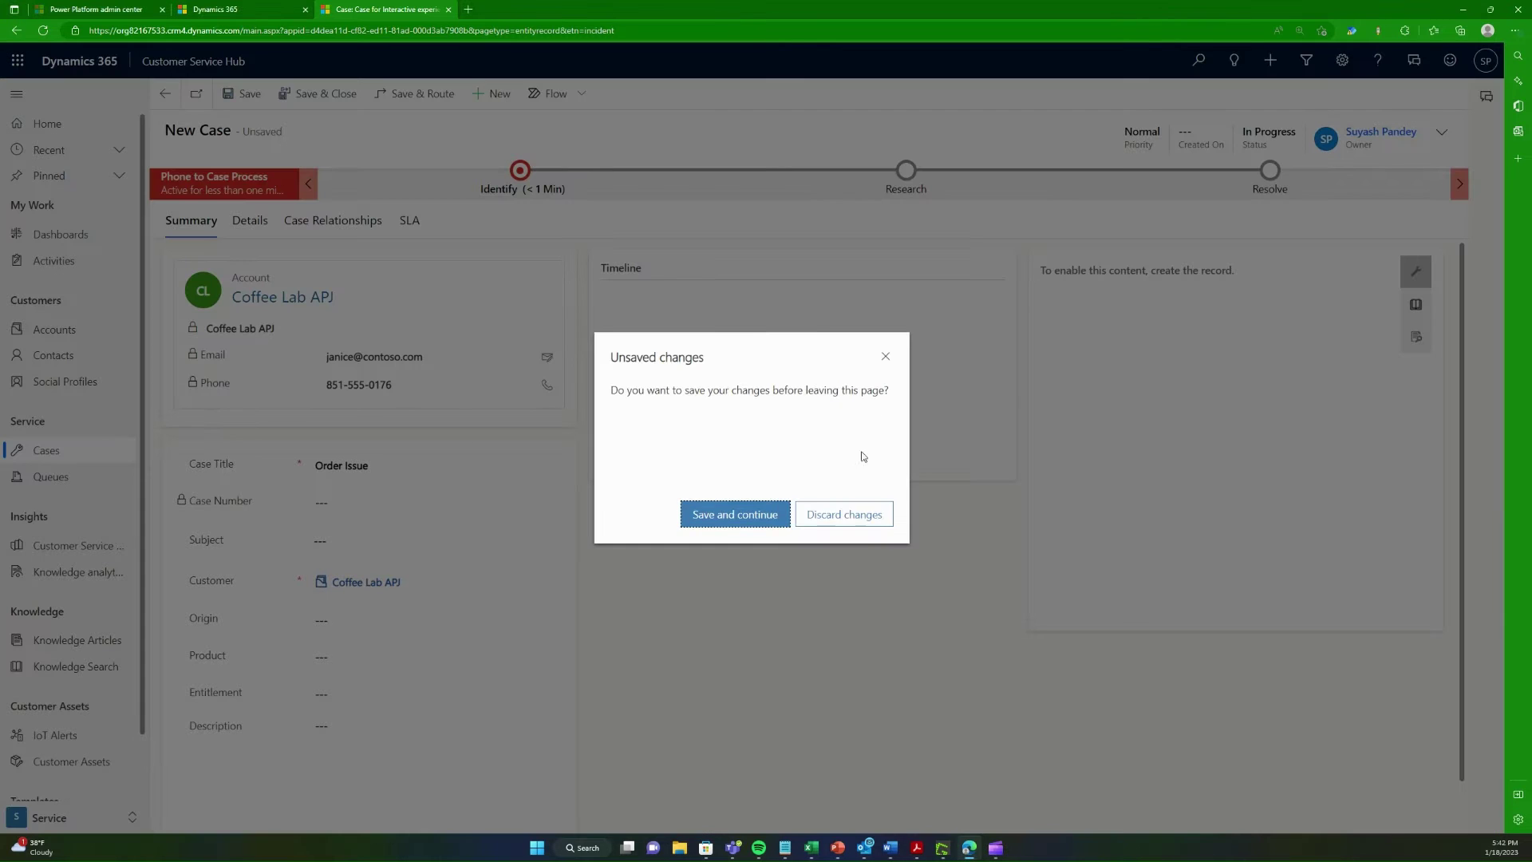
Step: Discard the unsaved new case to return to My Active Cases
left_click(861, 520)
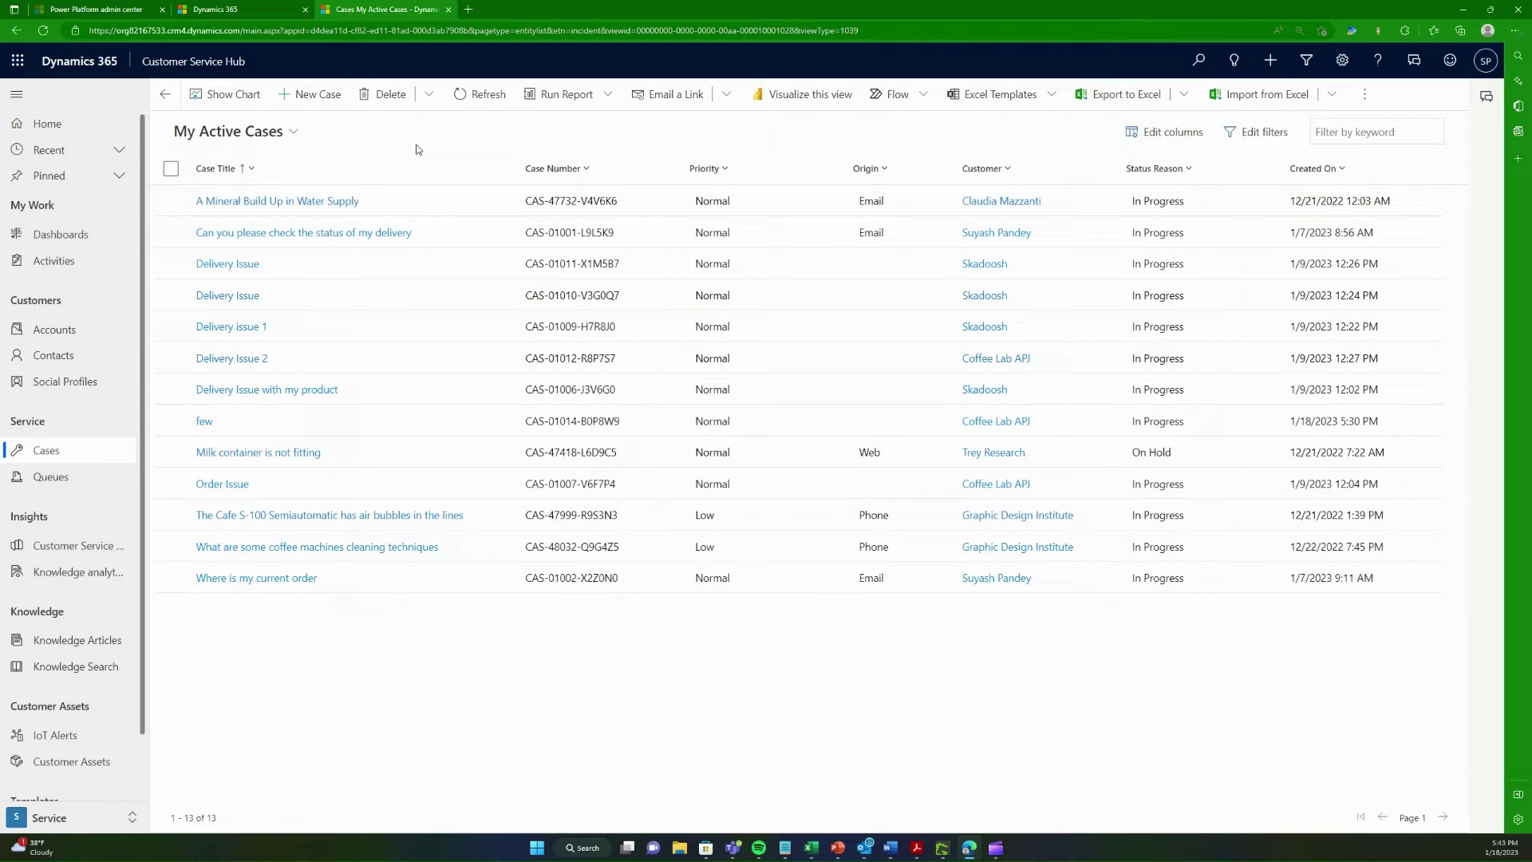
Step: Create a new case titled 'Order Issue 1' for customer Coffee Lab APJ and save it
left_click(314, 94)
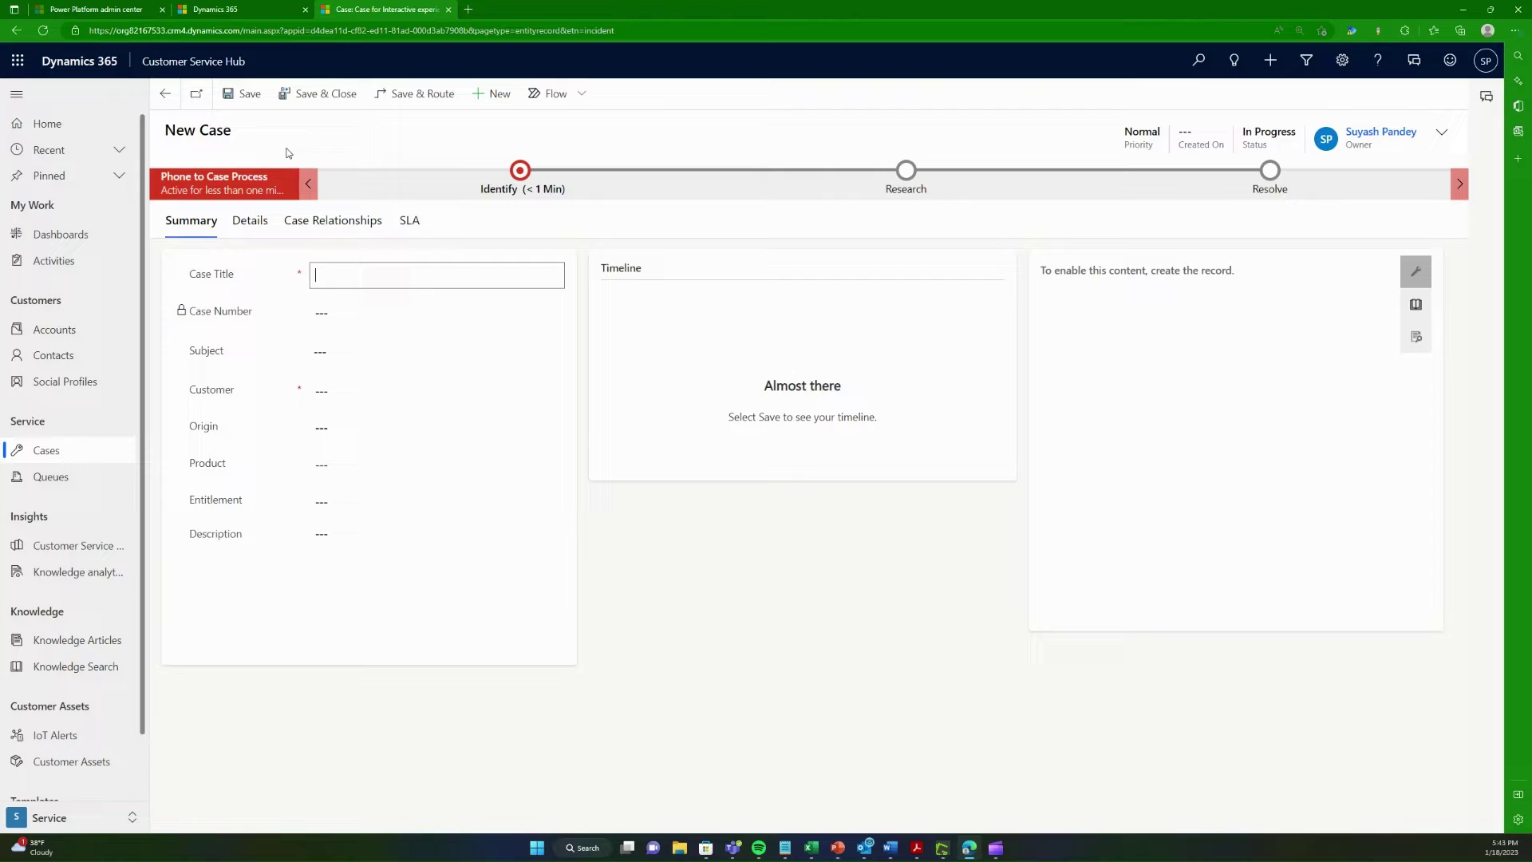
left_click(370, 271)
type("Orde")
type("r Is")
key("BackSpace")
type("Issue 1")
left_click(395, 391)
left_click(392, 443)
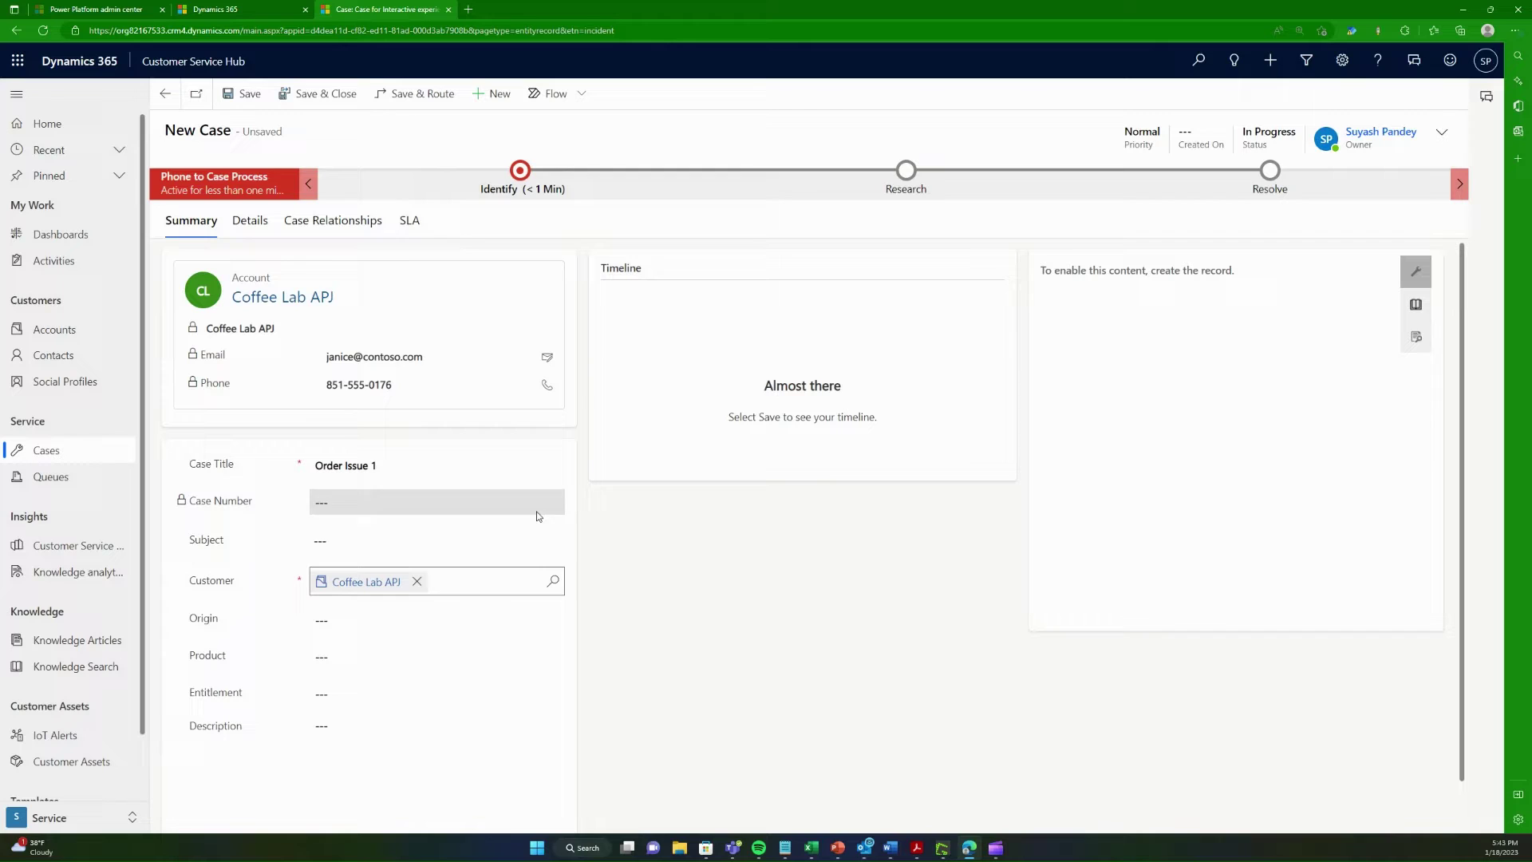
left_click(768, 630)
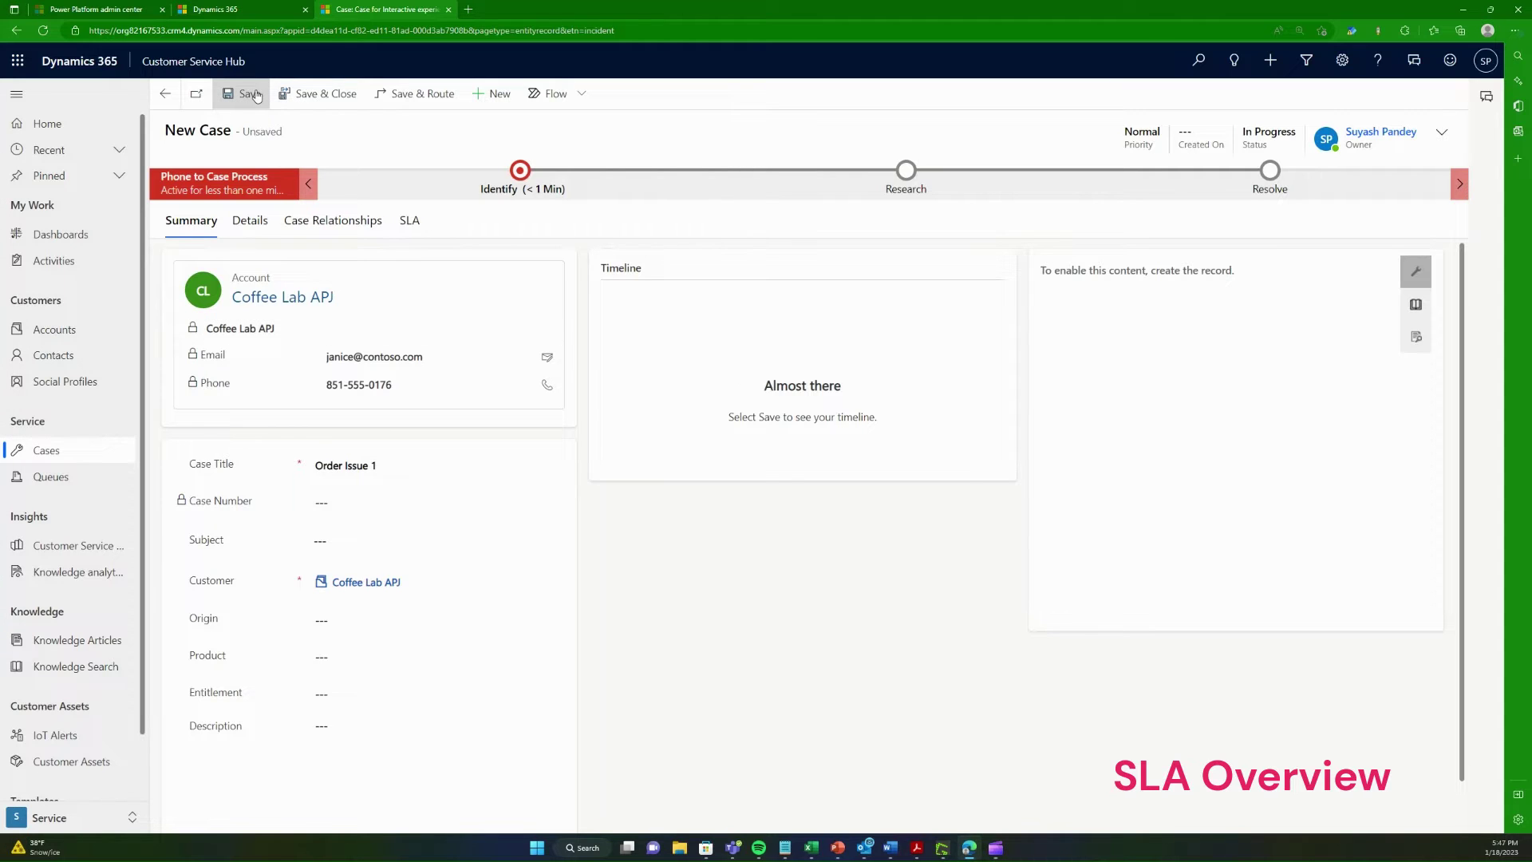
left_click(254, 94)
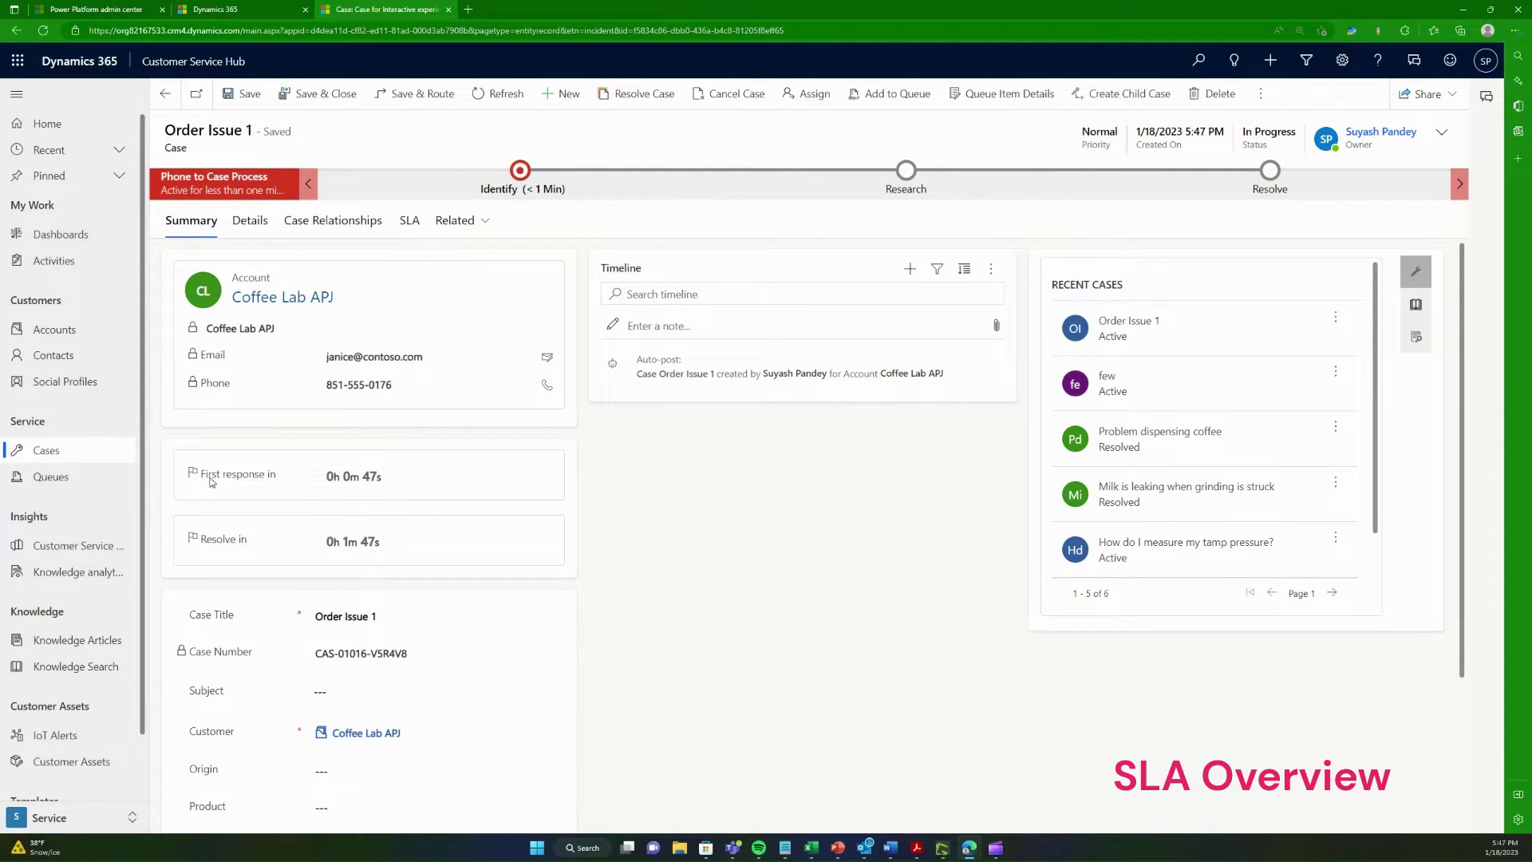
Step: Review the First response in and Resolve in timers, then view the case's SLA instances
left_click_drag(201, 475, 279, 475)
left_click(257, 487)
left_click_drag(206, 541, 291, 540)
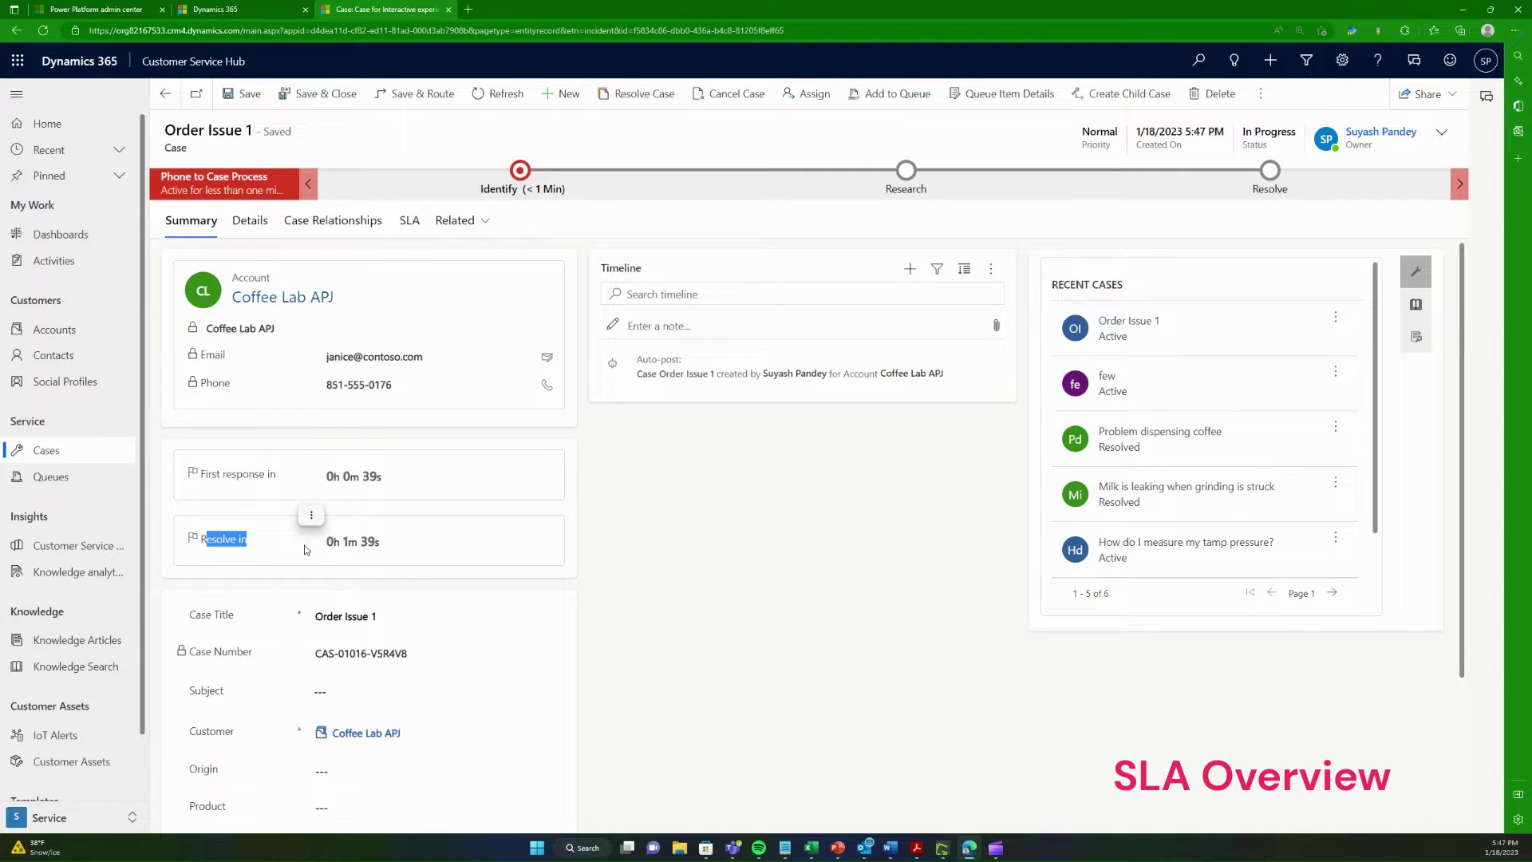
left_click(230, 550)
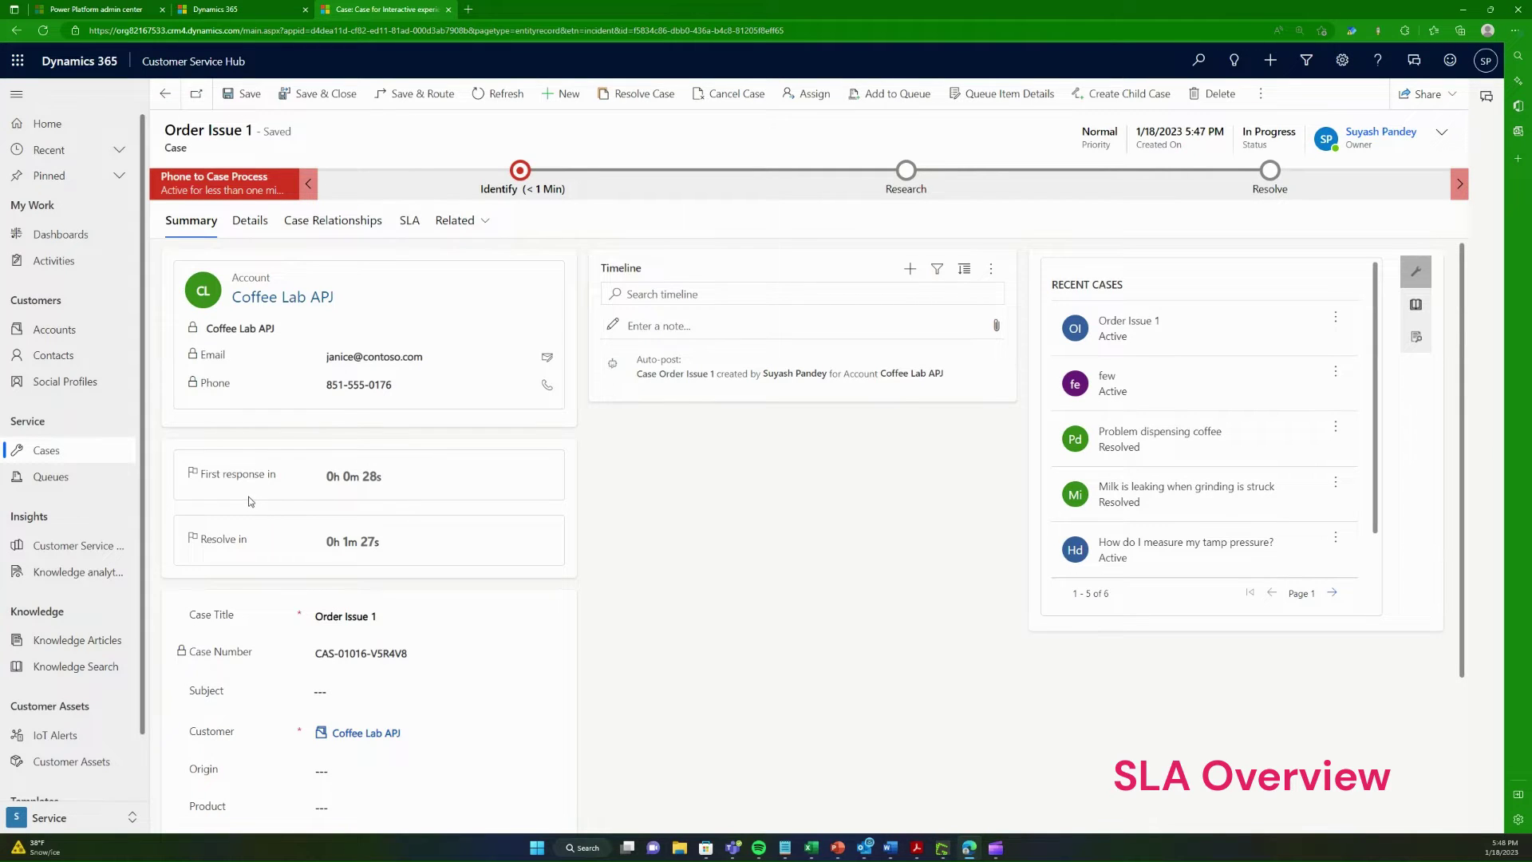
left_click(410, 222)
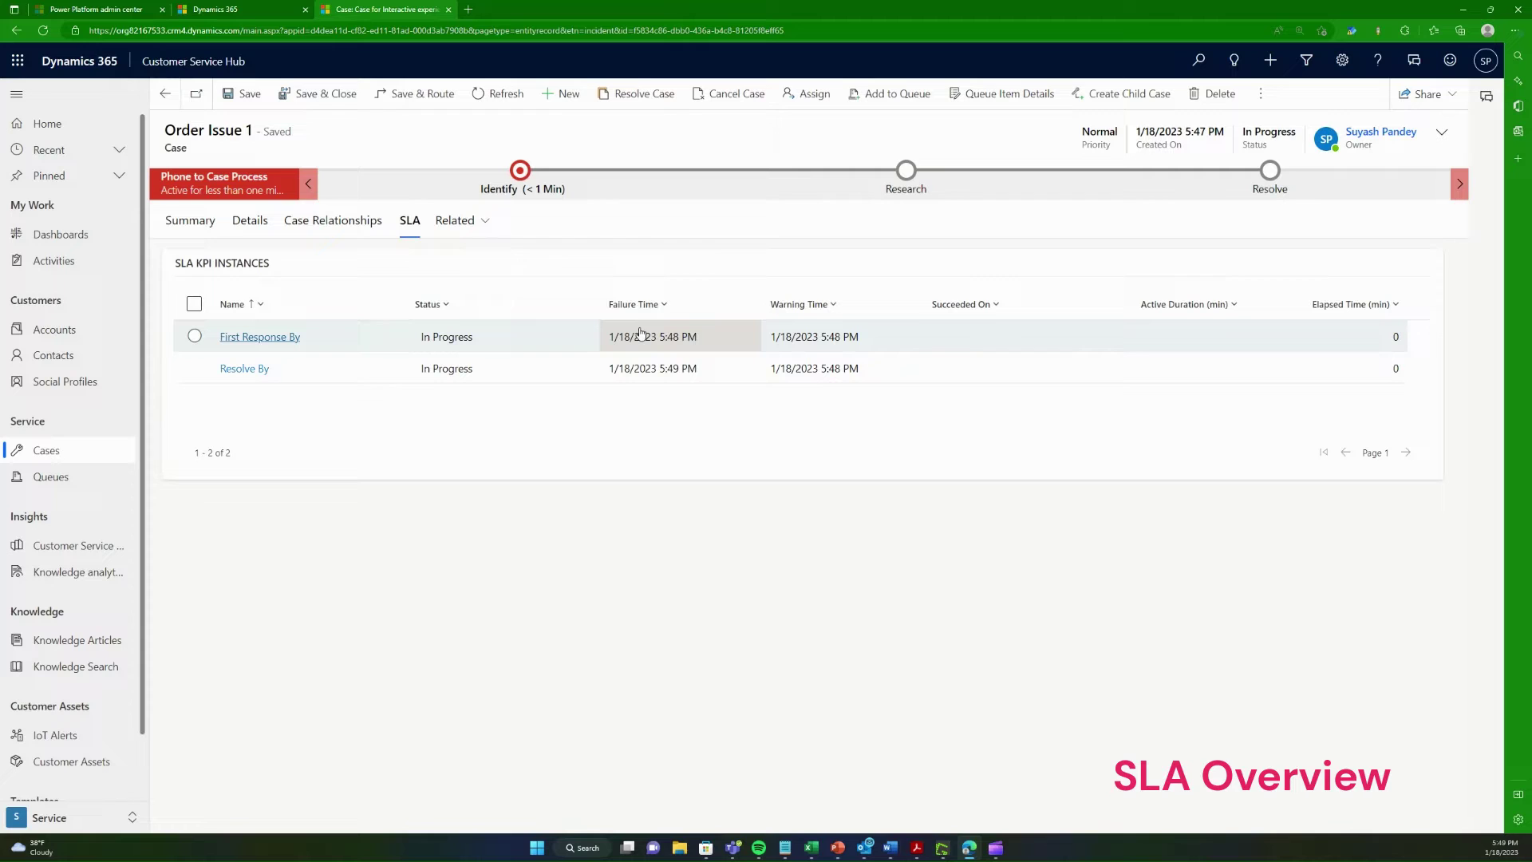
Step: Watch both SLA timers on the case summary turn red, then switch to the admin center
left_click(191, 221)
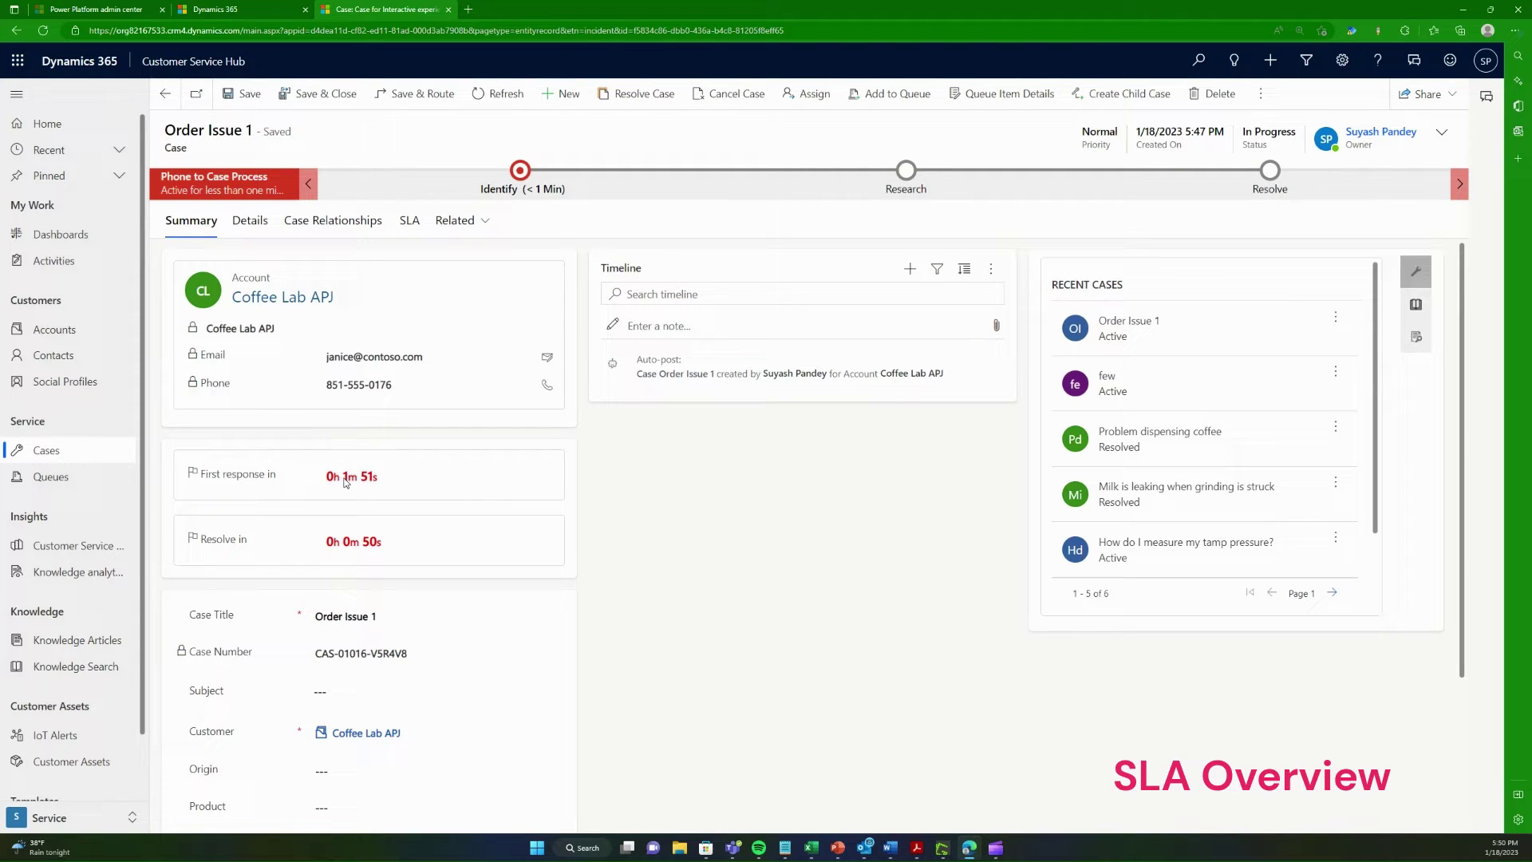
mouse_move(343, 482)
key("ctrl+shift+Tab")
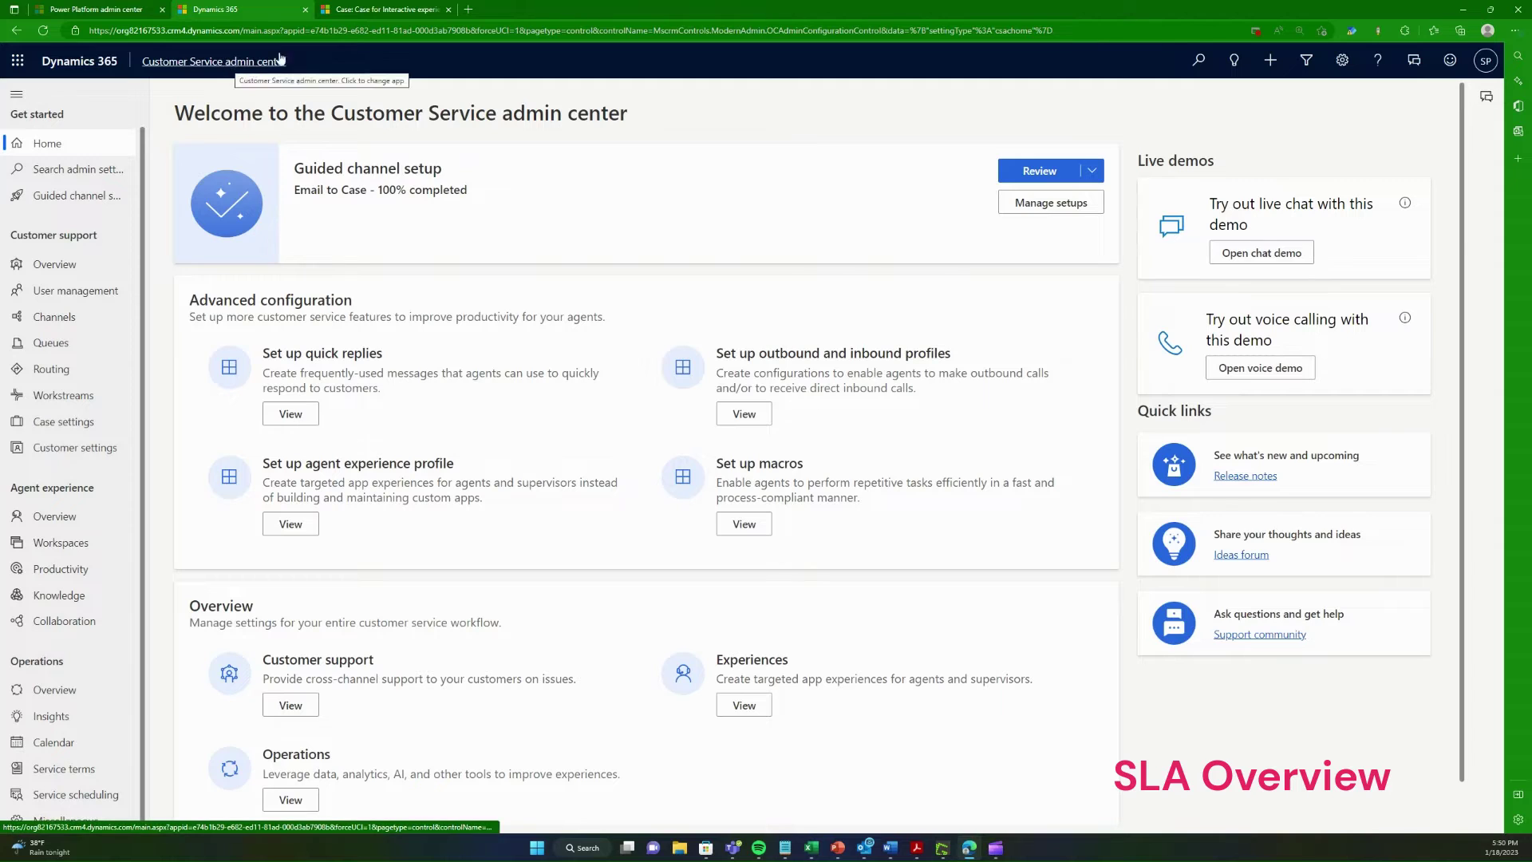
Step: Open the service-level agreements list under Service terms, zoomed to 150%
key("ctrl+Tab")
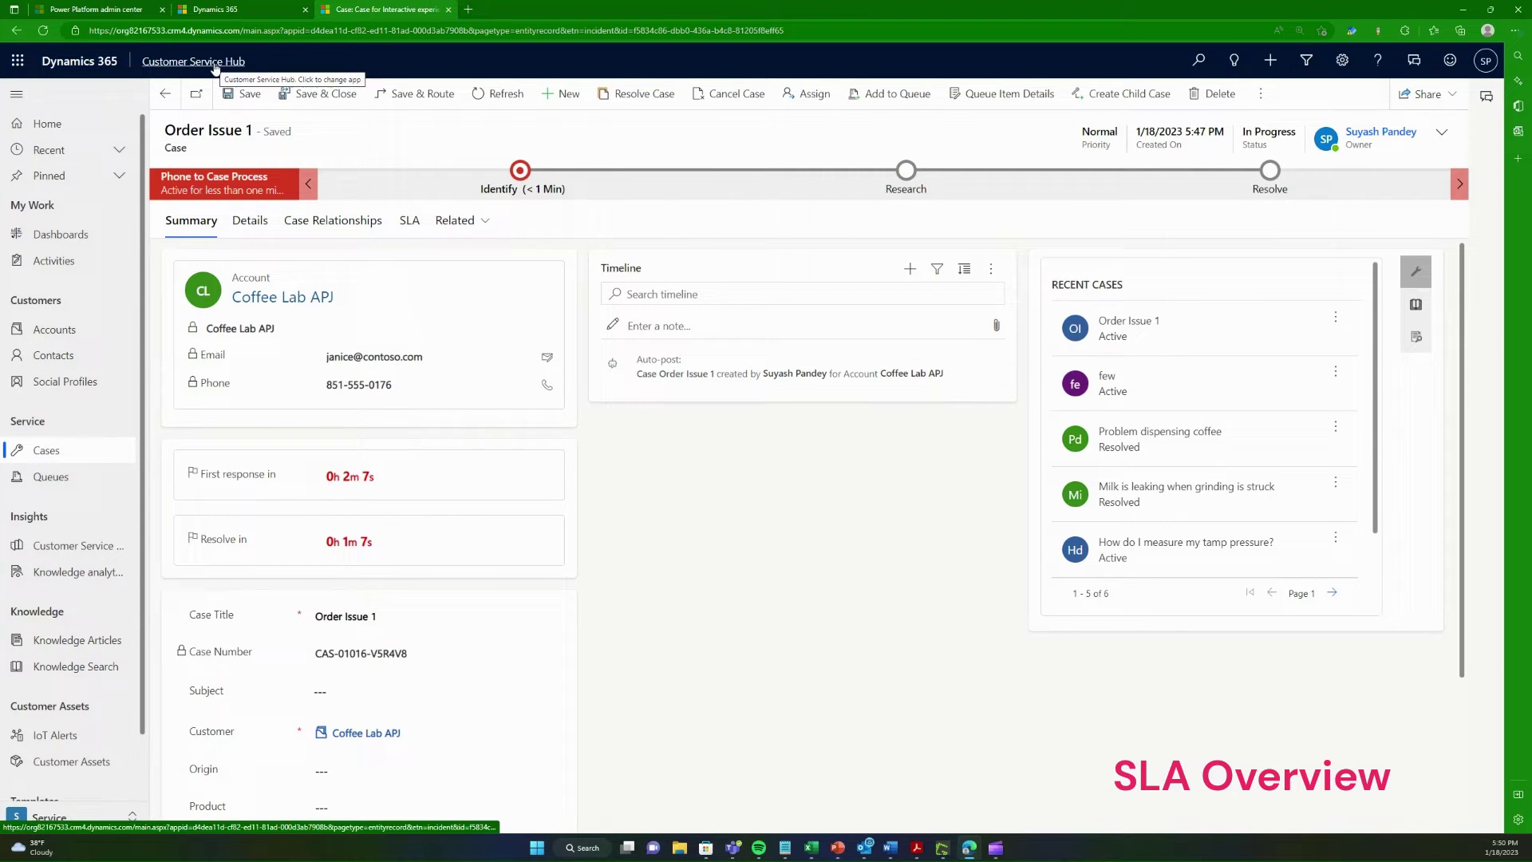
left_click(212, 62)
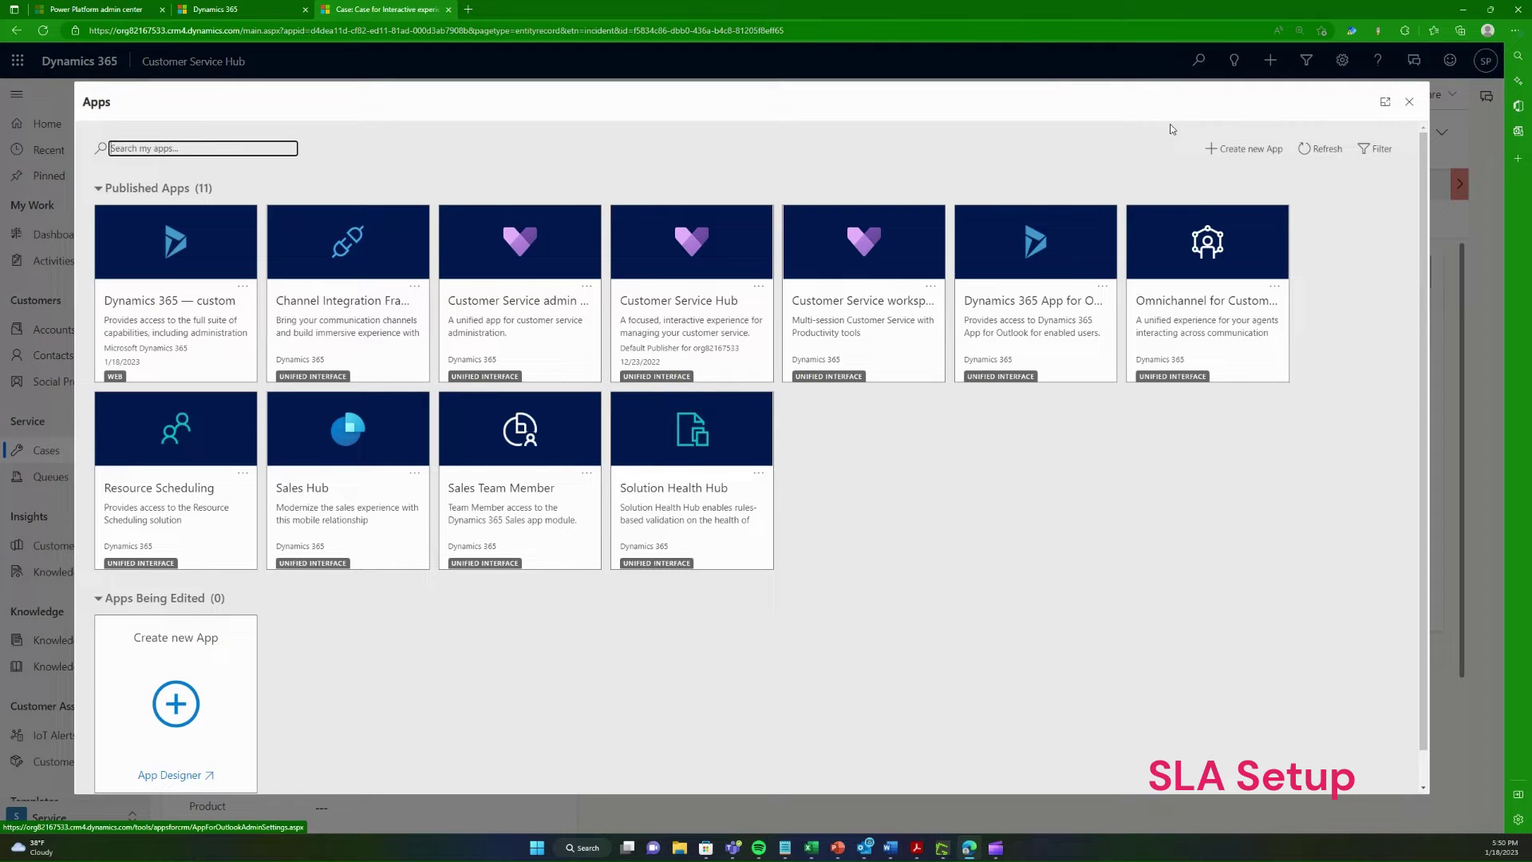
left_click(1409, 102)
left_click(265, 8)
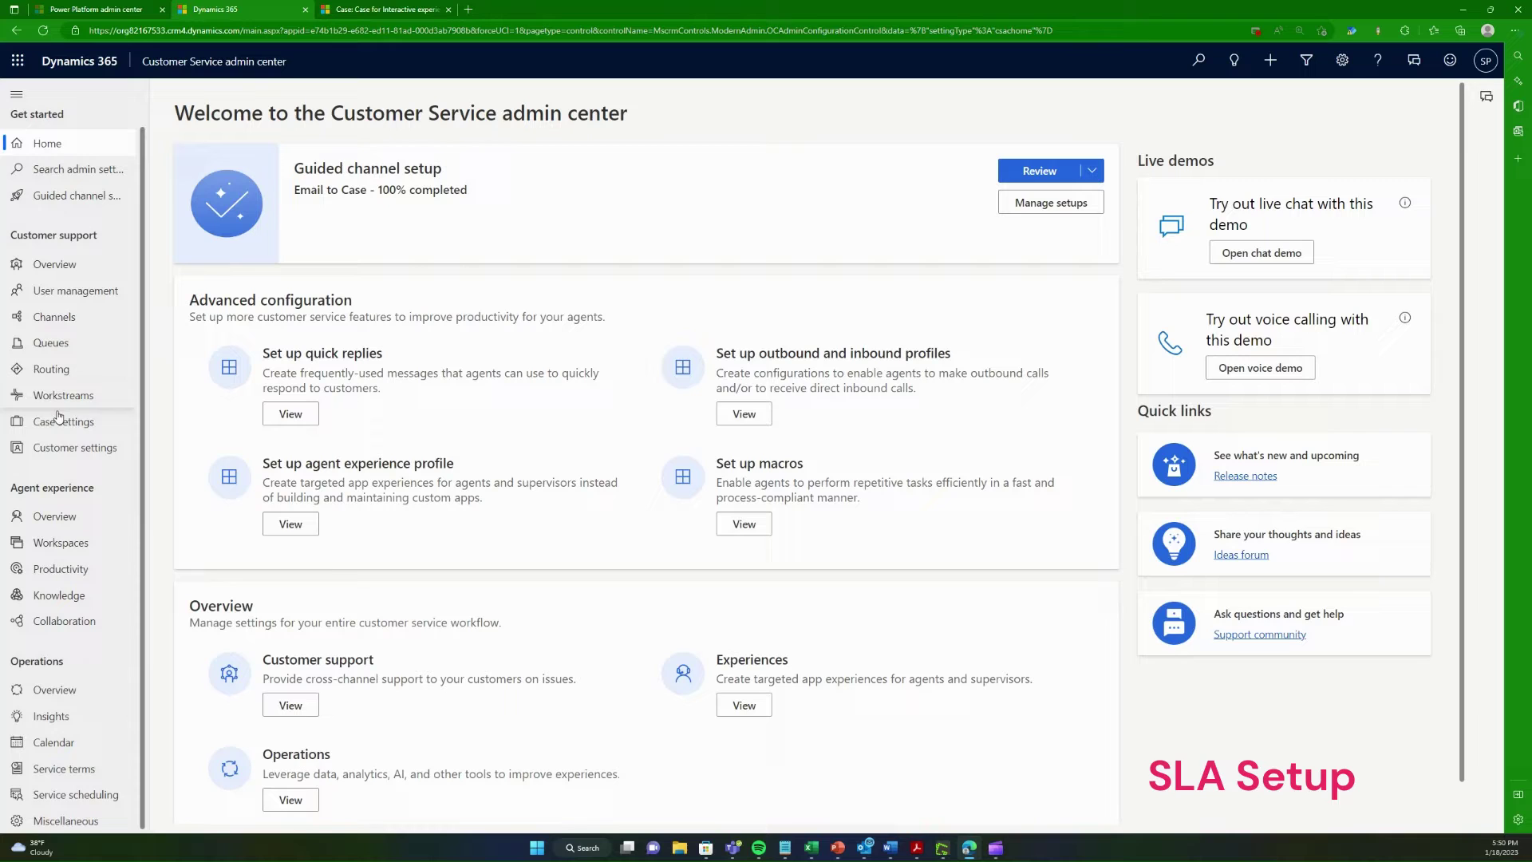
left_click(73, 771)
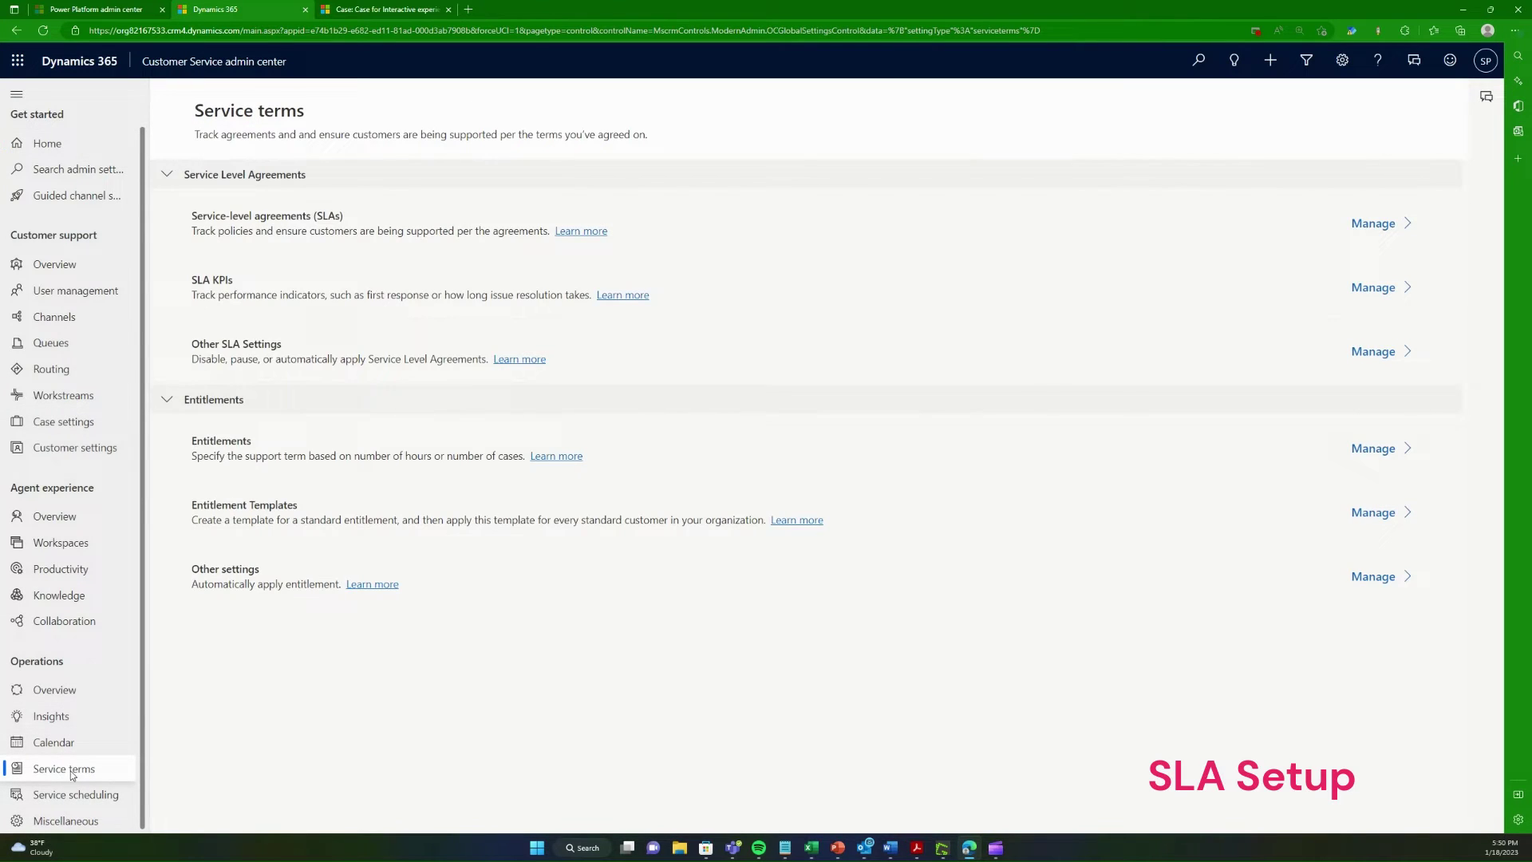
left_click(1402, 225)
left_click(373, 9)
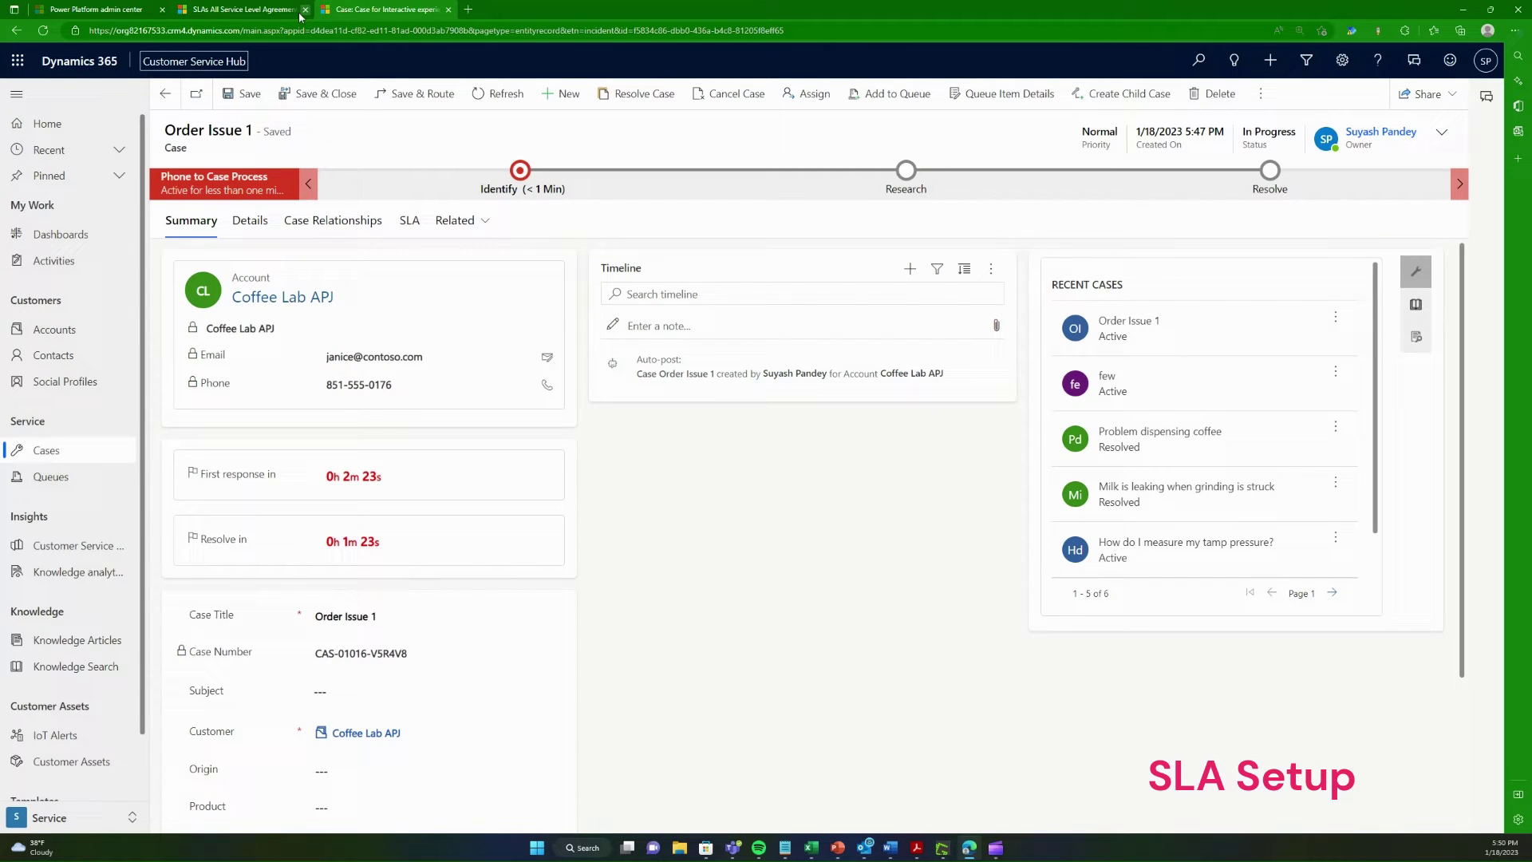
left_click(243, 9)
key("ctrl+plus")
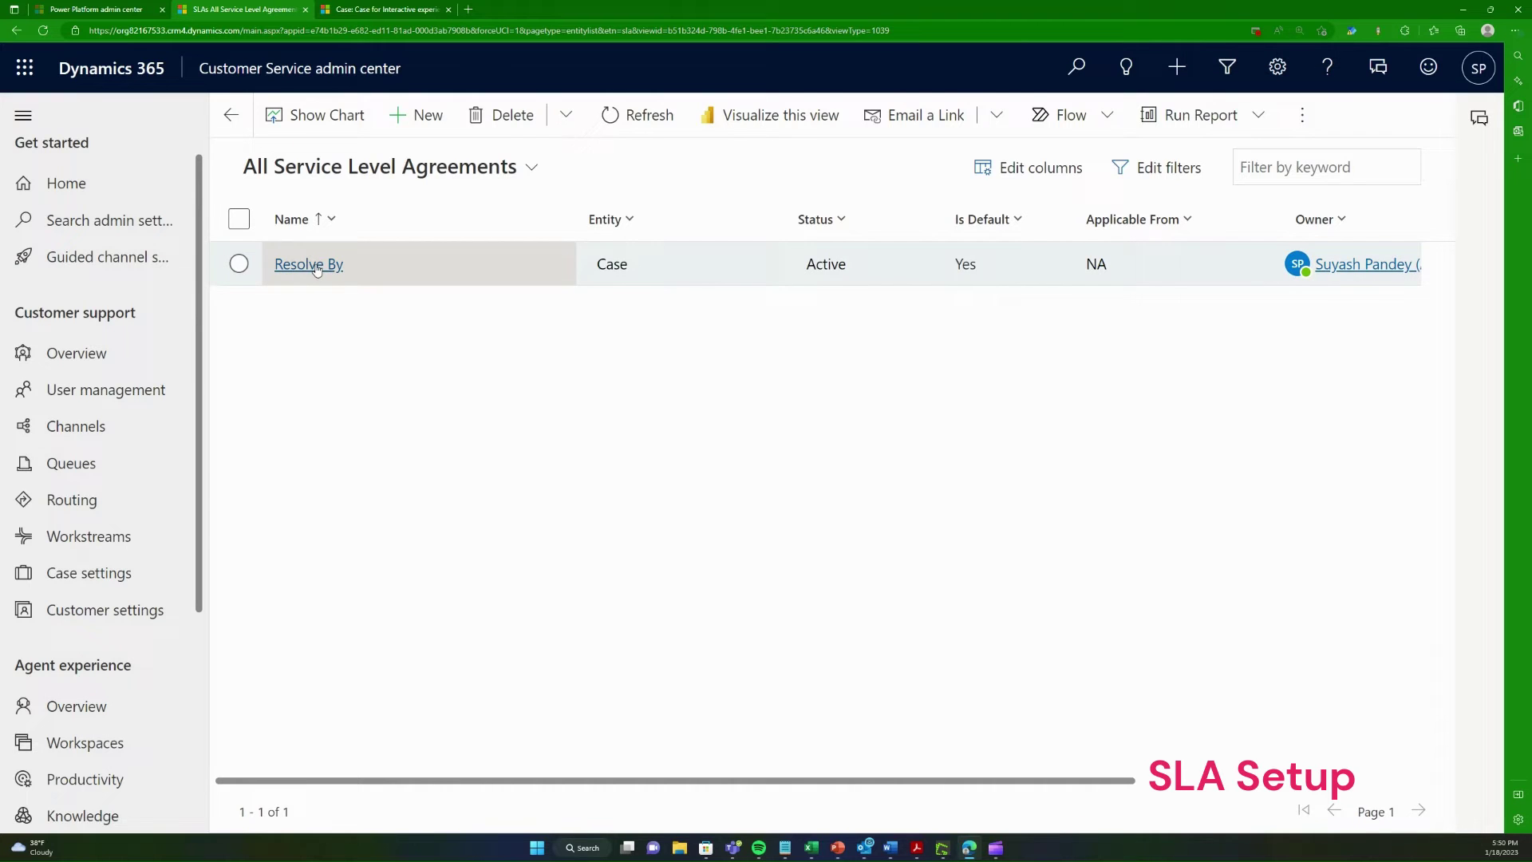
Step: Deactivate the Resolve By SLA back to Draft and select its High Revenue Customer Resolution item
left_click(317, 270)
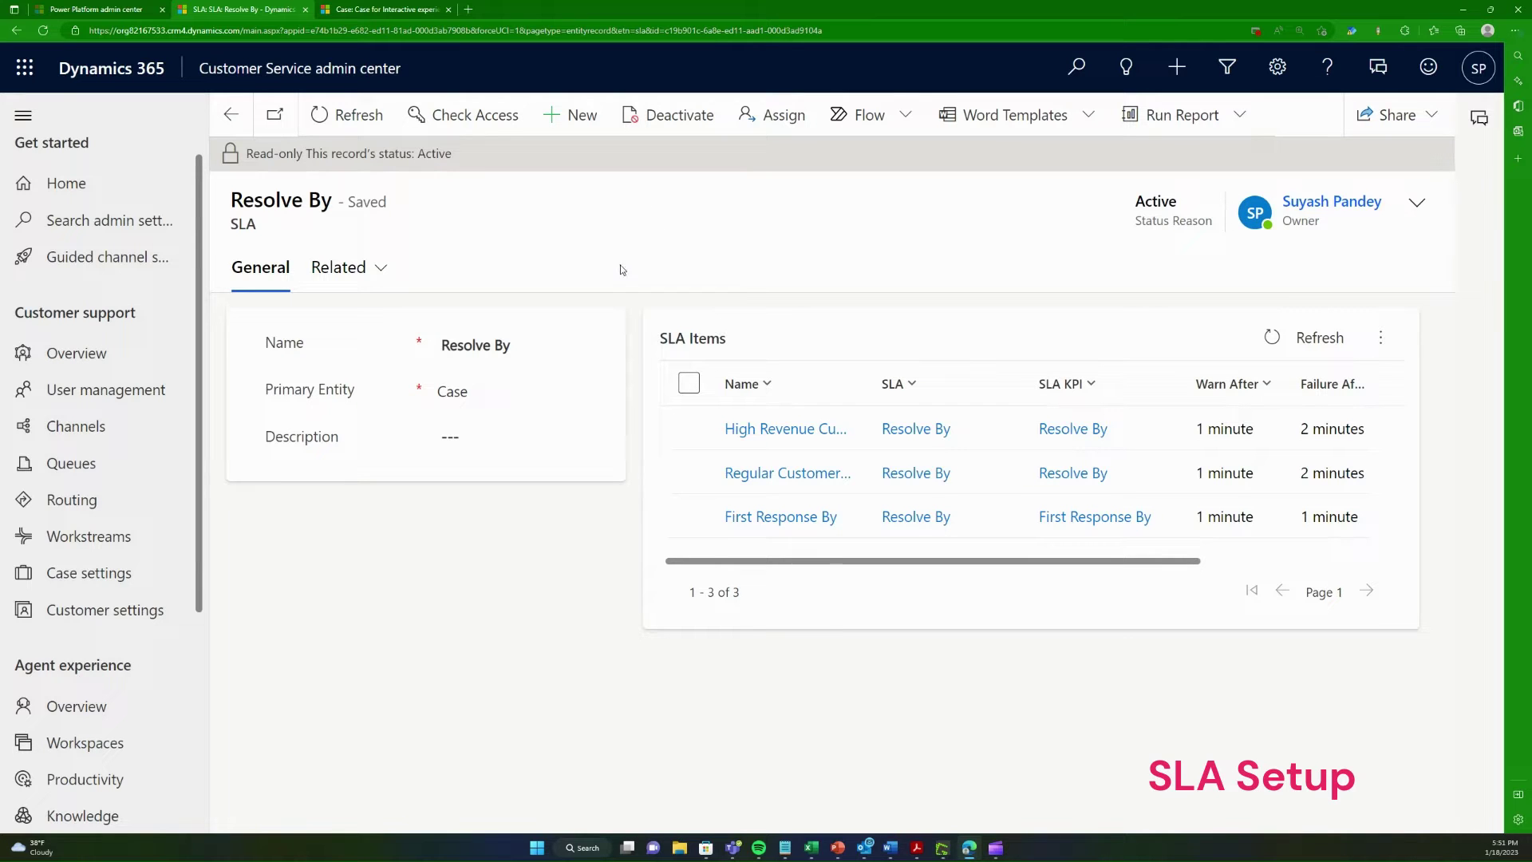
left_click(667, 120)
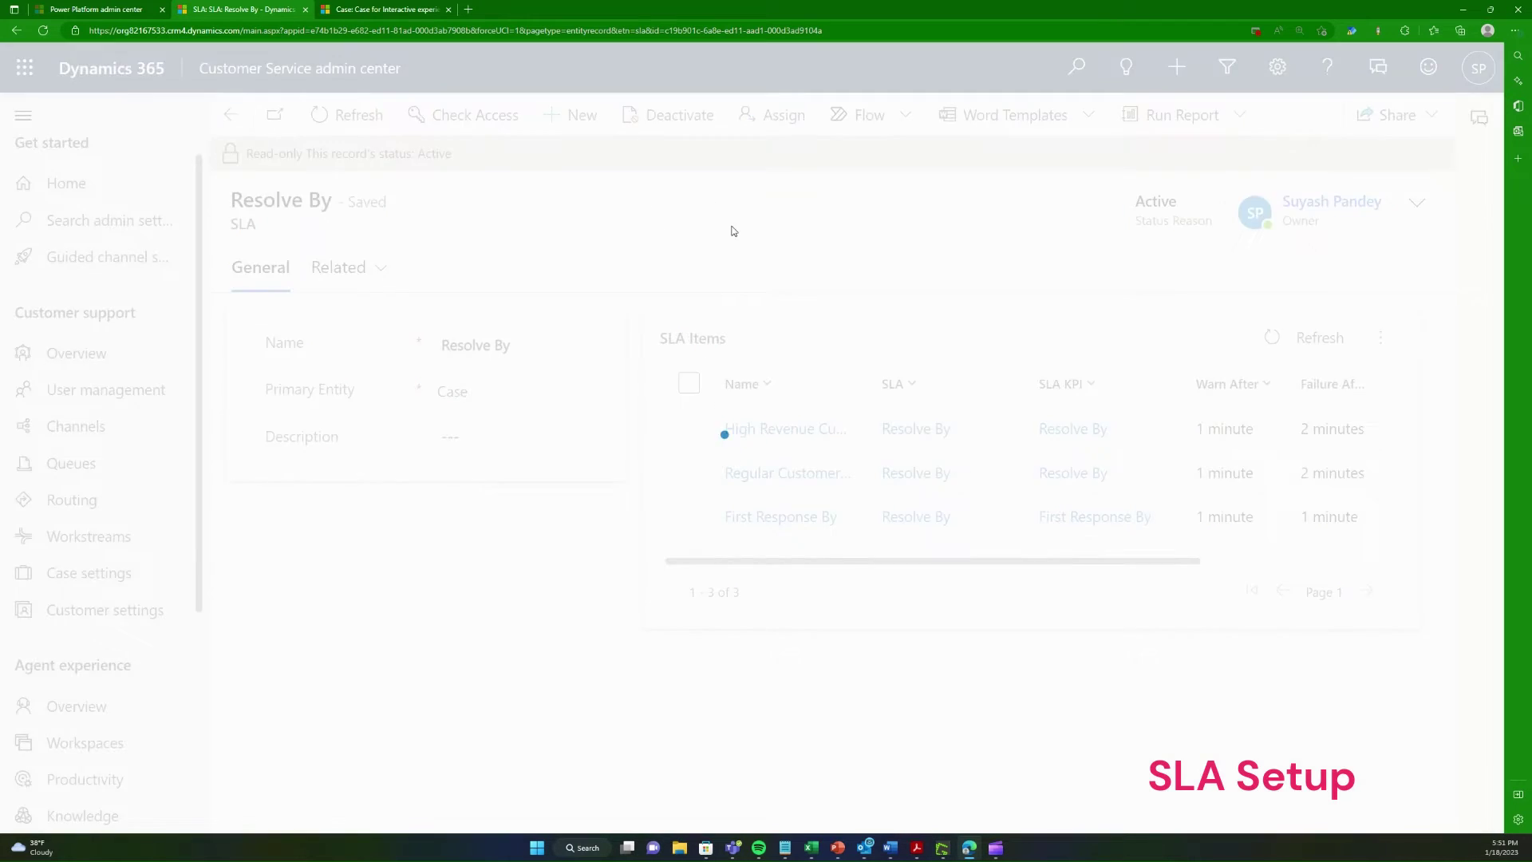
left_click(889, 530)
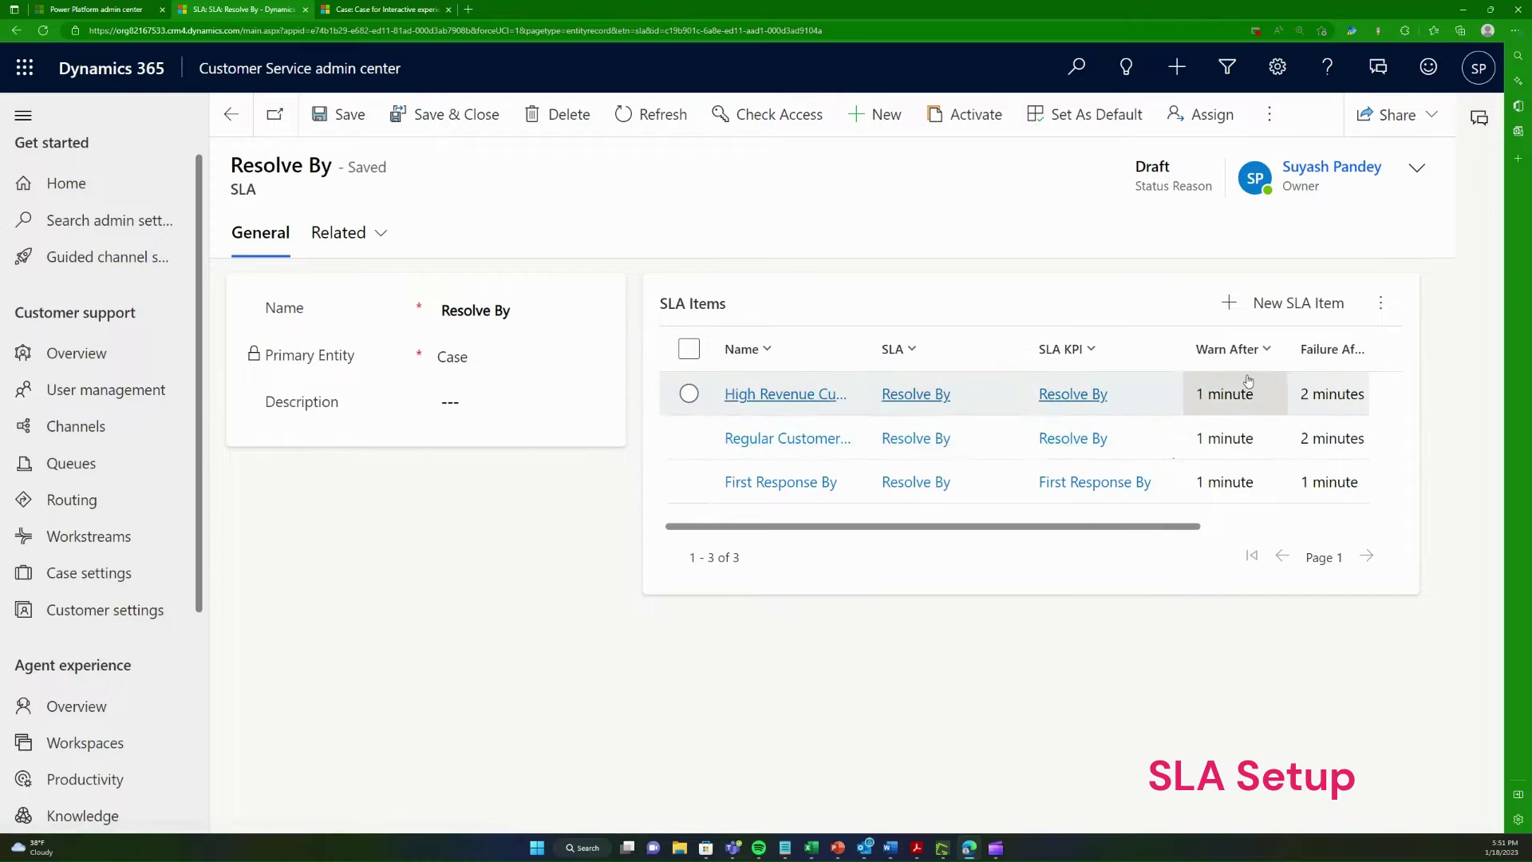
mouse_move(1187, 525)
left_mouse_down()
mouse_move(1259, 533)
mouse_move(1186, 530)
left_mouse_up()
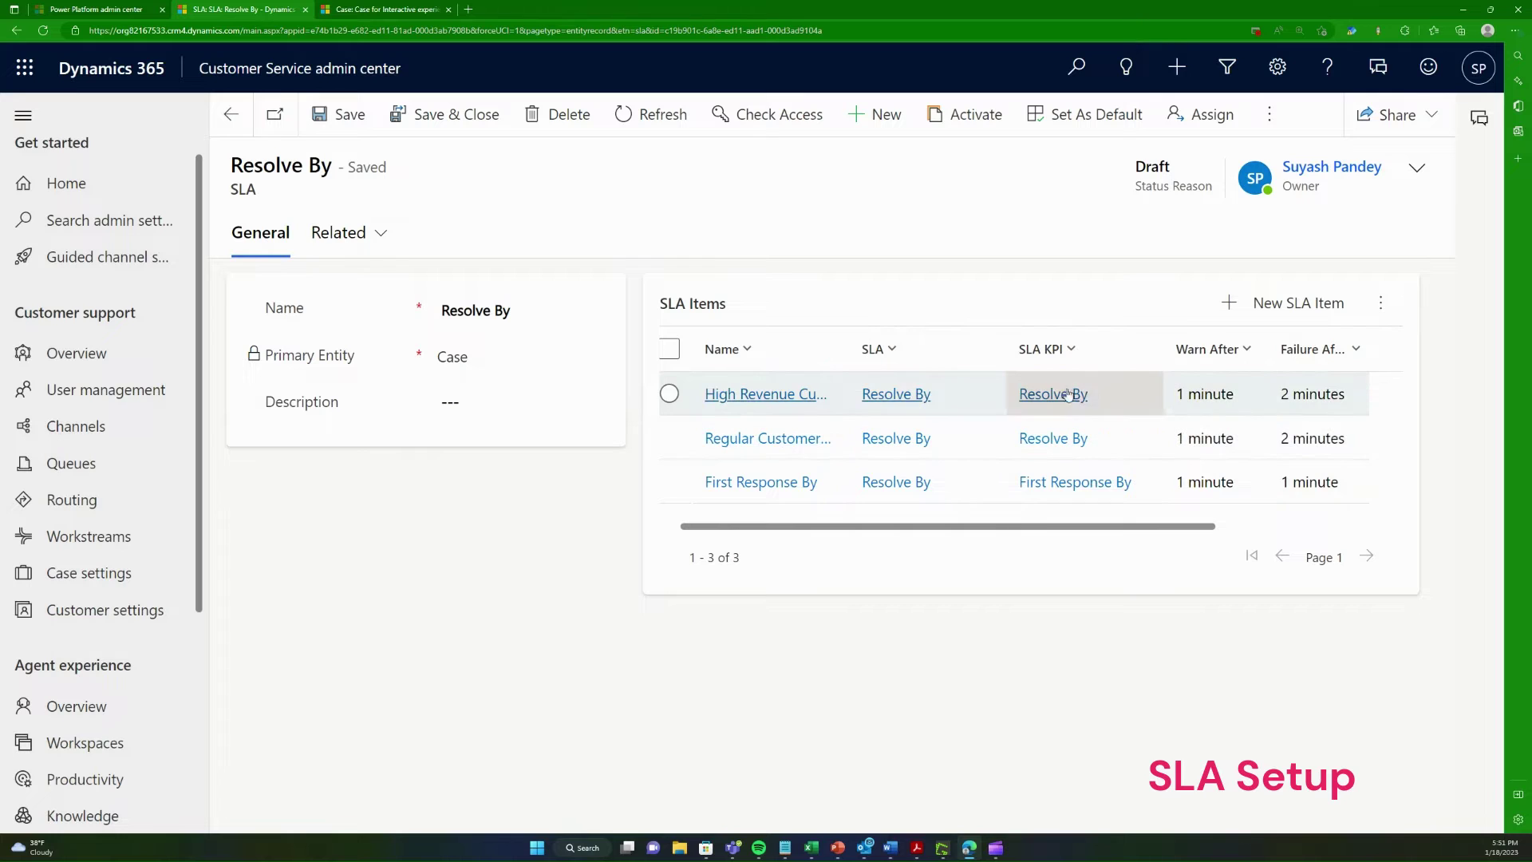
left_click(833, 406)
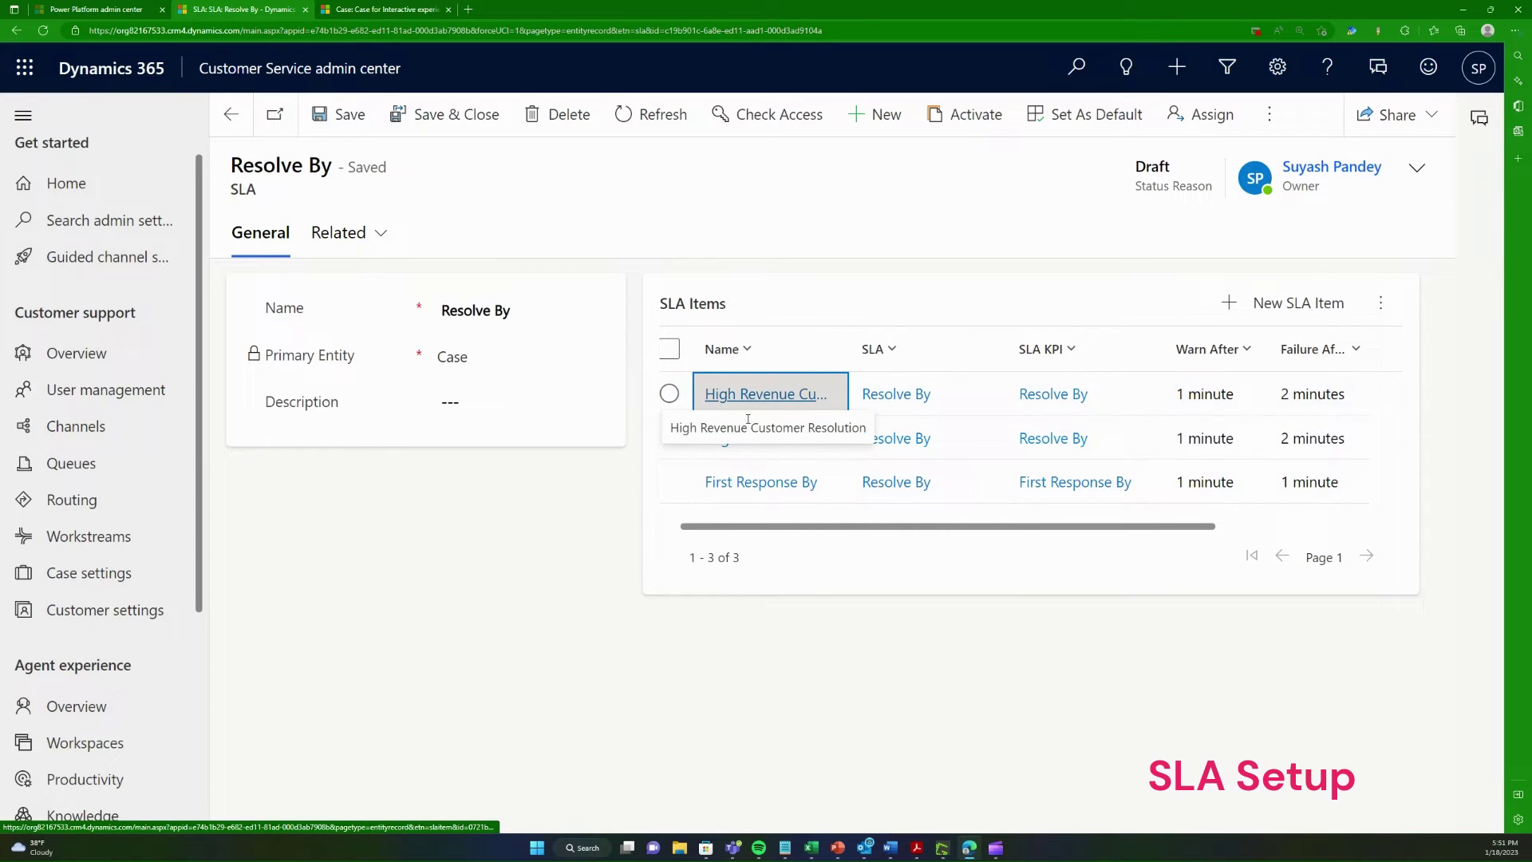
Step: Launch the High Revenue Customer Resolution item's action flow via Configure Actions
left_click(752, 399)
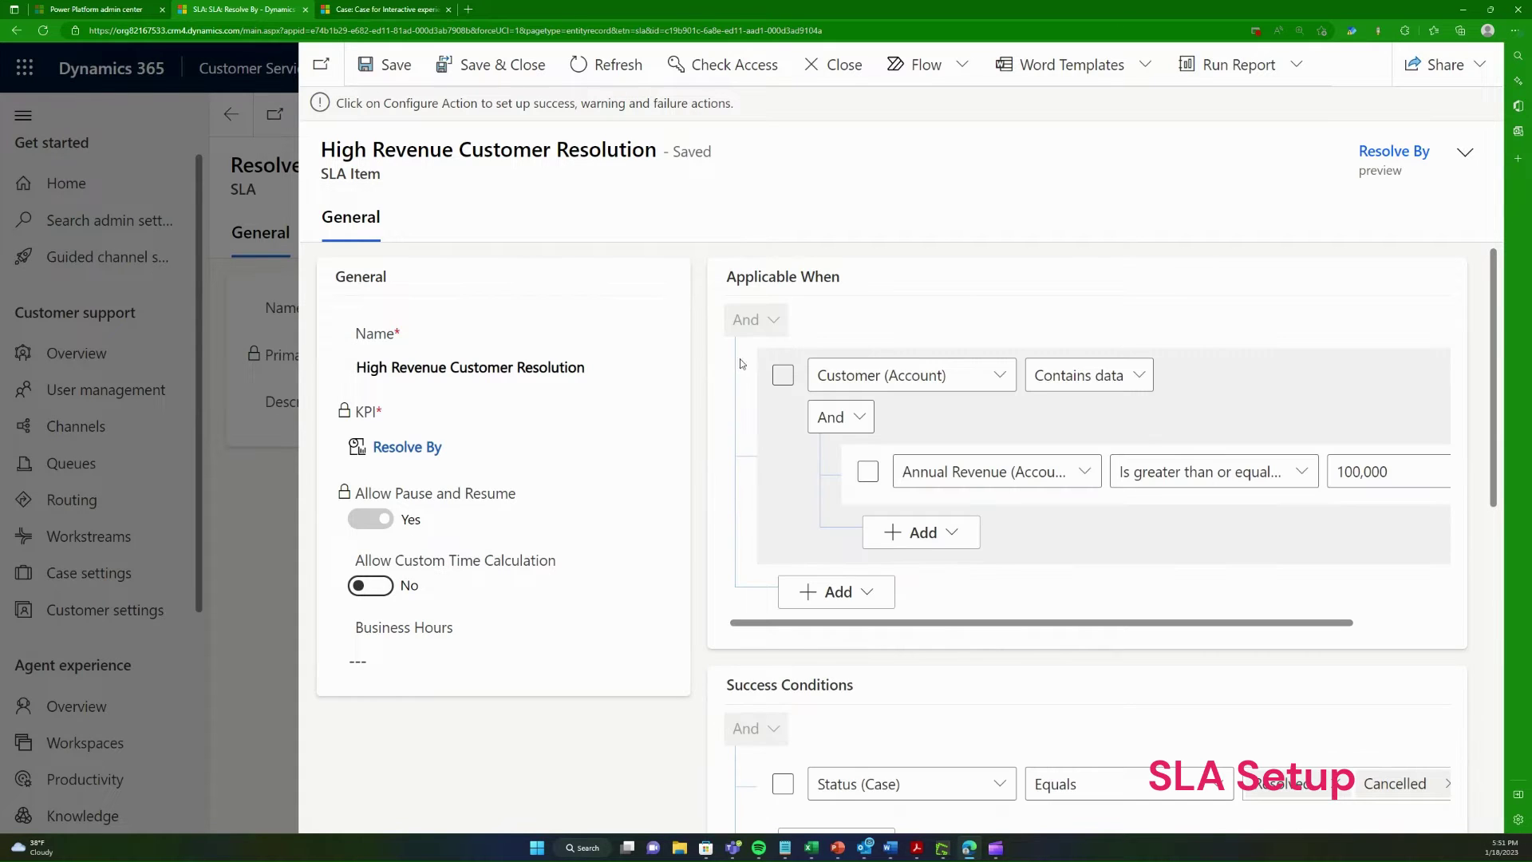
scroll(878, 351, "down", 8)
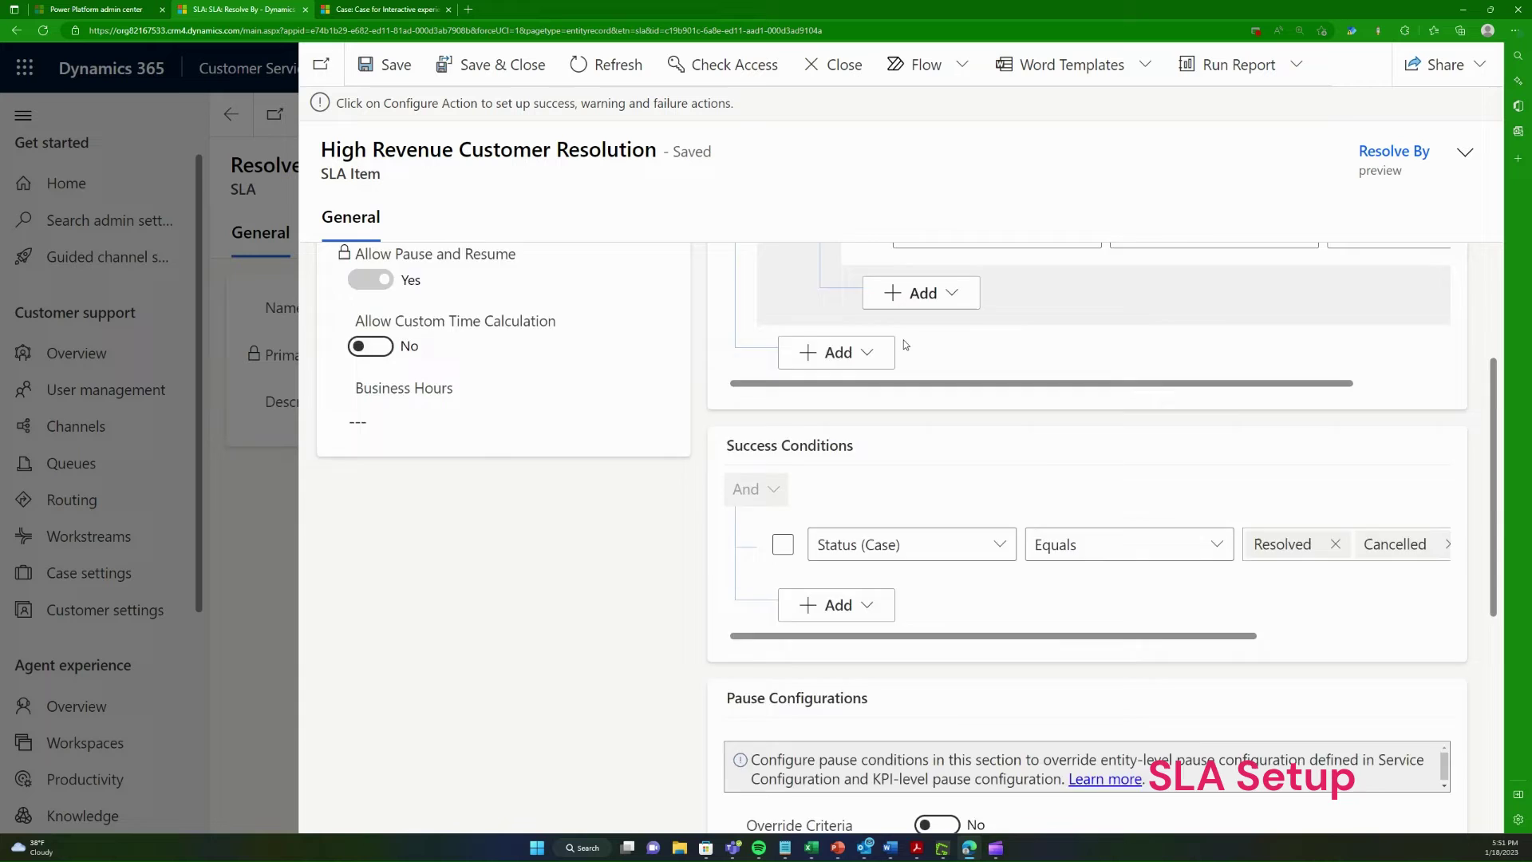
scroll(910, 471, "down", 1)
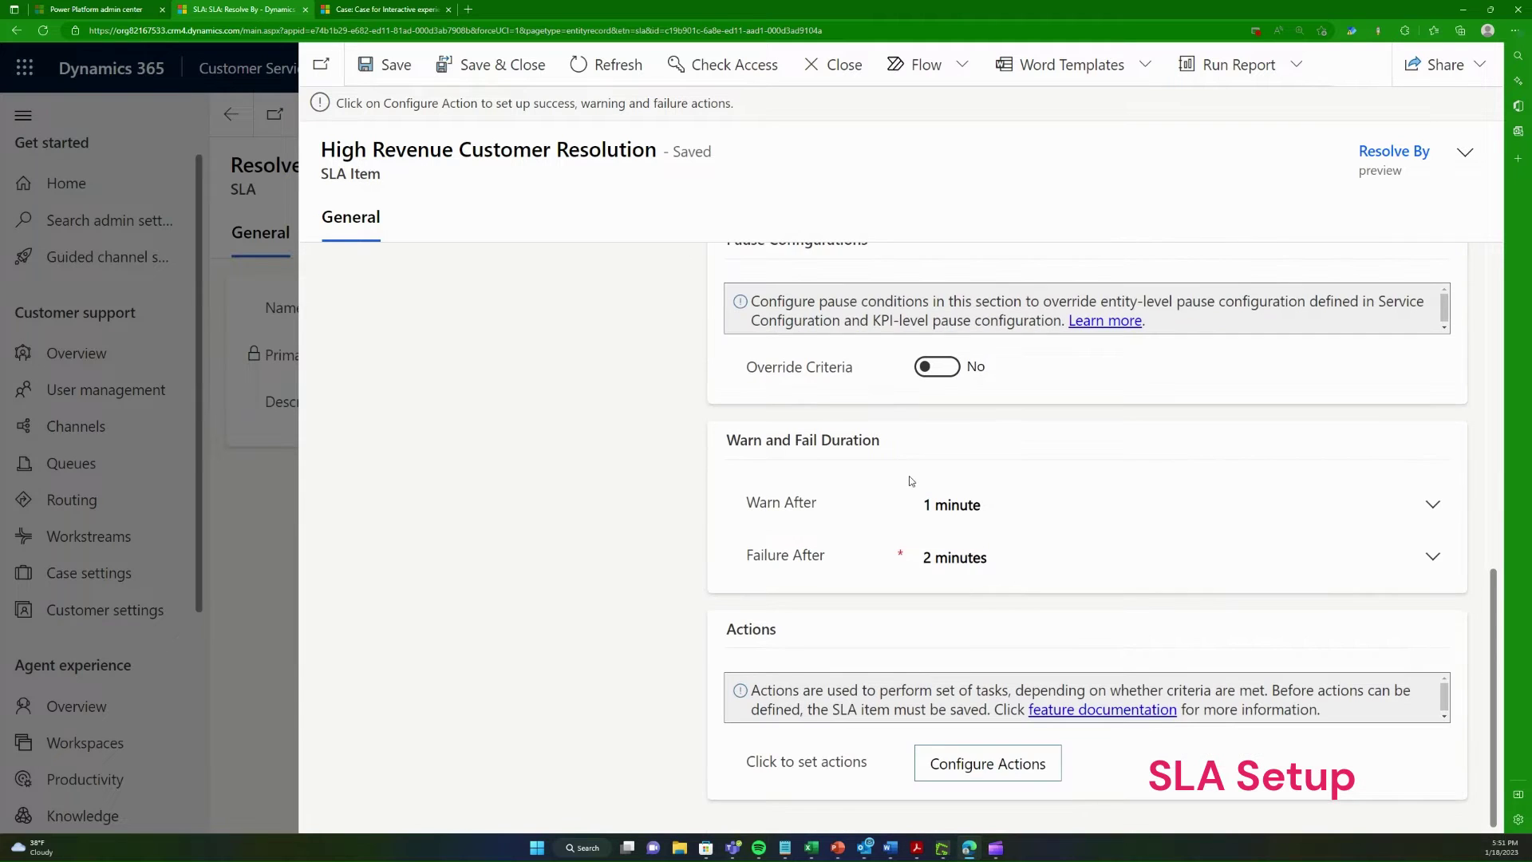
left_click(969, 771)
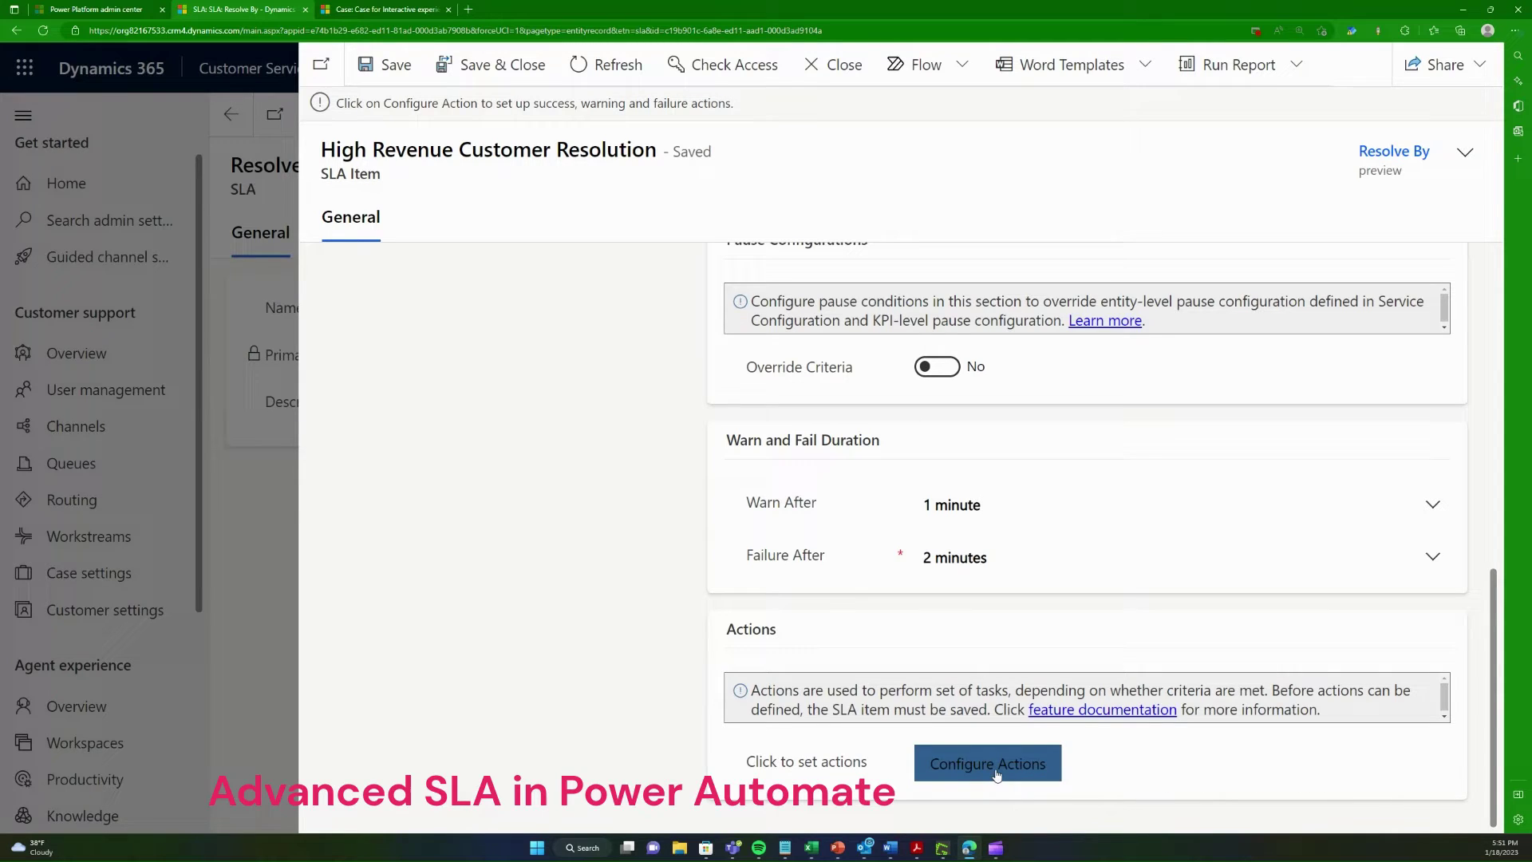
left_click(996, 774)
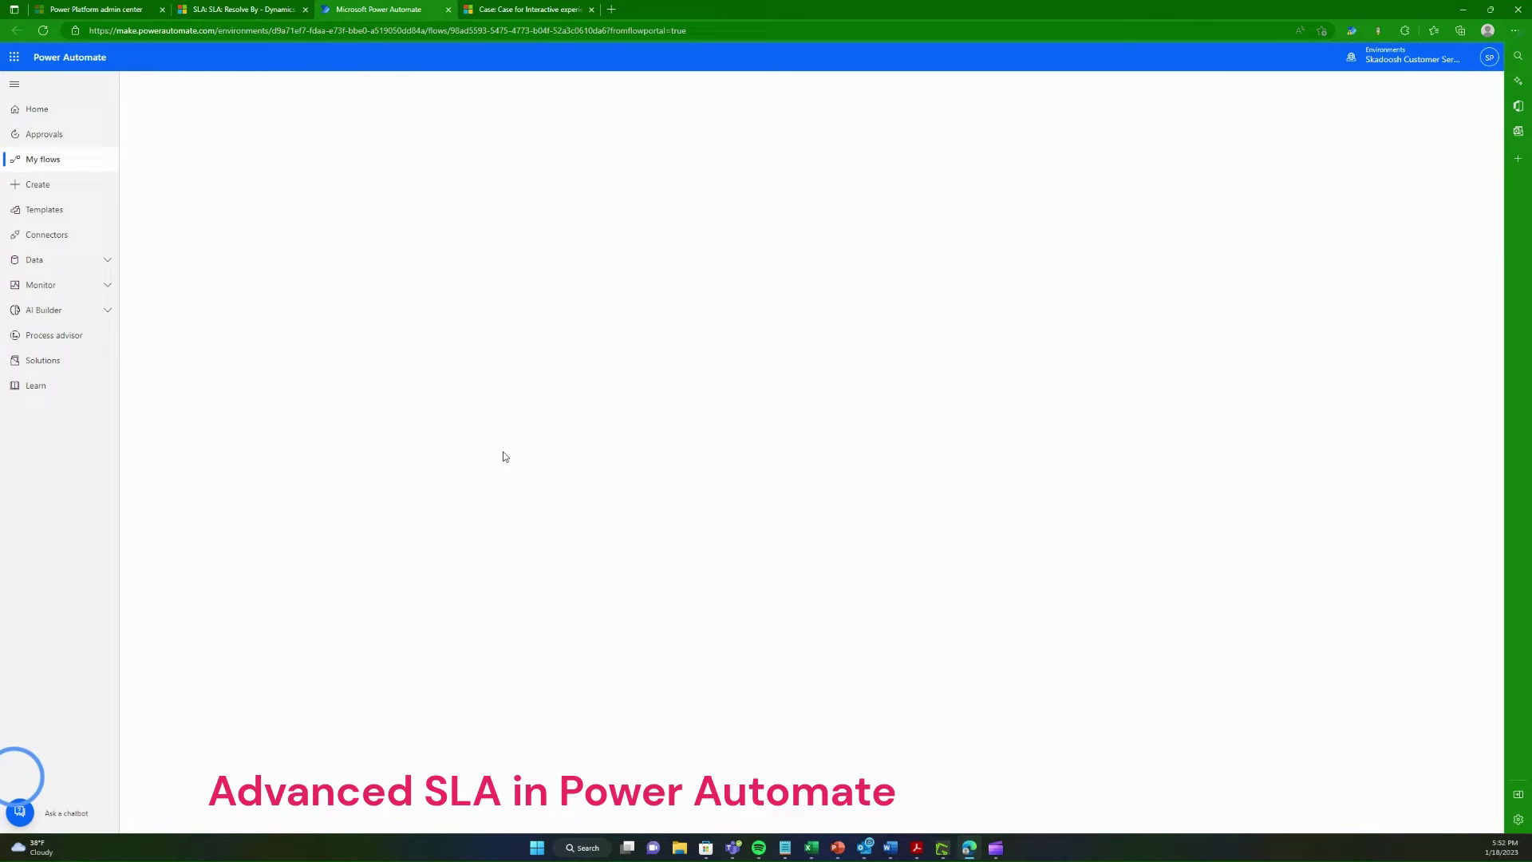
Step: Reopen High Revenue Customer Resolution, checking its 1-minute warn and 2-minute failure durations
left_click(225, 8)
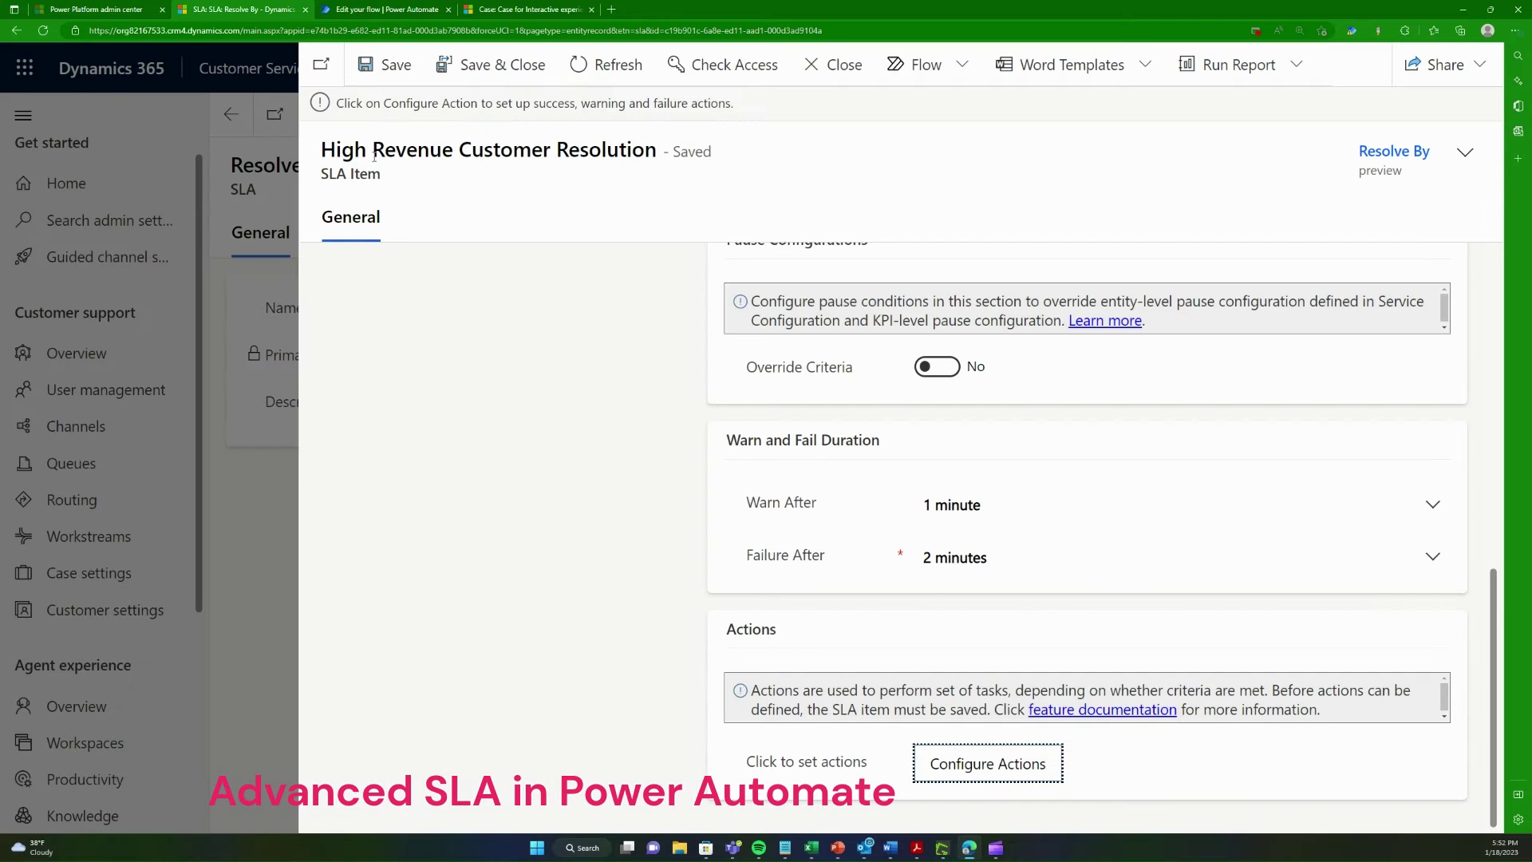
left_click(846, 74)
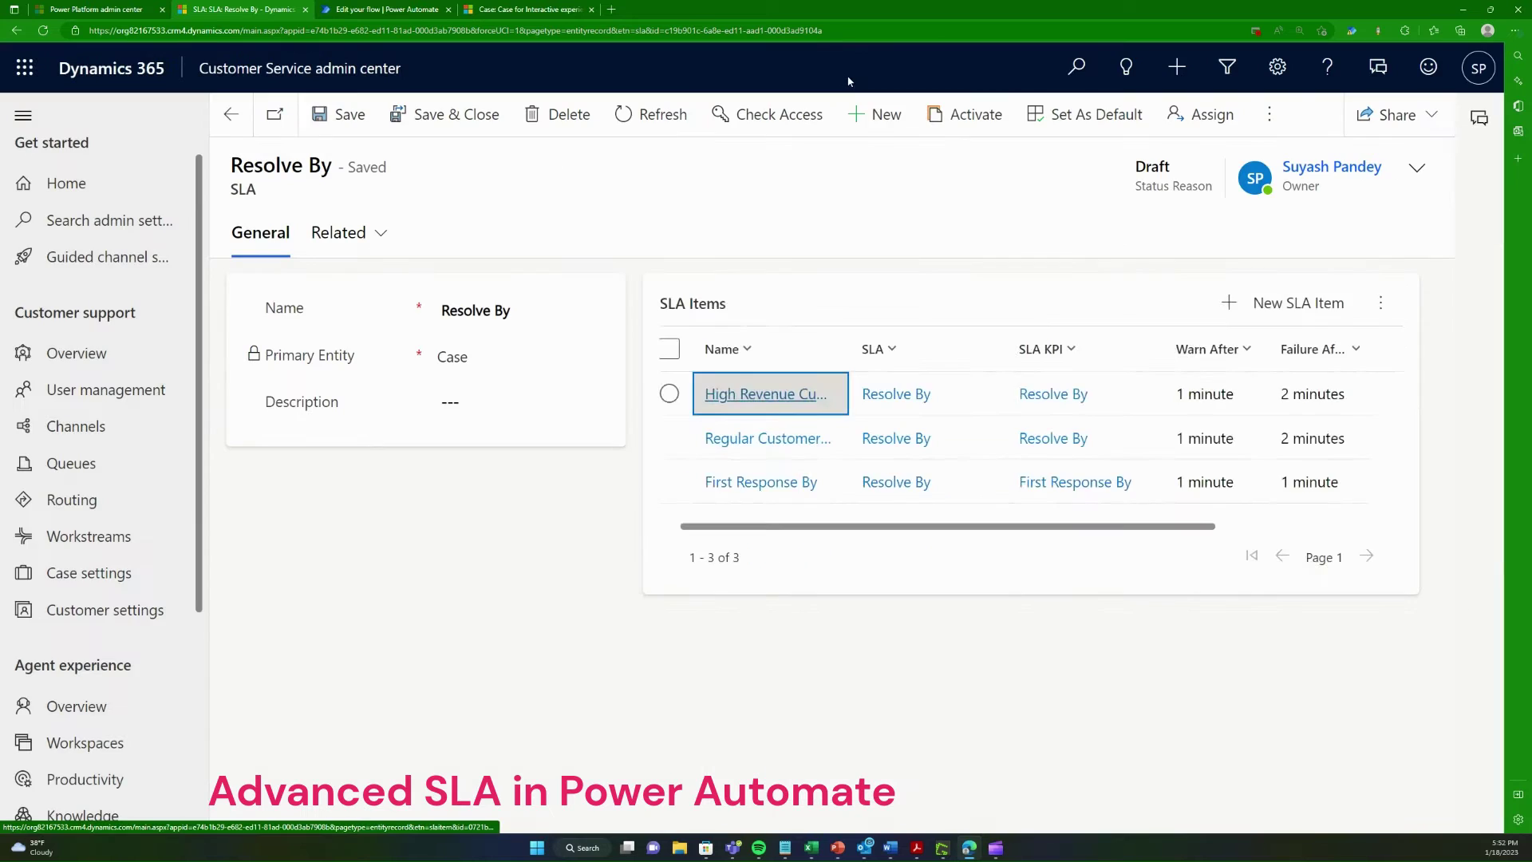
left_click(767, 438)
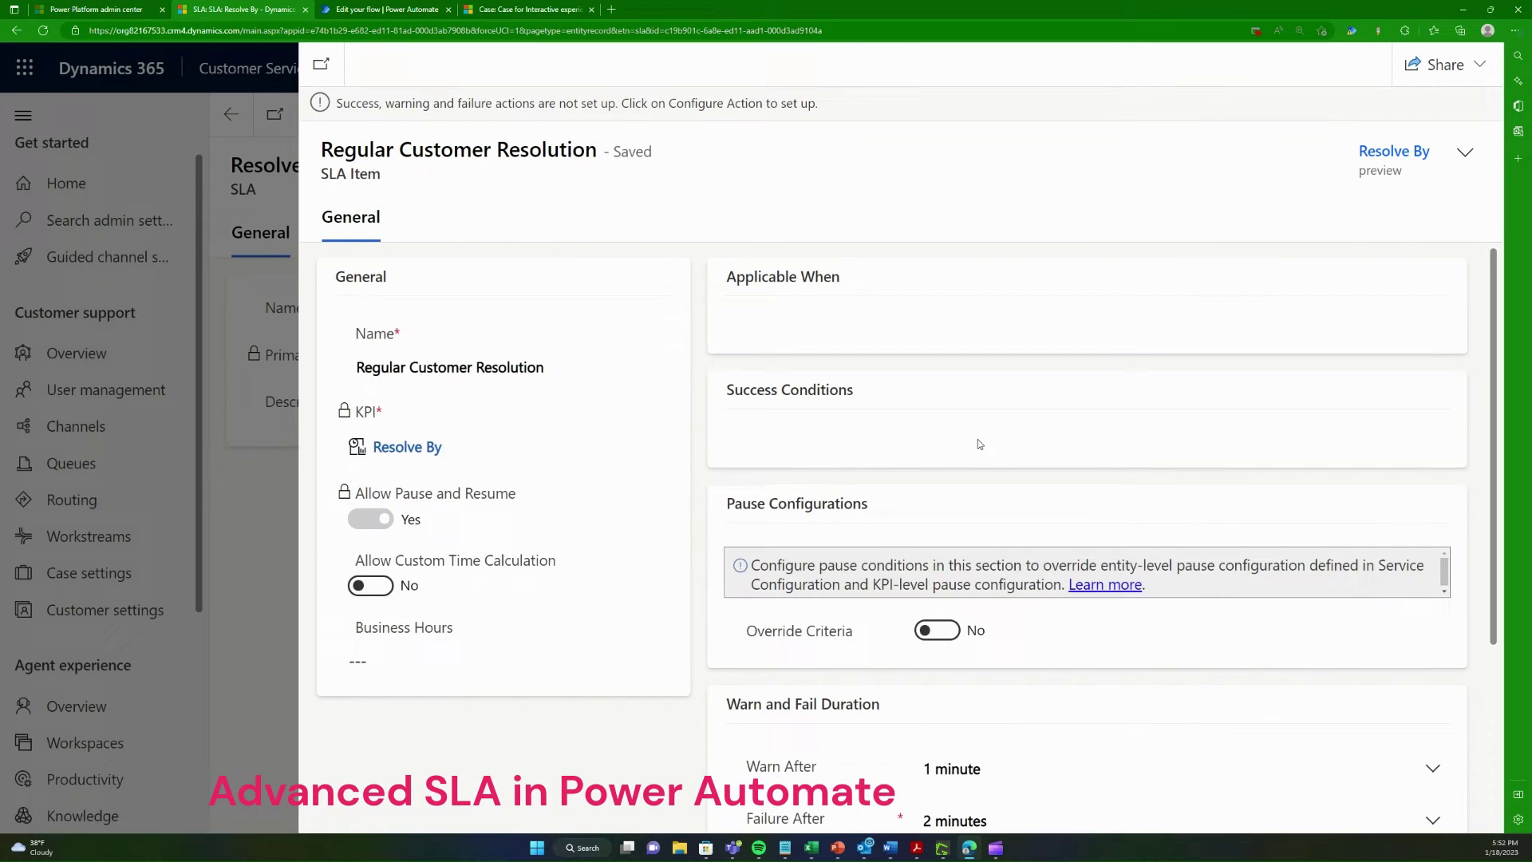
scroll(997, 443, "down", 3)
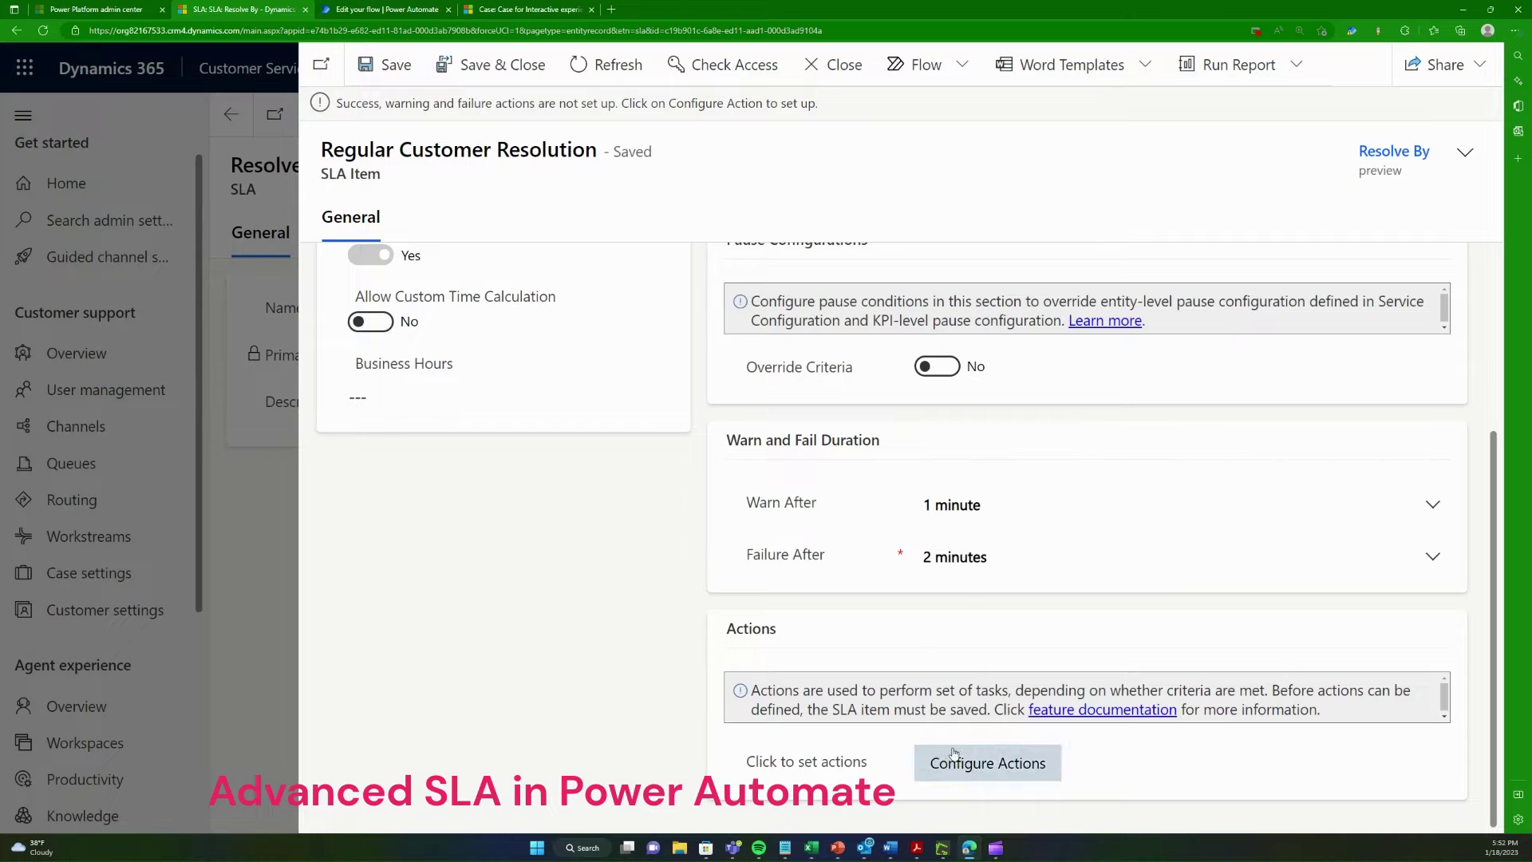
left_click(834, 64)
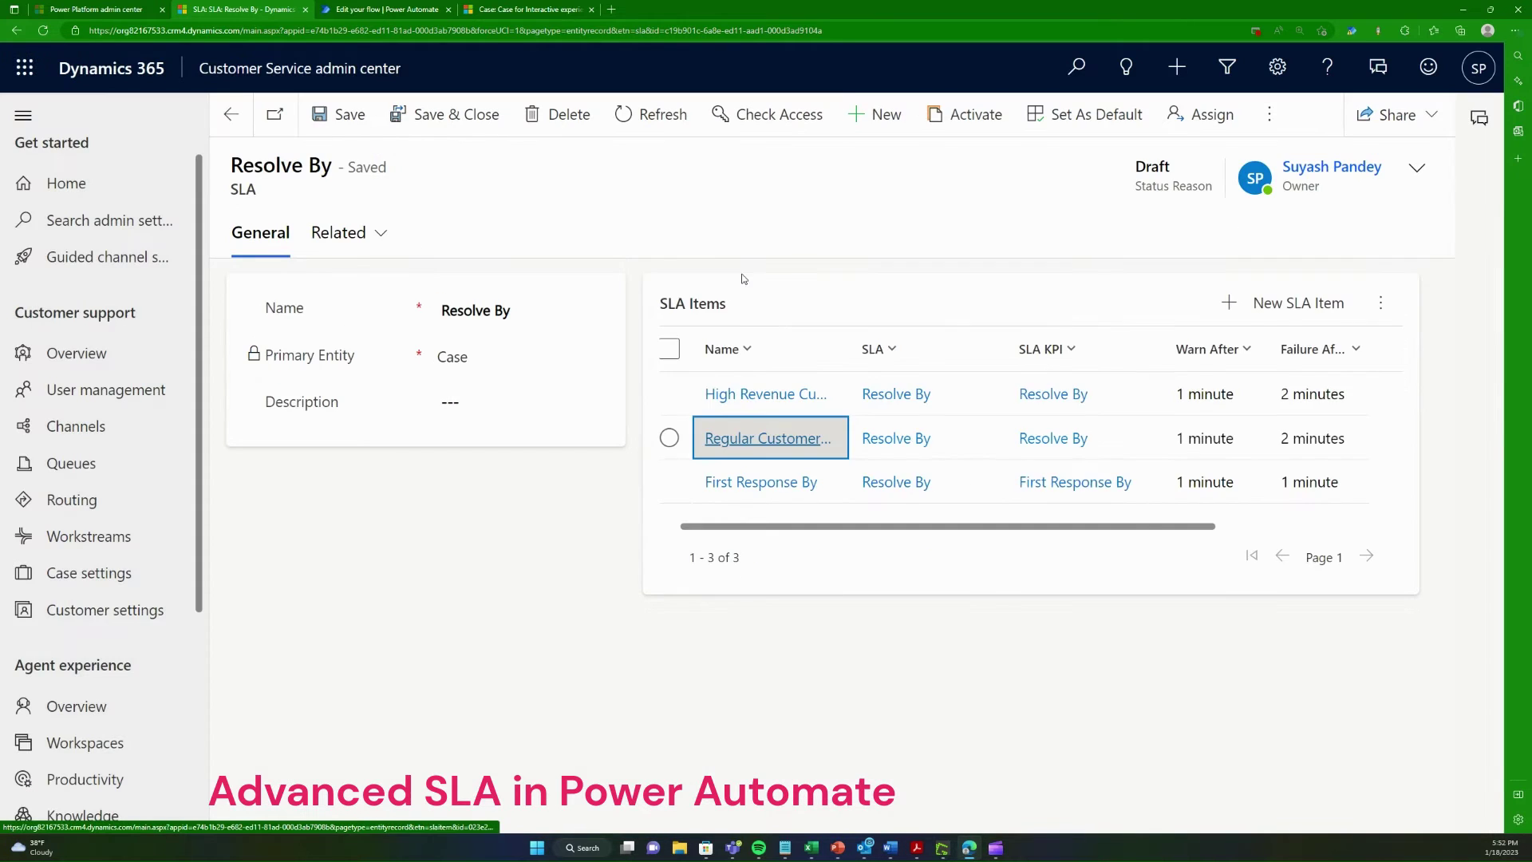
left_click(751, 396)
scroll(891, 663, "down", 5)
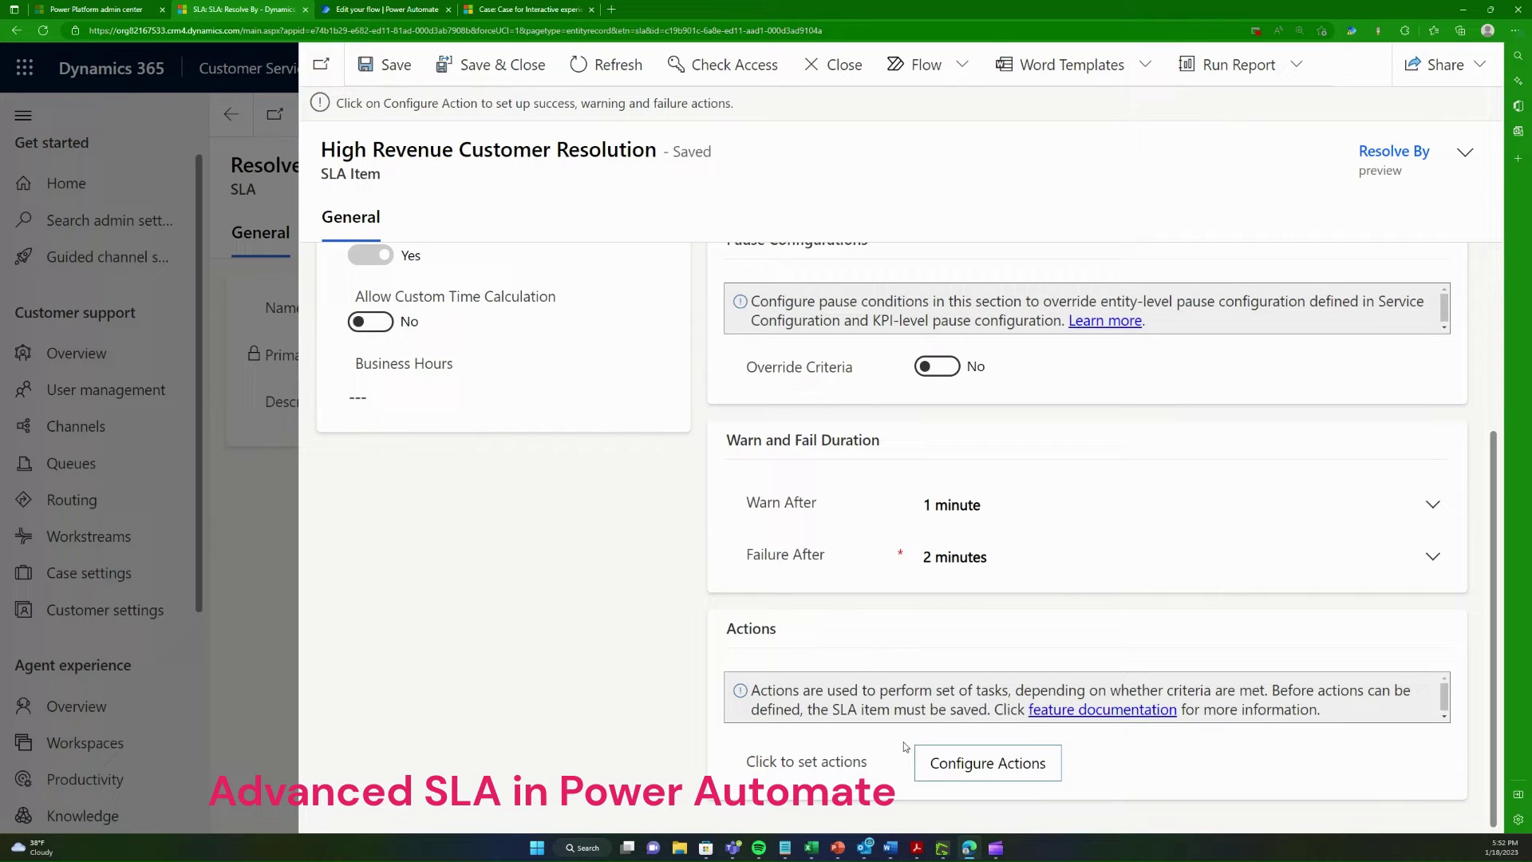
Step: Bring up the SLA action flow editor at 150% zoom and inspect its trigger
left_click(399, 9)
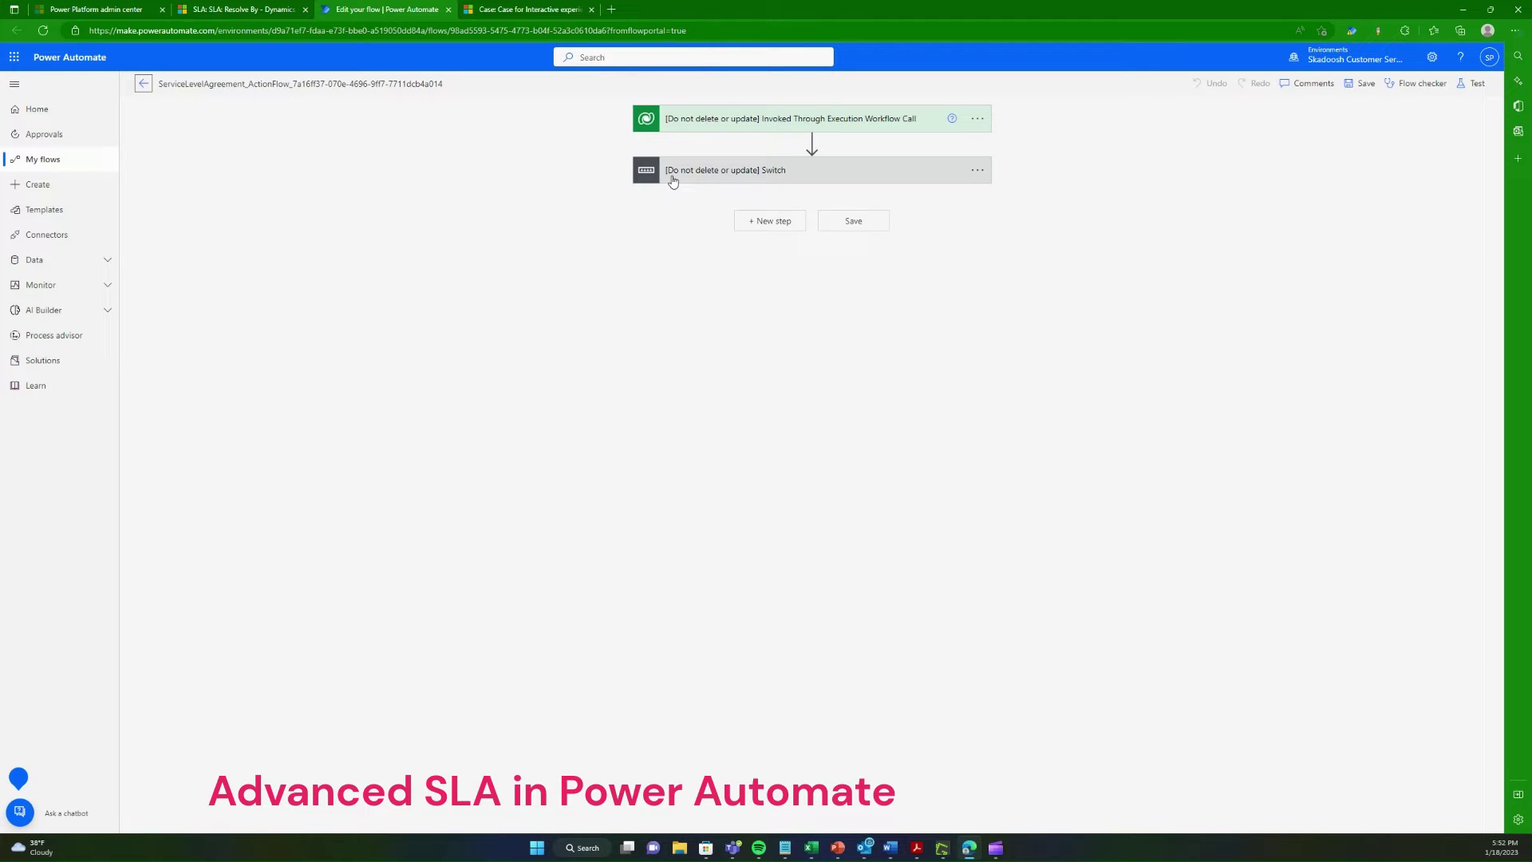
key("ctrl+plus")
key("ctrl+plus")
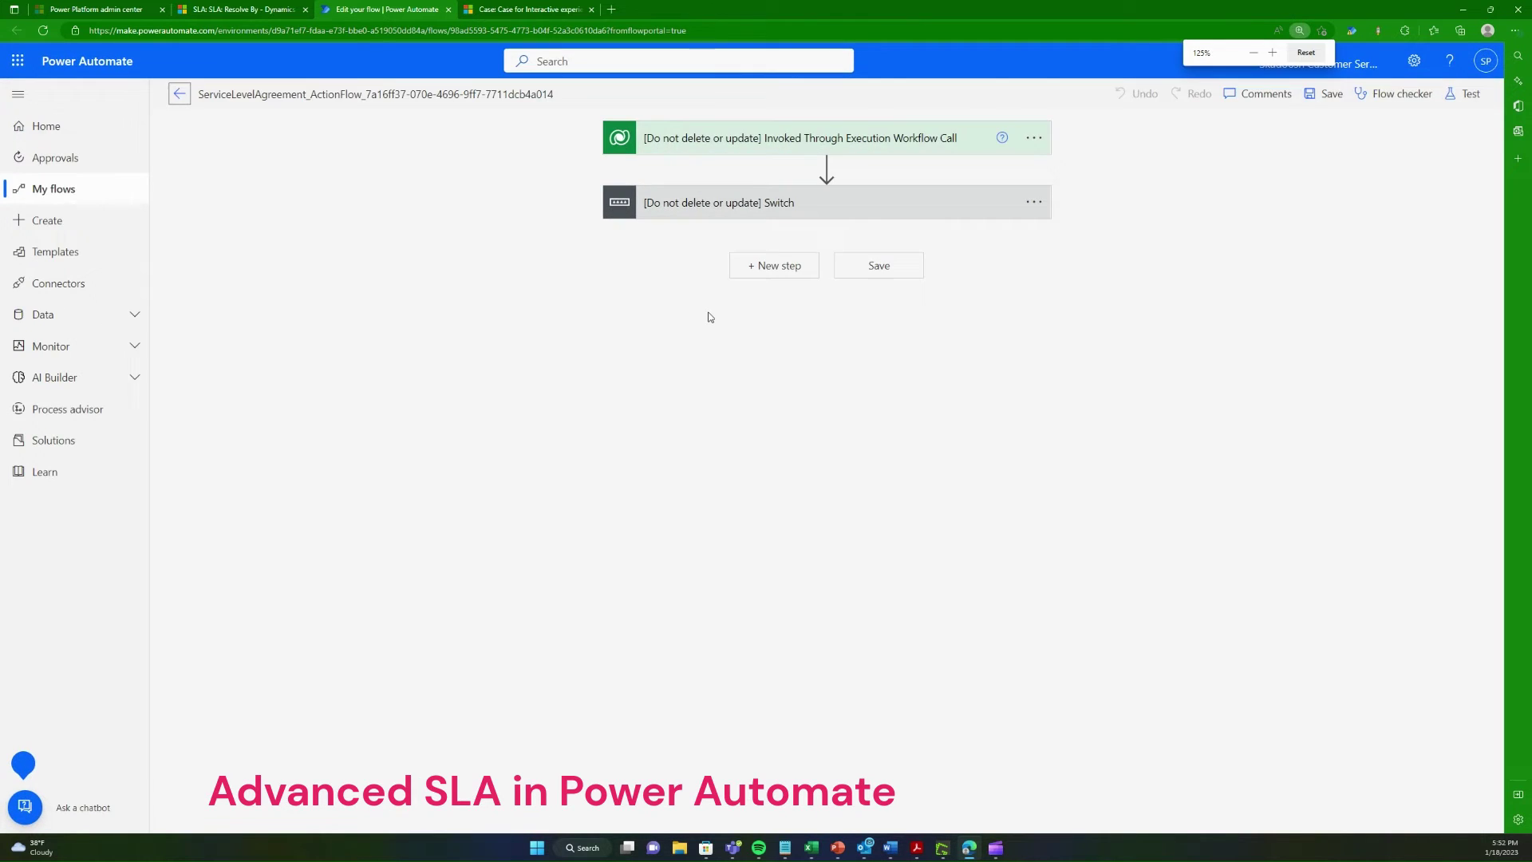
key("ctrl+plus")
key("ctrl+plus")
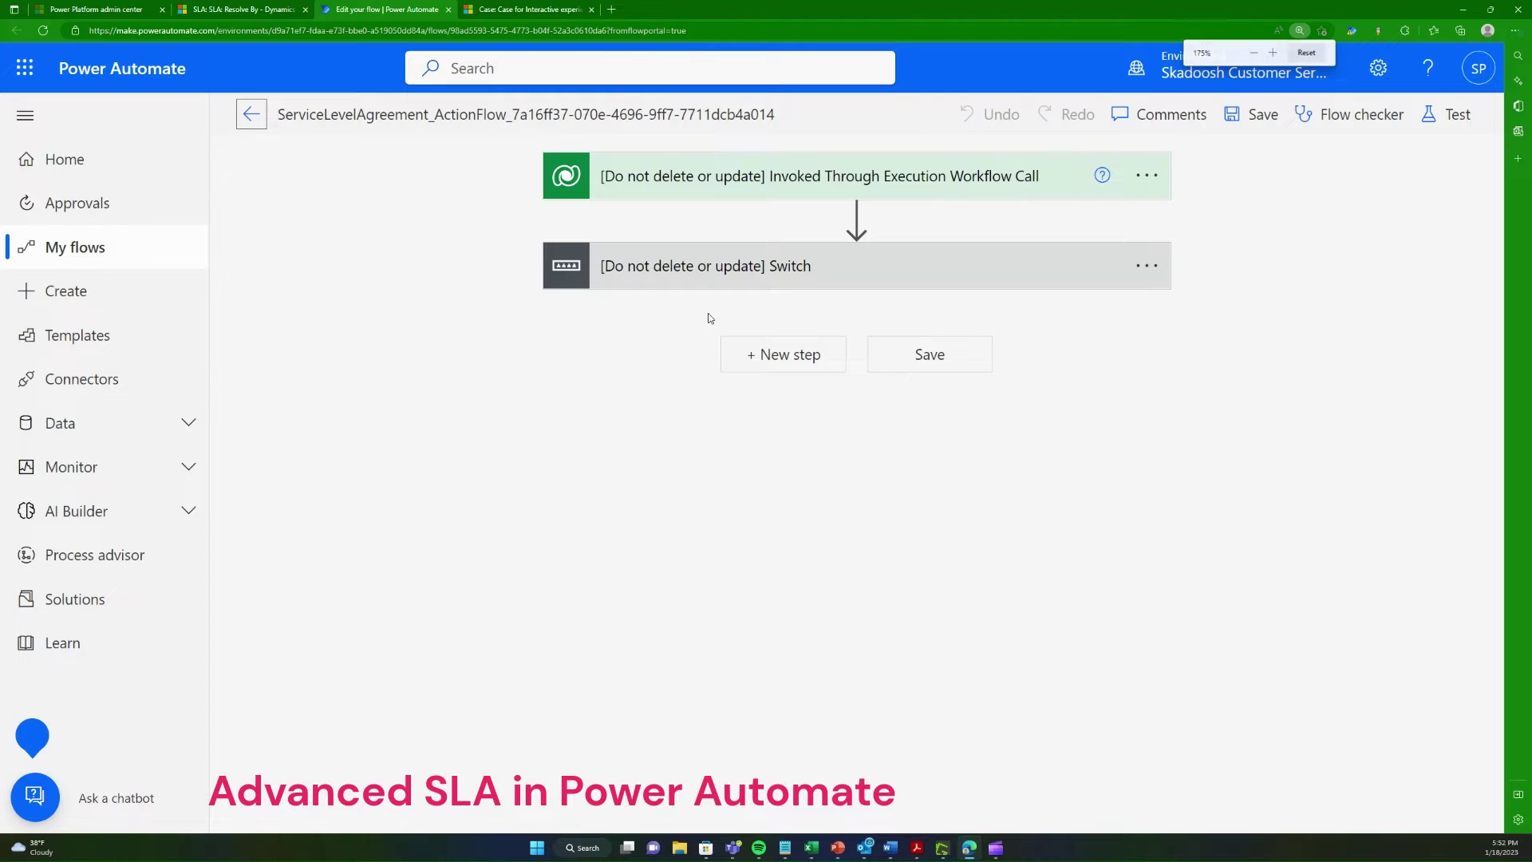
key("ctrl+minus")
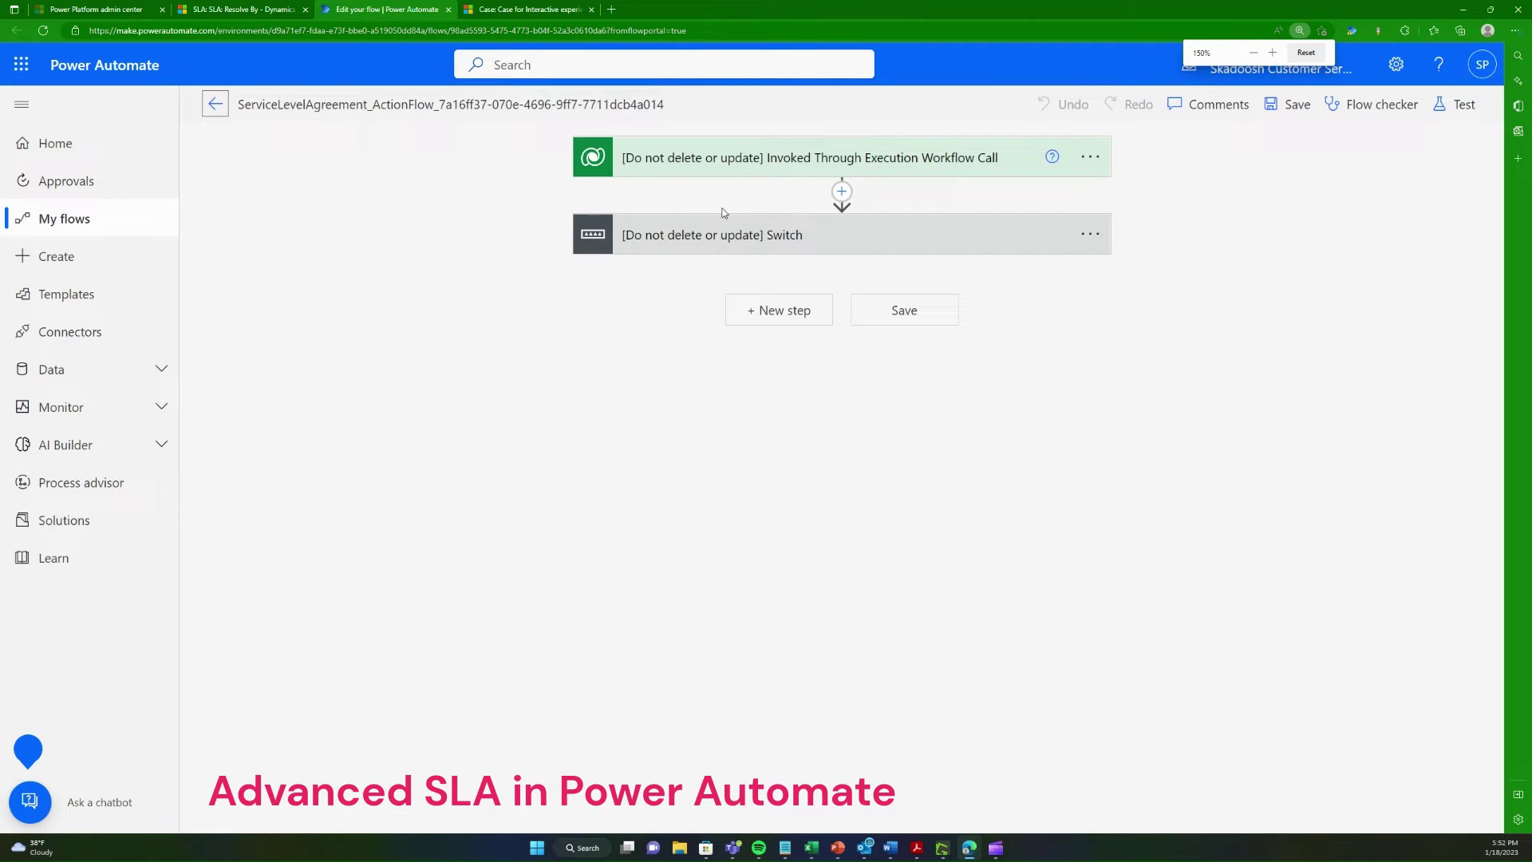
left_click(712, 159)
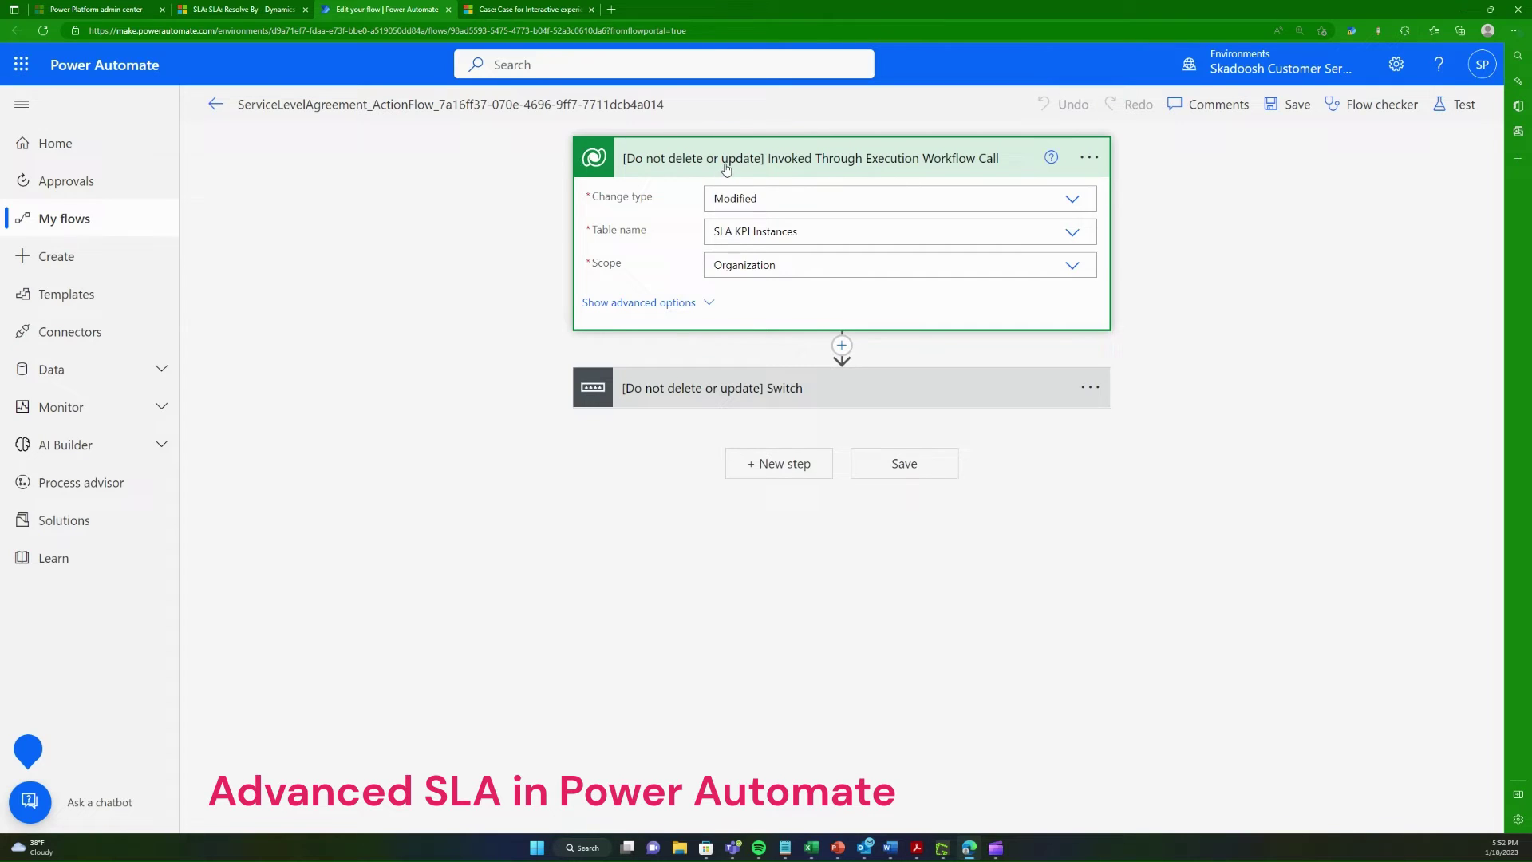
left_click(726, 168)
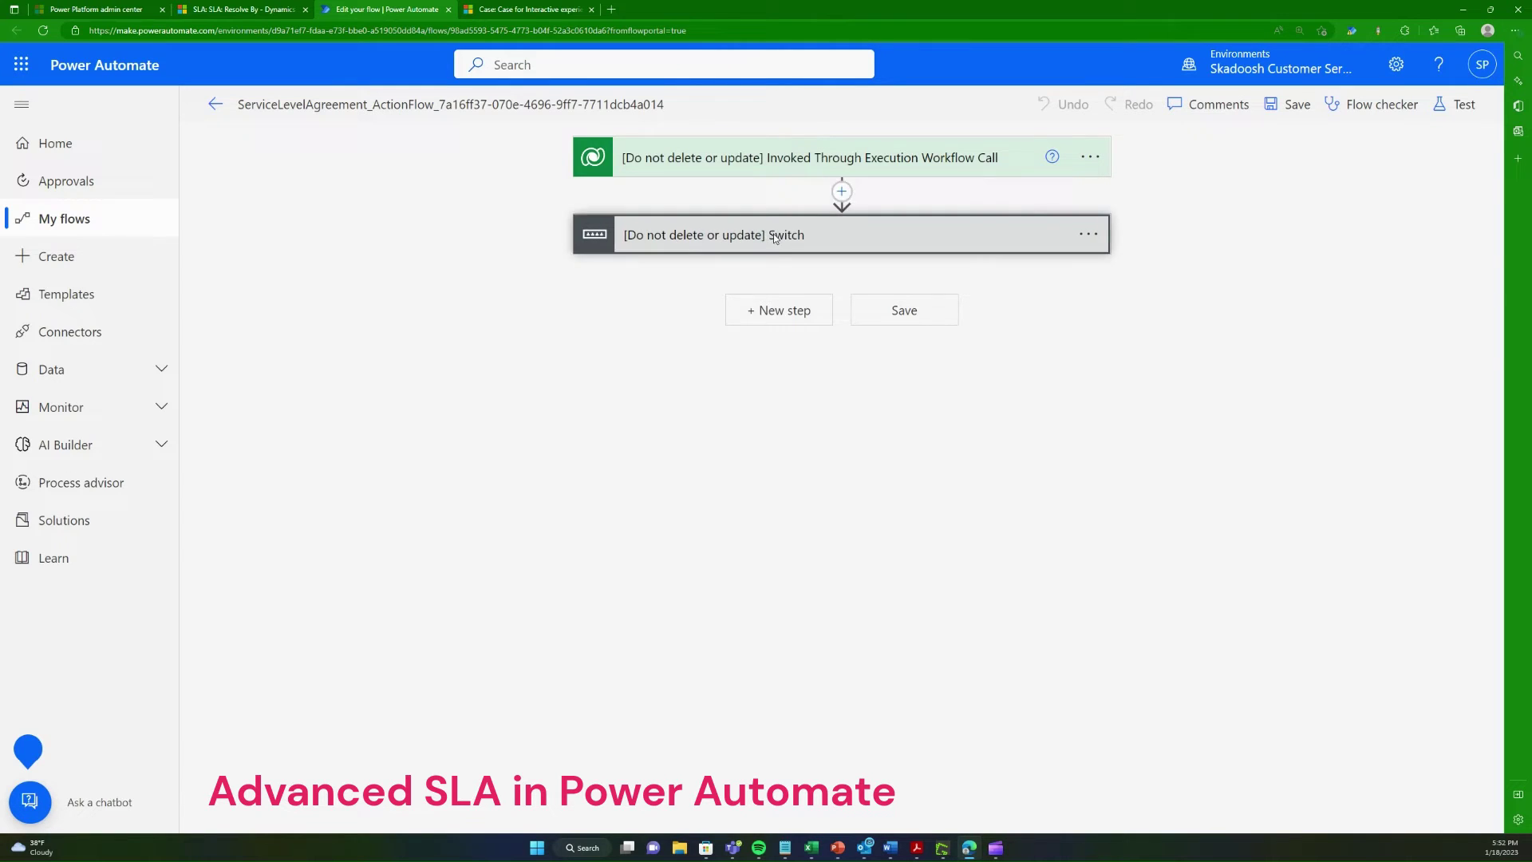
Step: Expand the Switch and its Near Non Compliance (2), Succeeded (4), Non-compliant (1) cases
left_click(770, 232)
key("ctrl+minus")
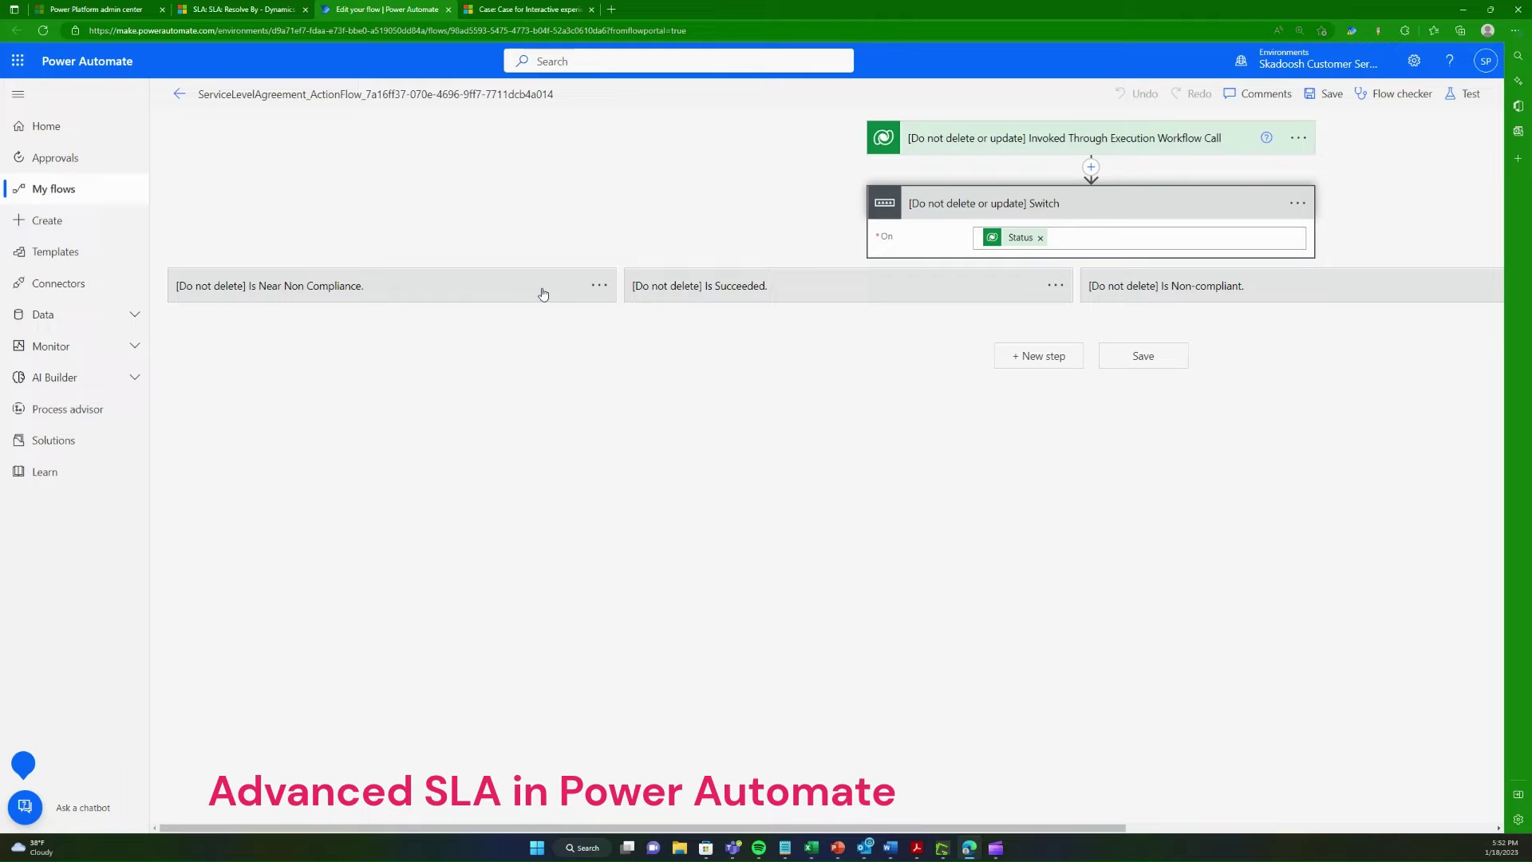
left_click(476, 288)
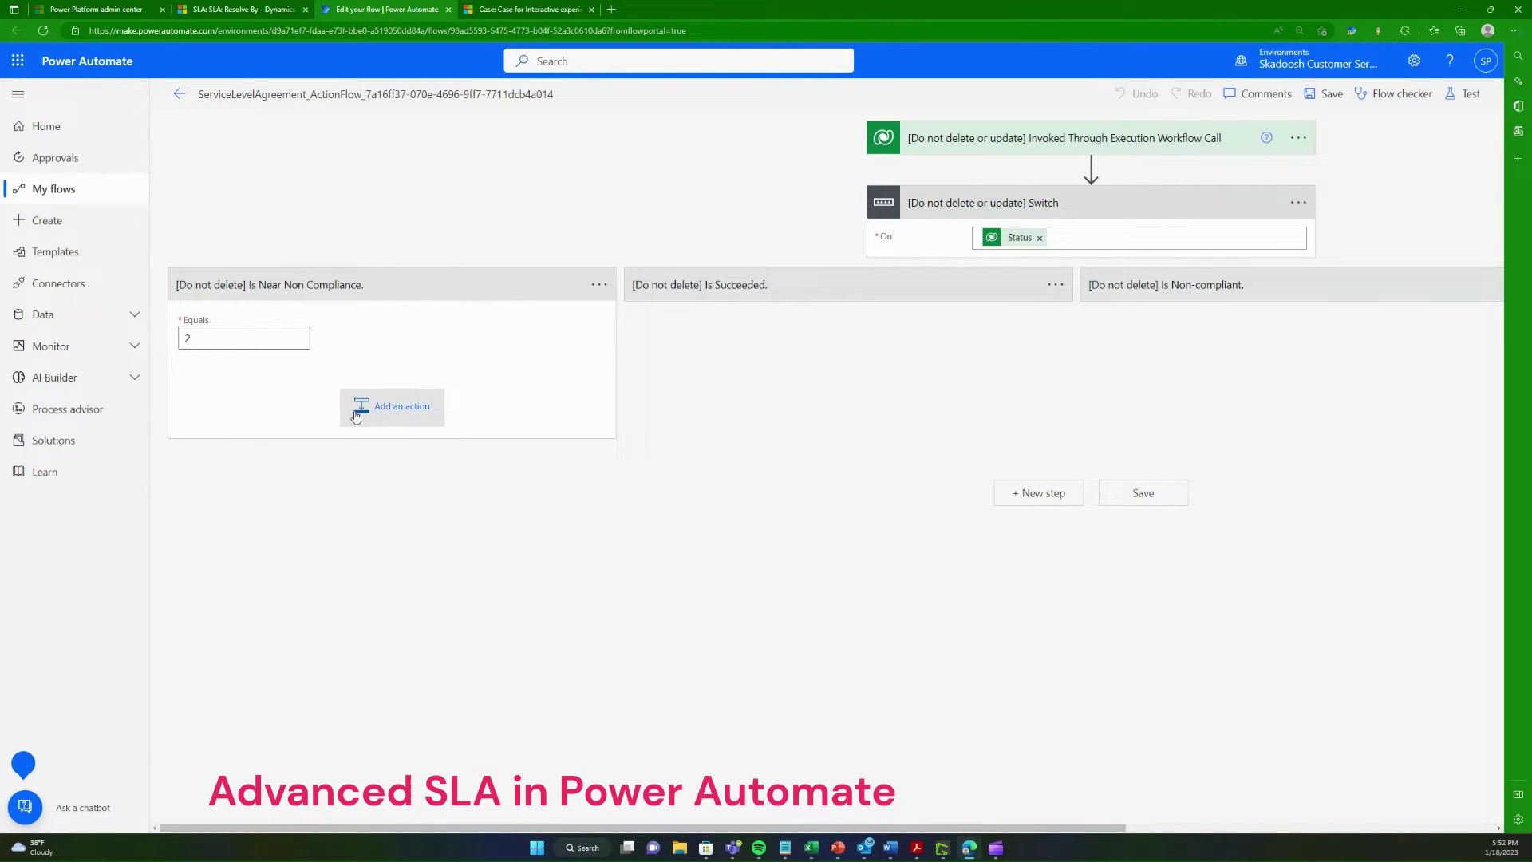
left_click(830, 294)
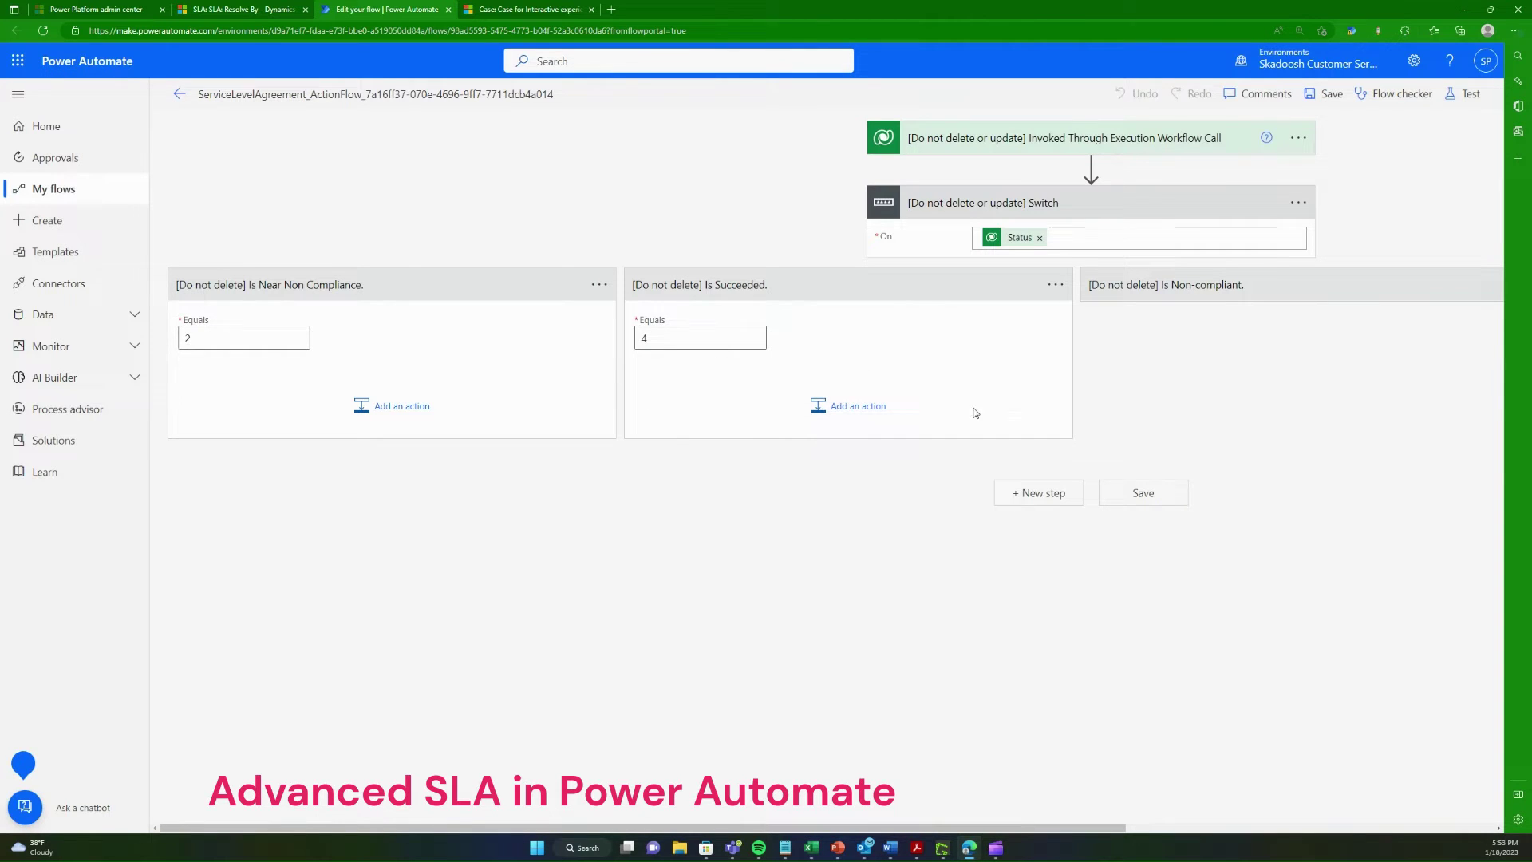
left_click(1250, 301)
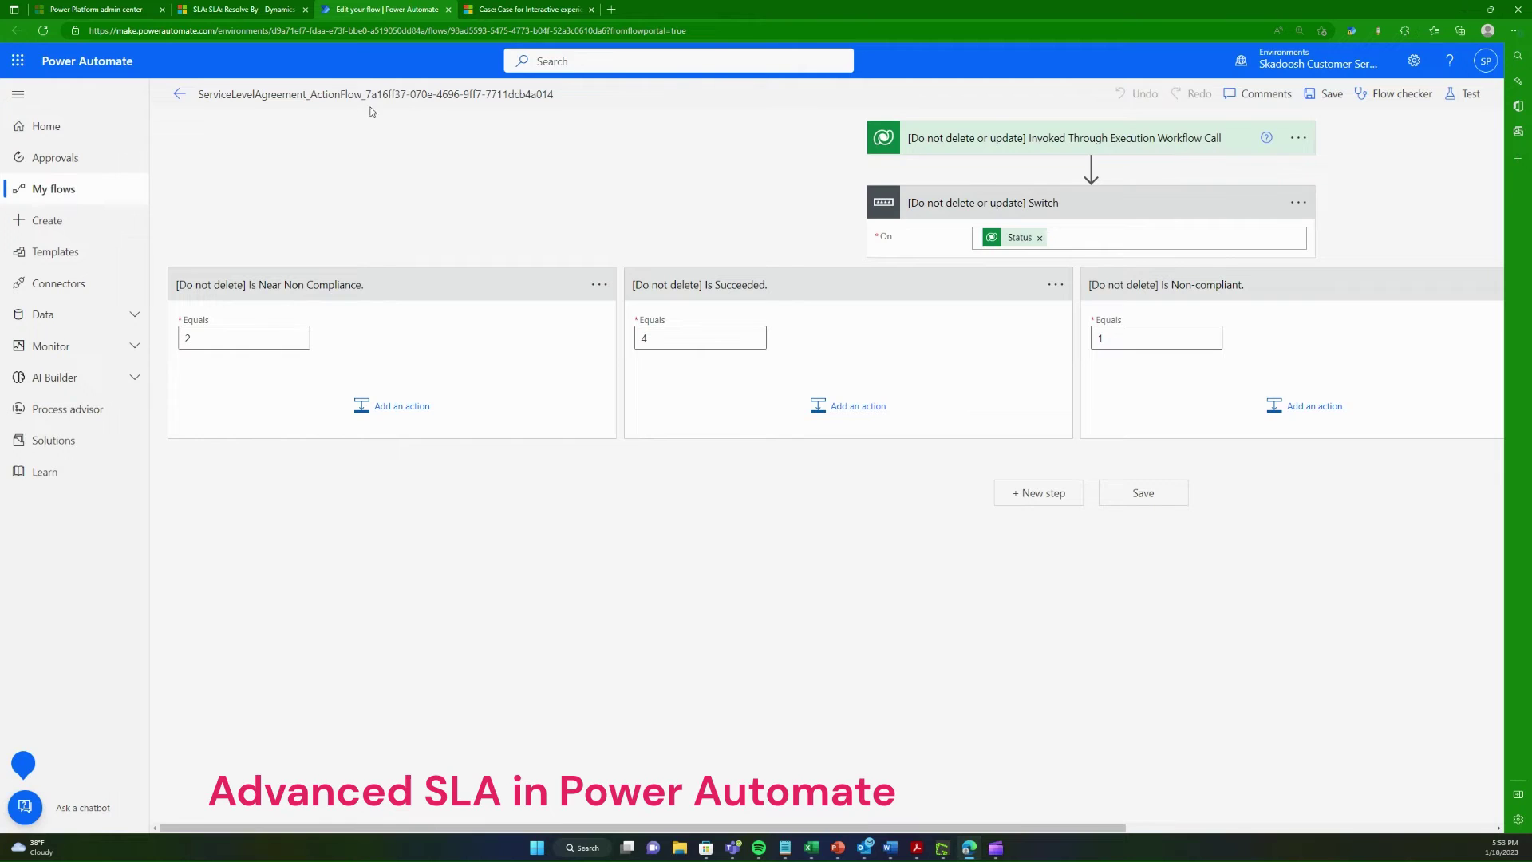
left_click(240, 8)
scroll(916, 548, "down", 5)
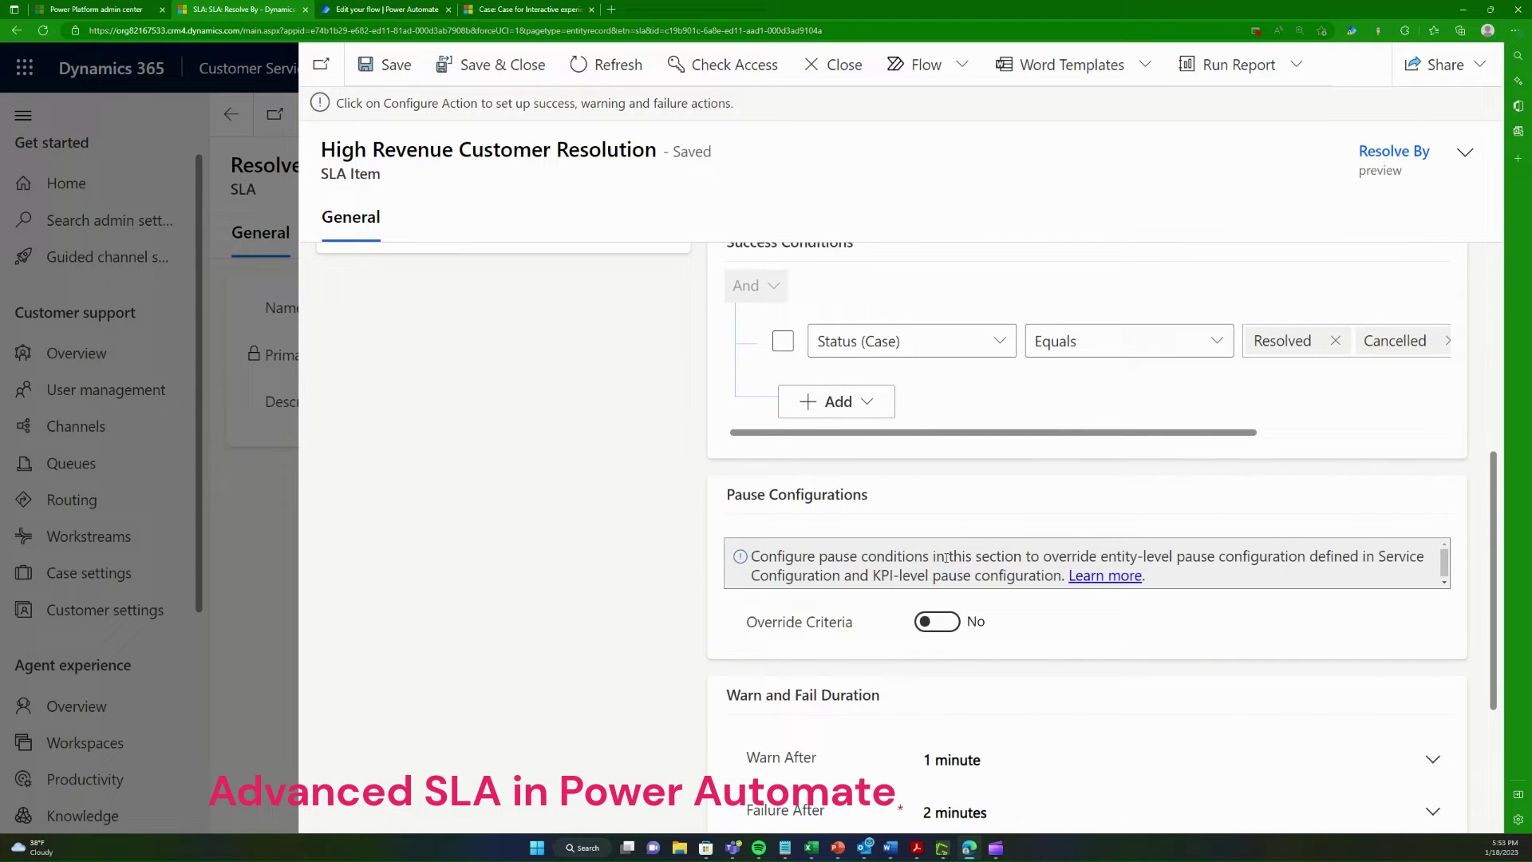
scroll(945, 557, "down", 2)
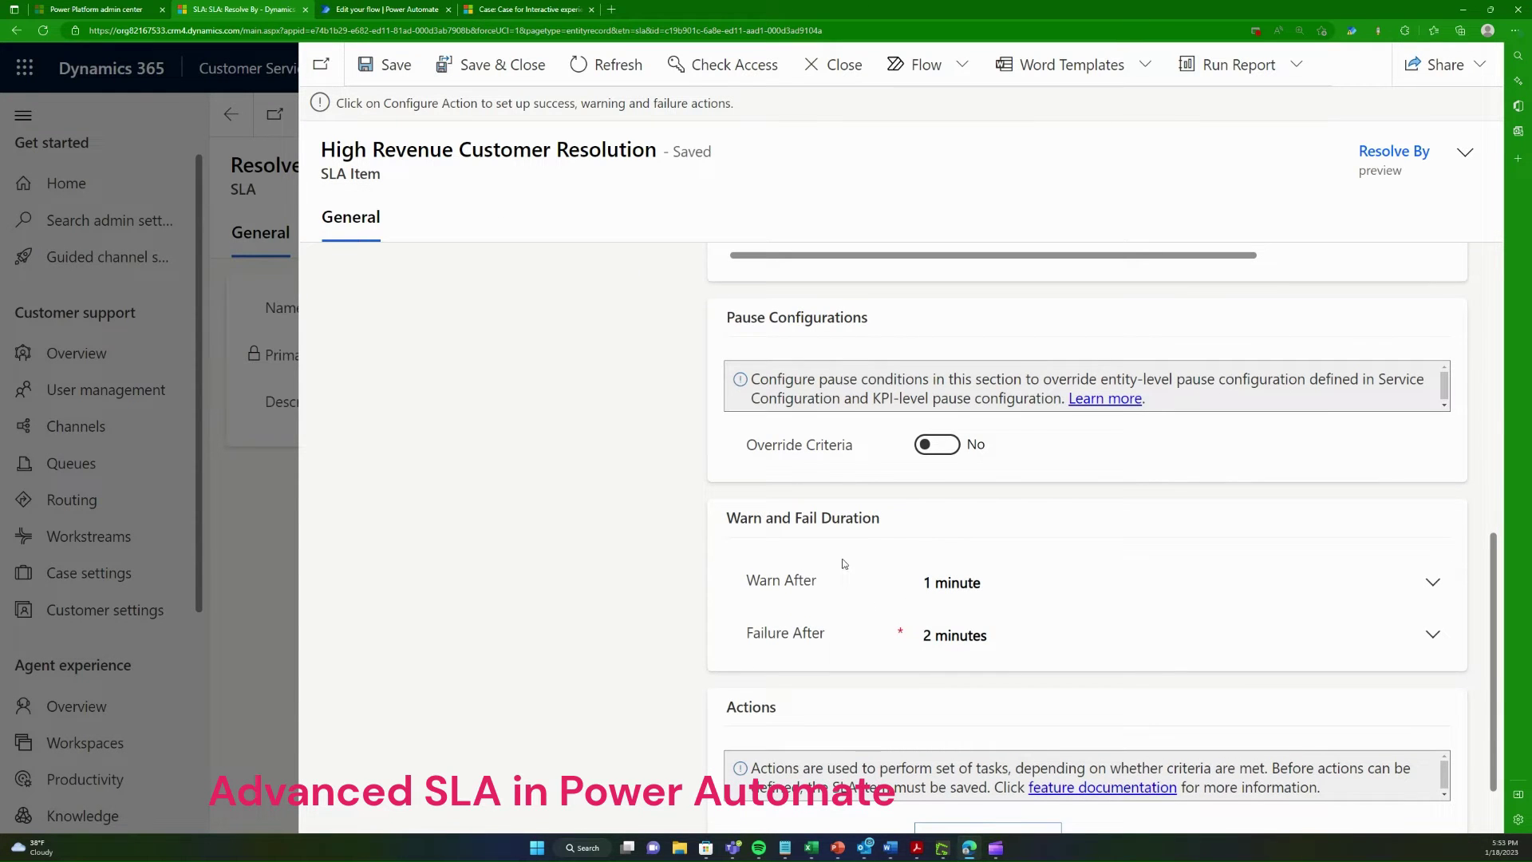
left_click(410, 16)
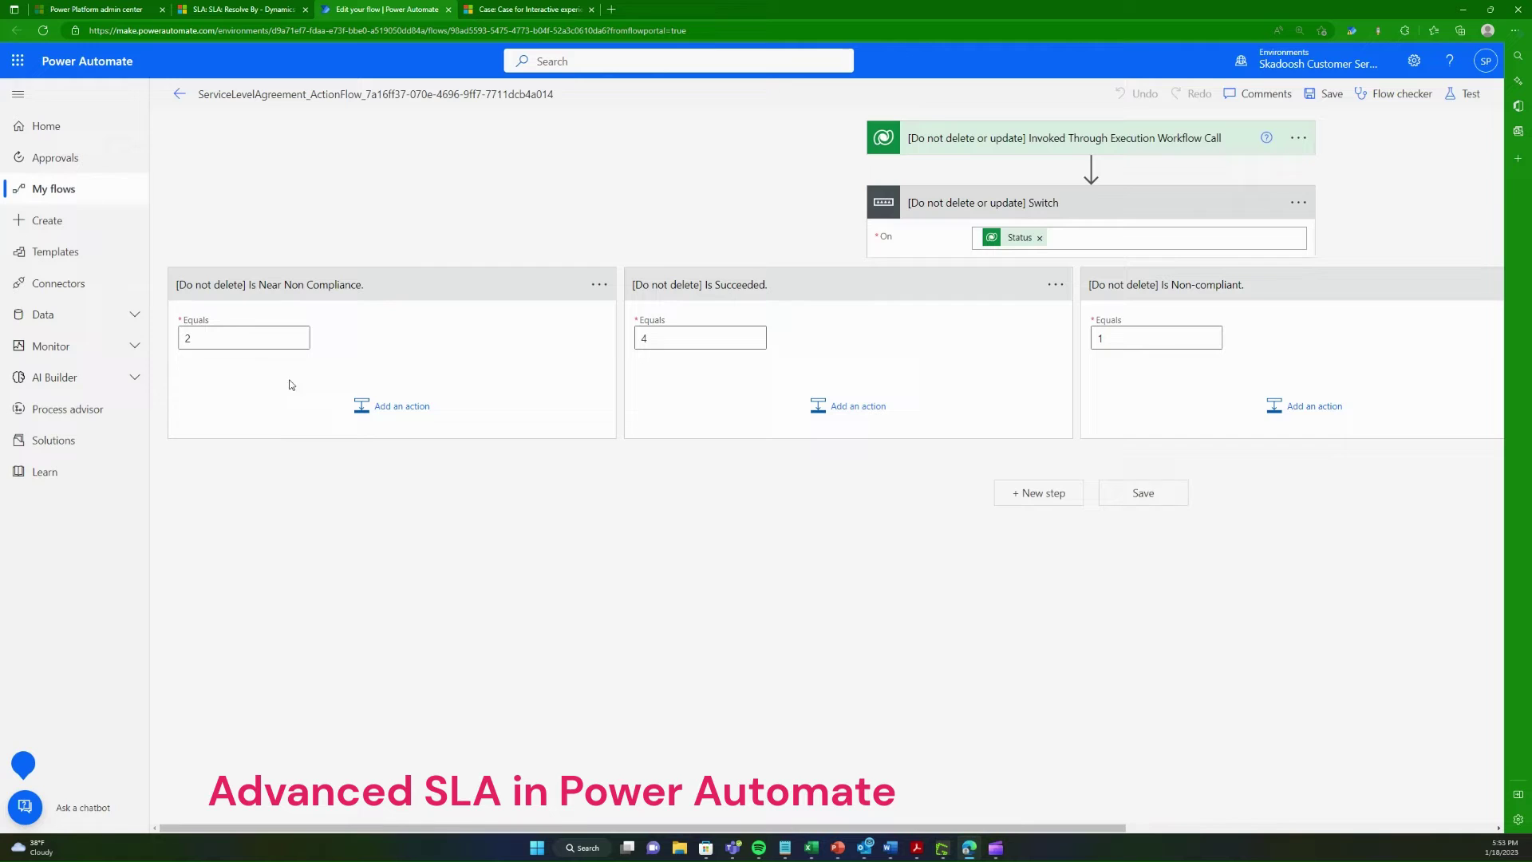
left_click(240, 9)
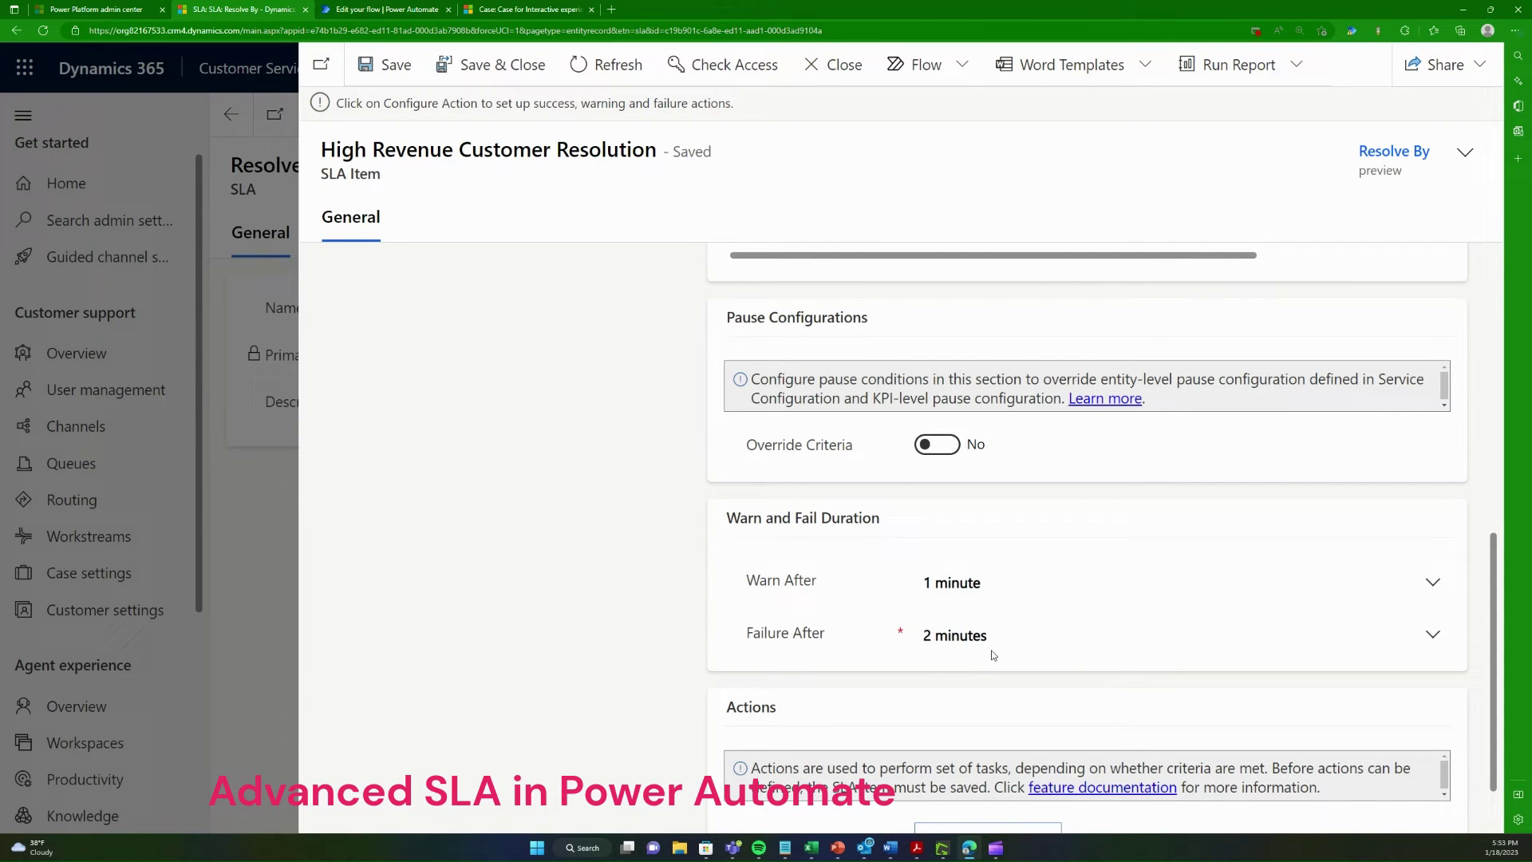
left_click(395, 8)
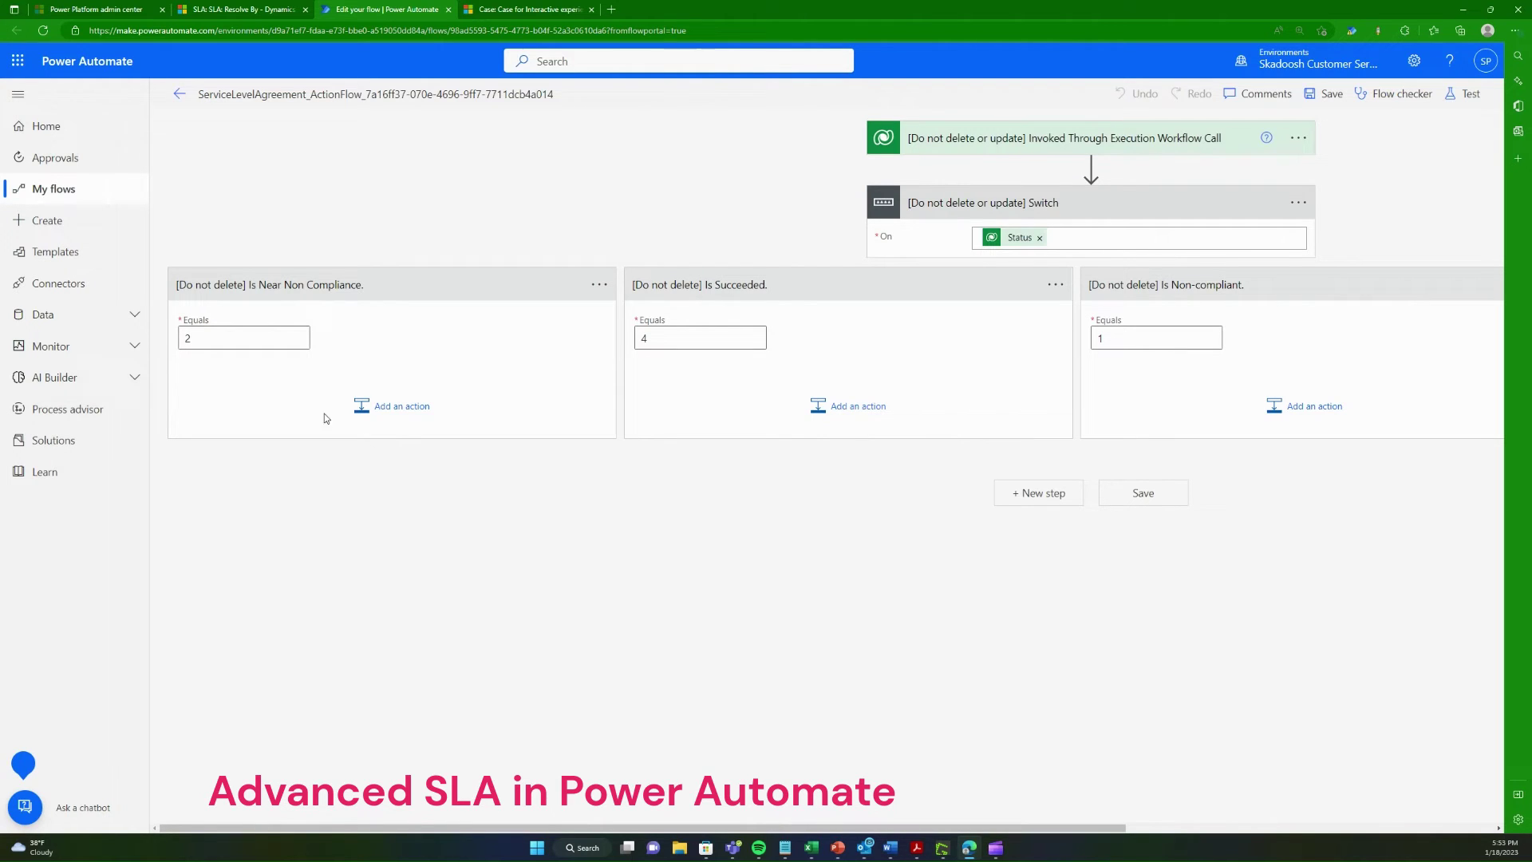
Step: Add a Microsoft Teams 'Post message in a chat or channel' action to Near Non Compliance
left_click(402, 424)
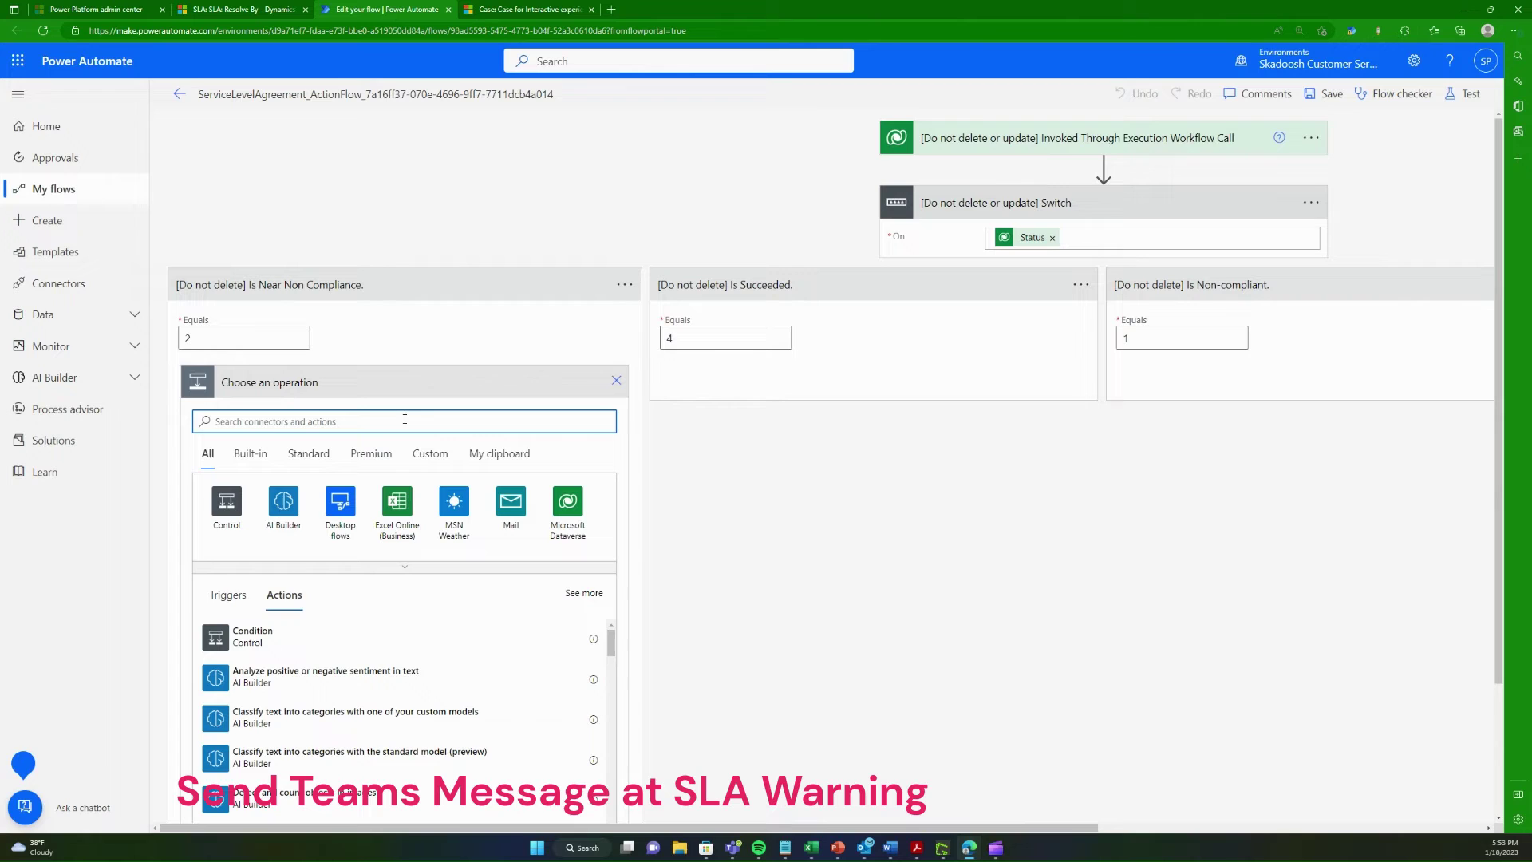
type("teams")
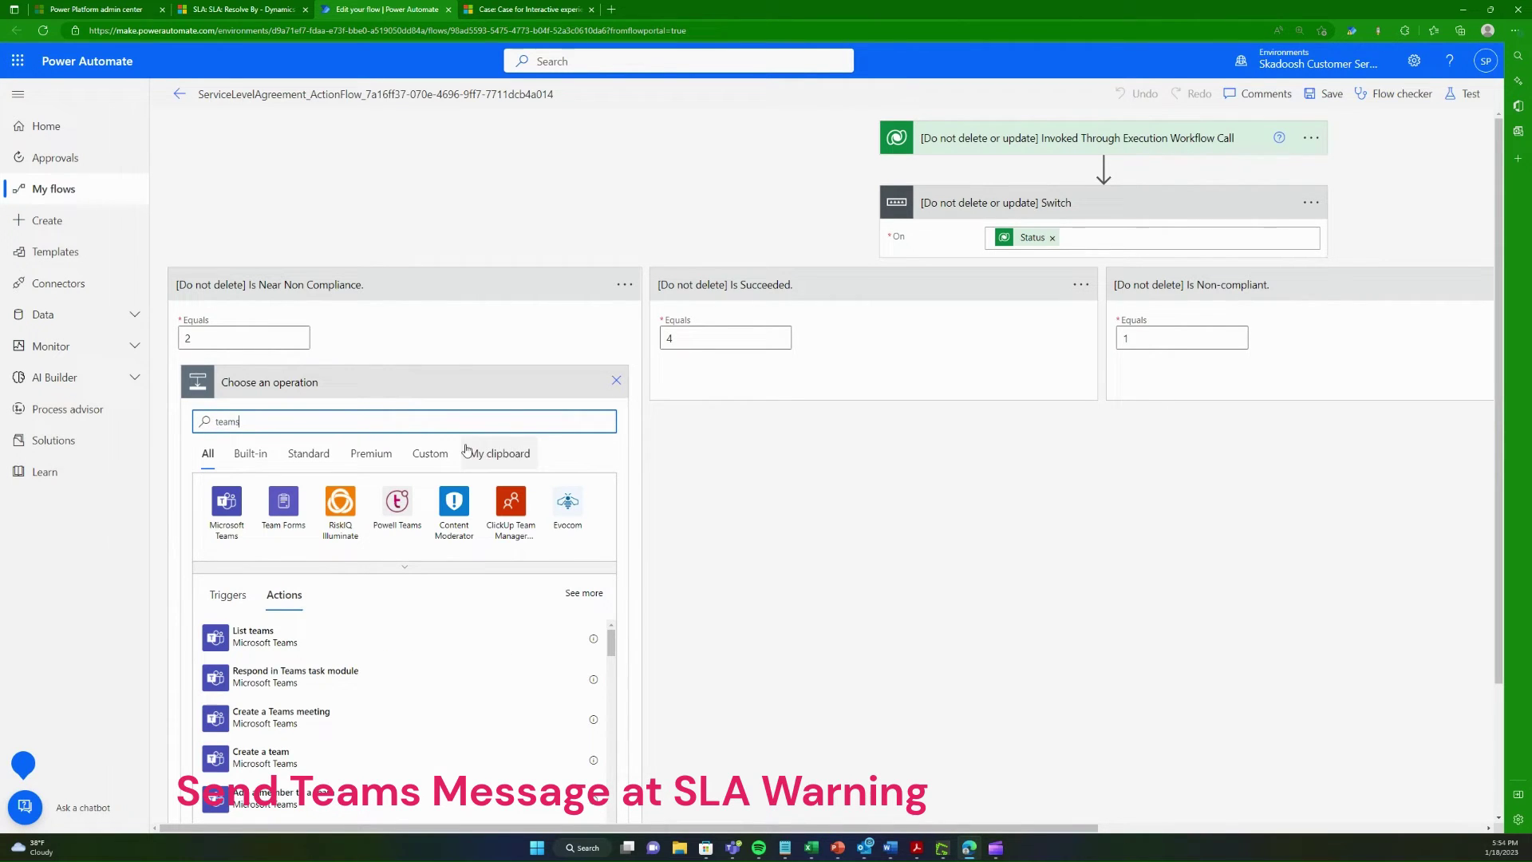
left_click(231, 525)
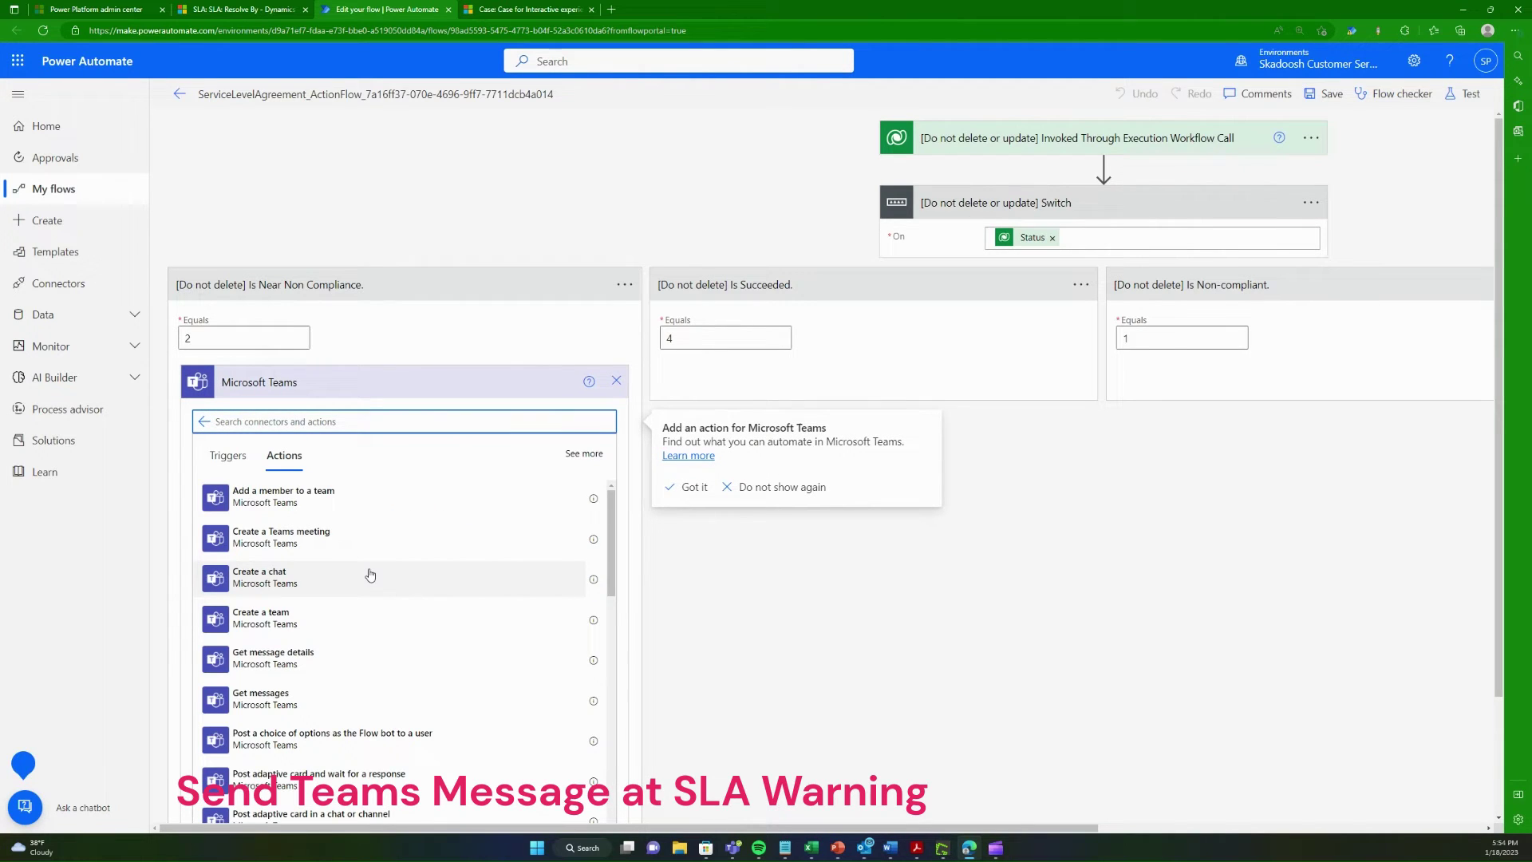
type("message")
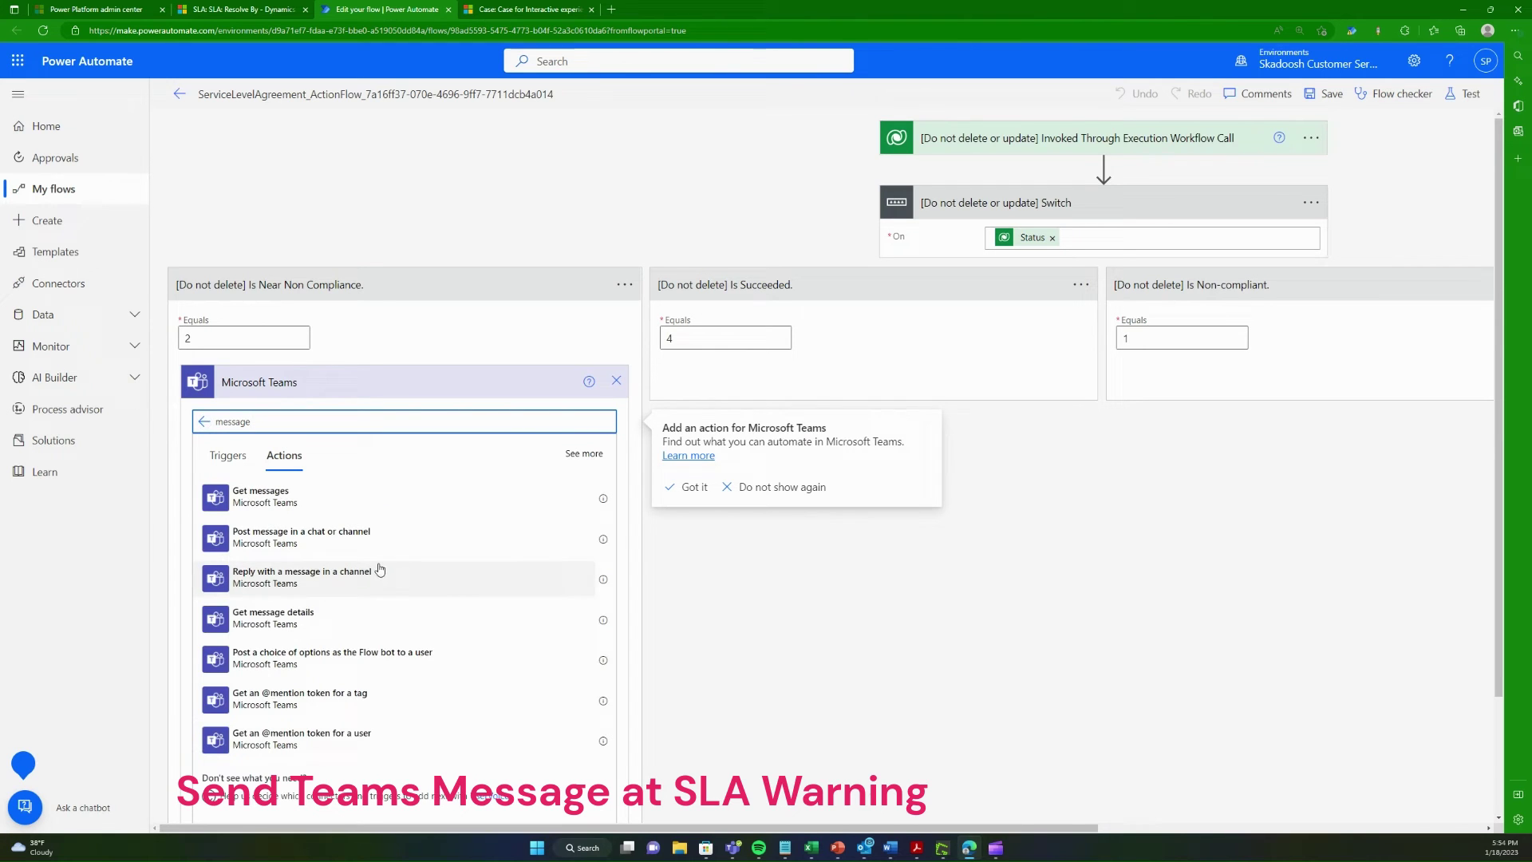
left_click(302, 546)
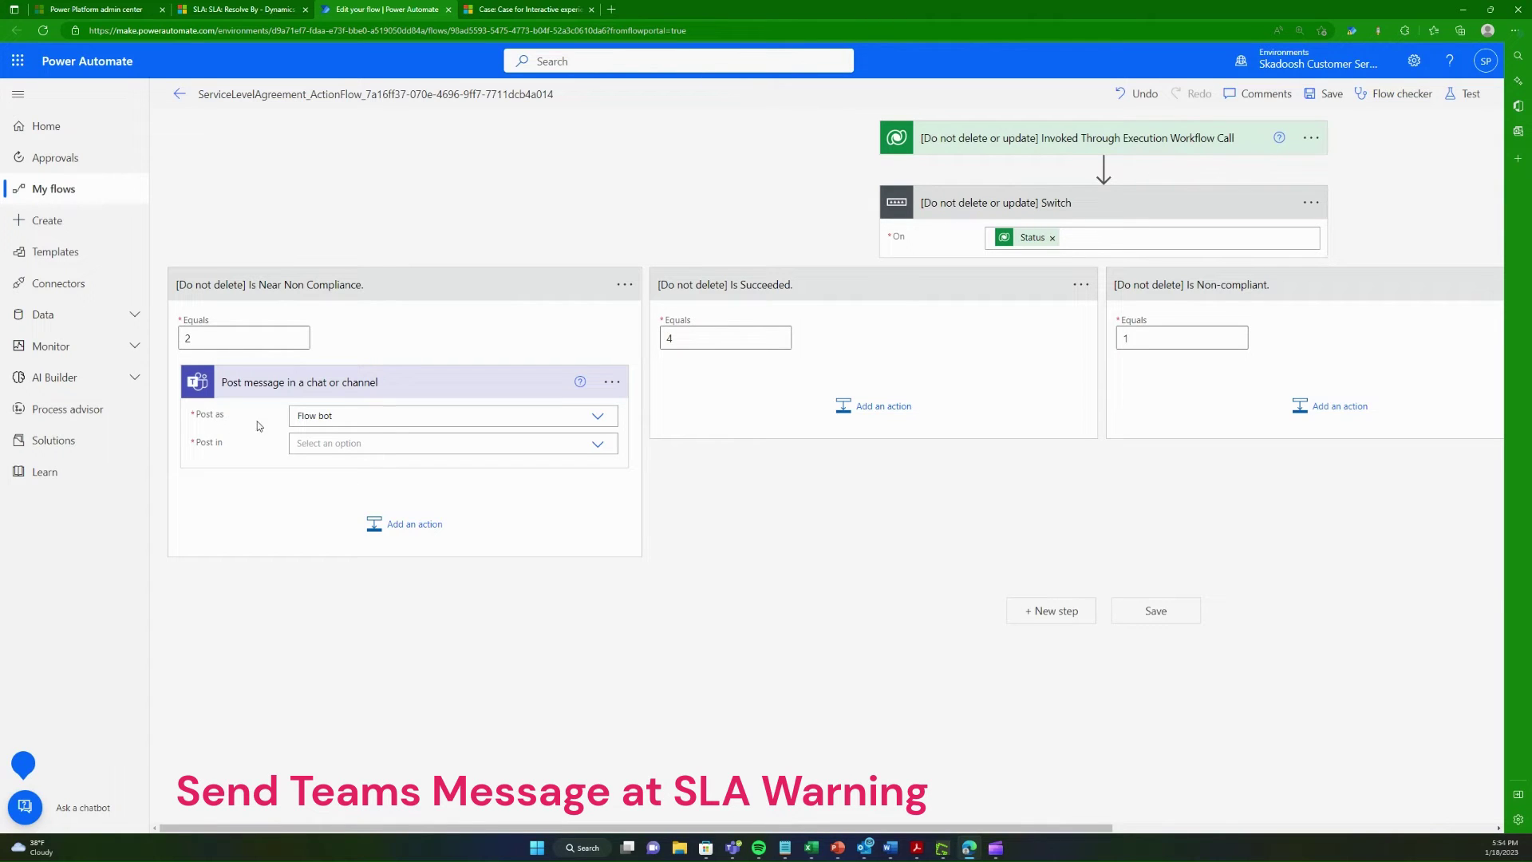
Step: Set the Teams action to post in Chat with Flow bot to the selected user as recipient
left_click(598, 444)
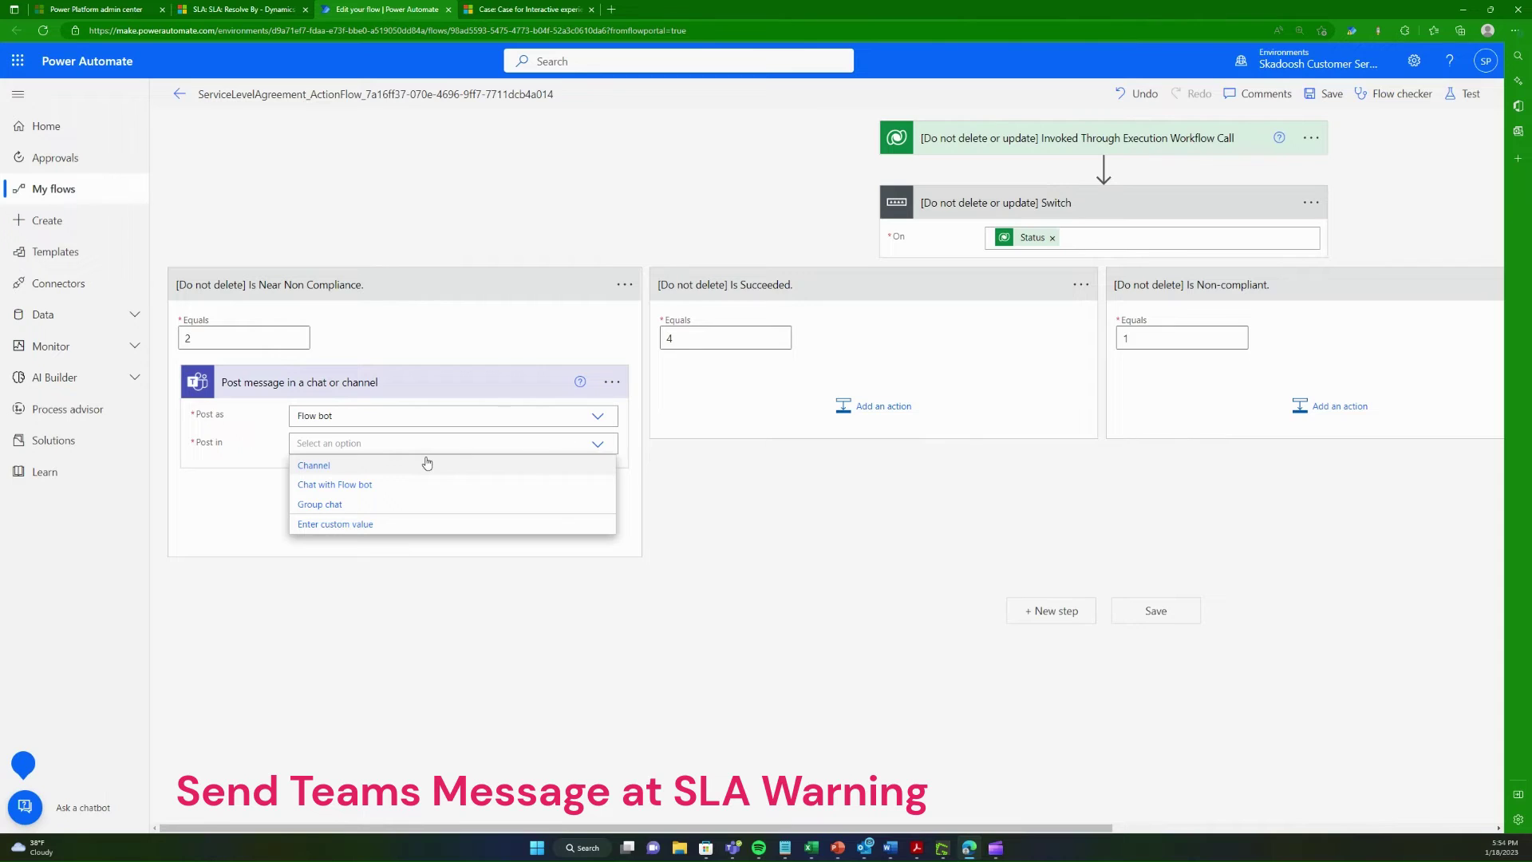
left_click(343, 492)
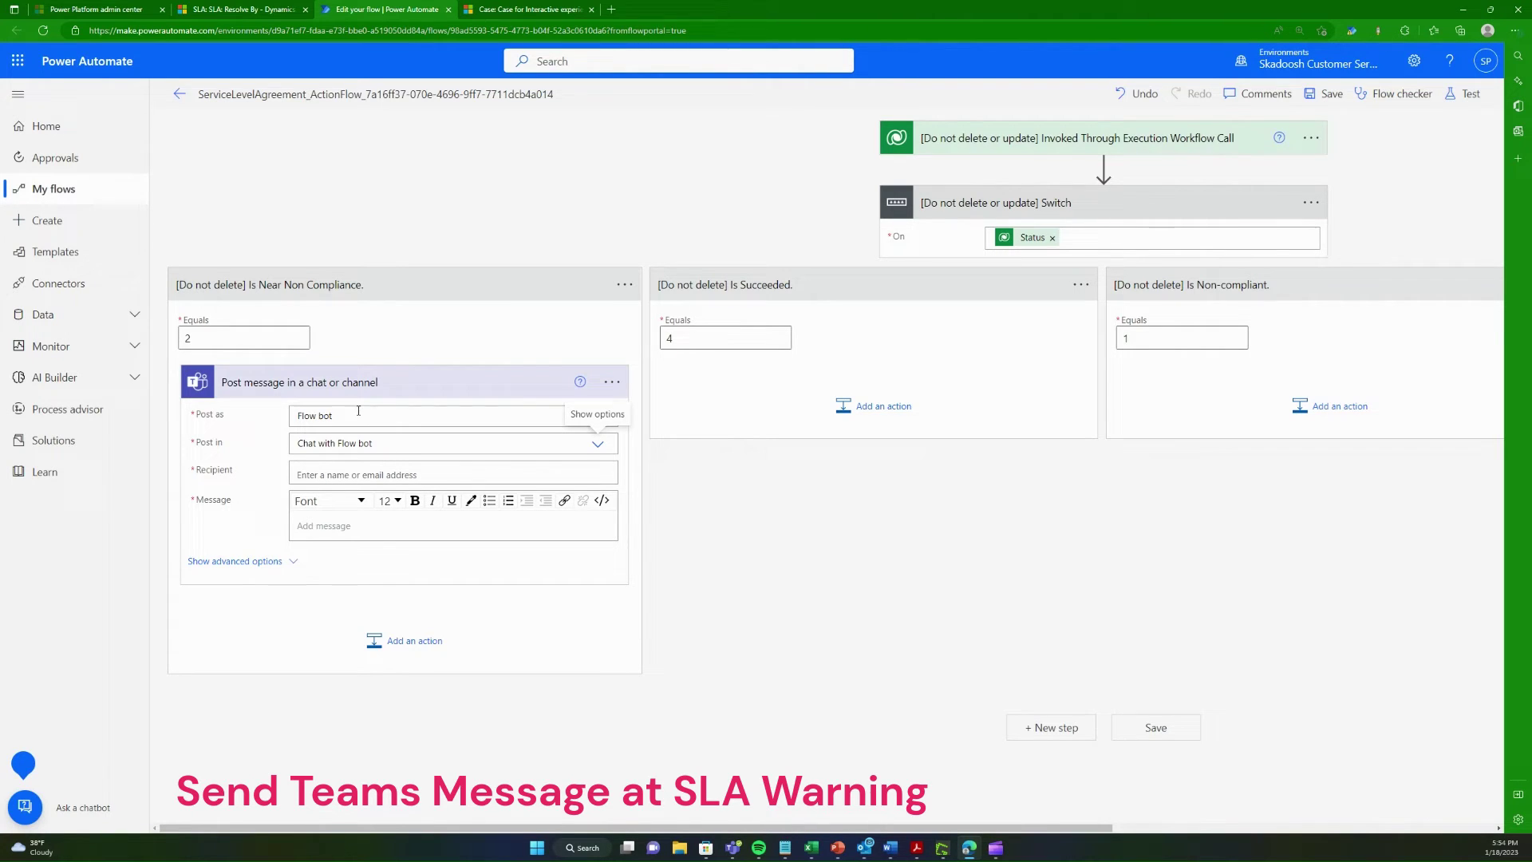
left_click(338, 475)
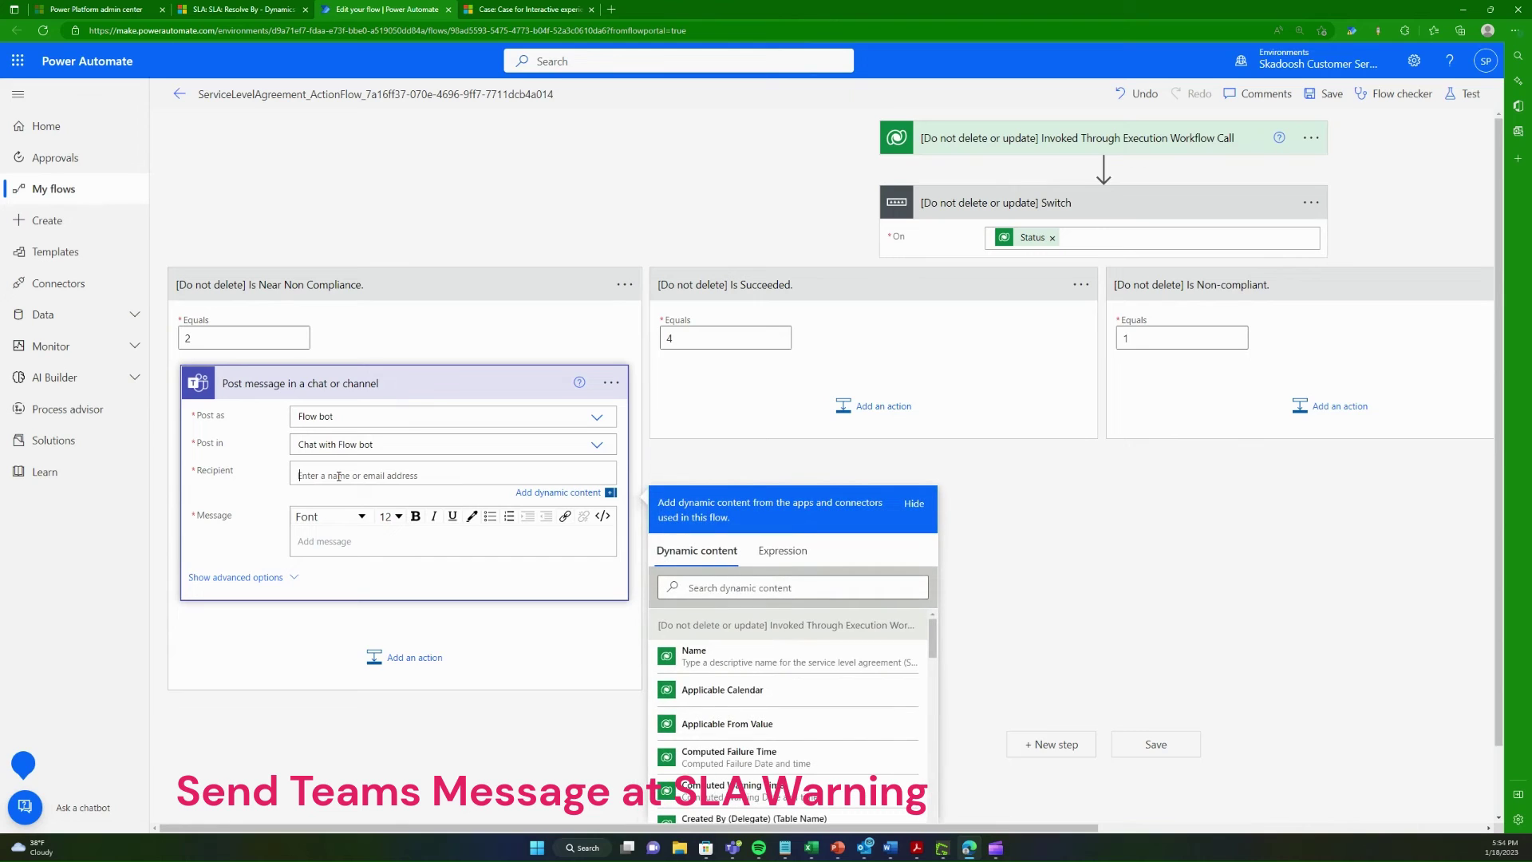
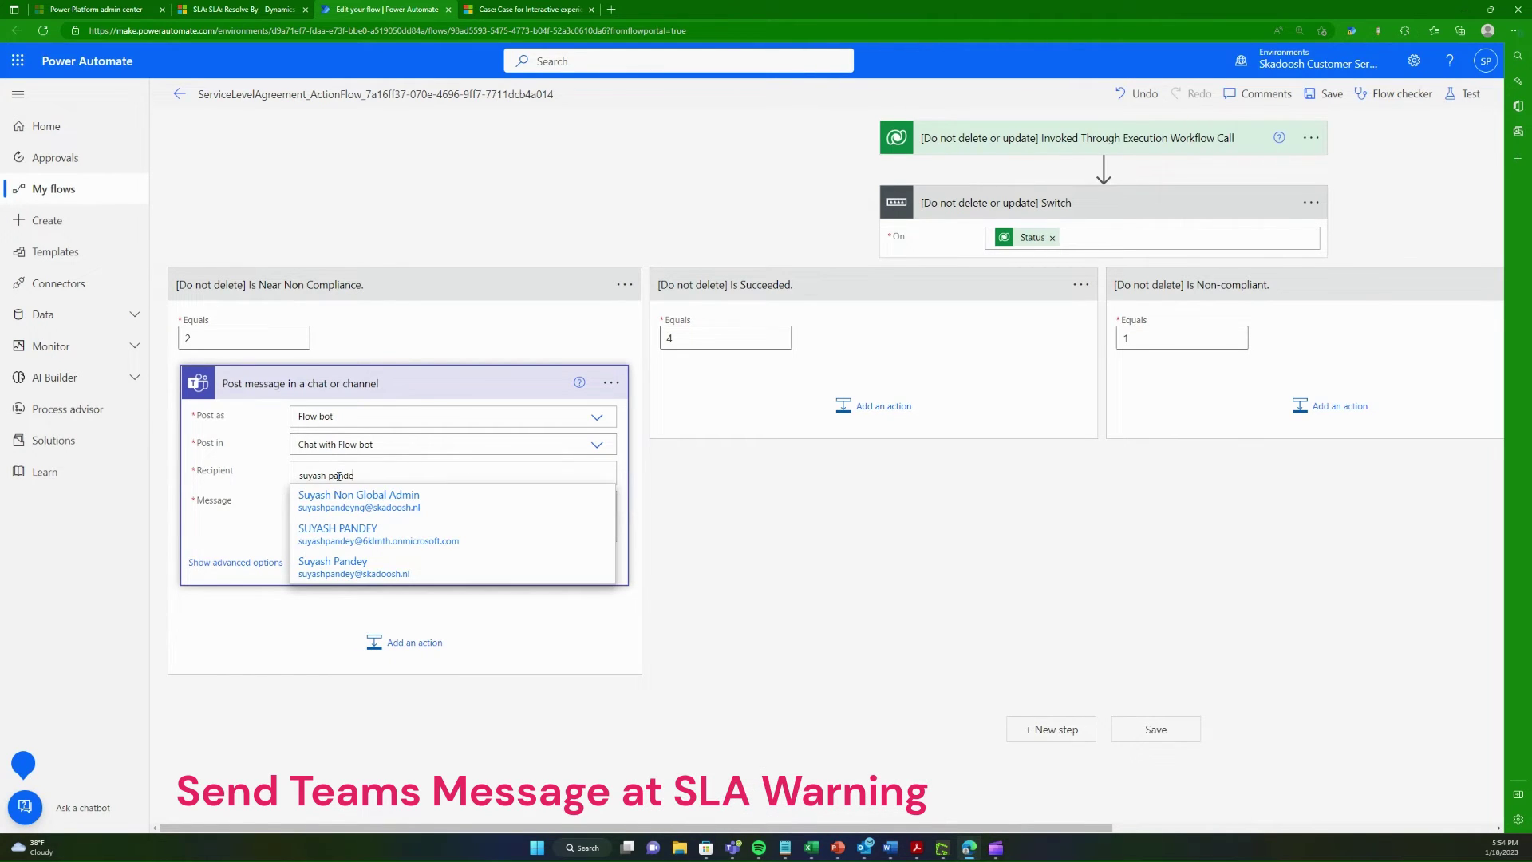
left_click(378, 579)
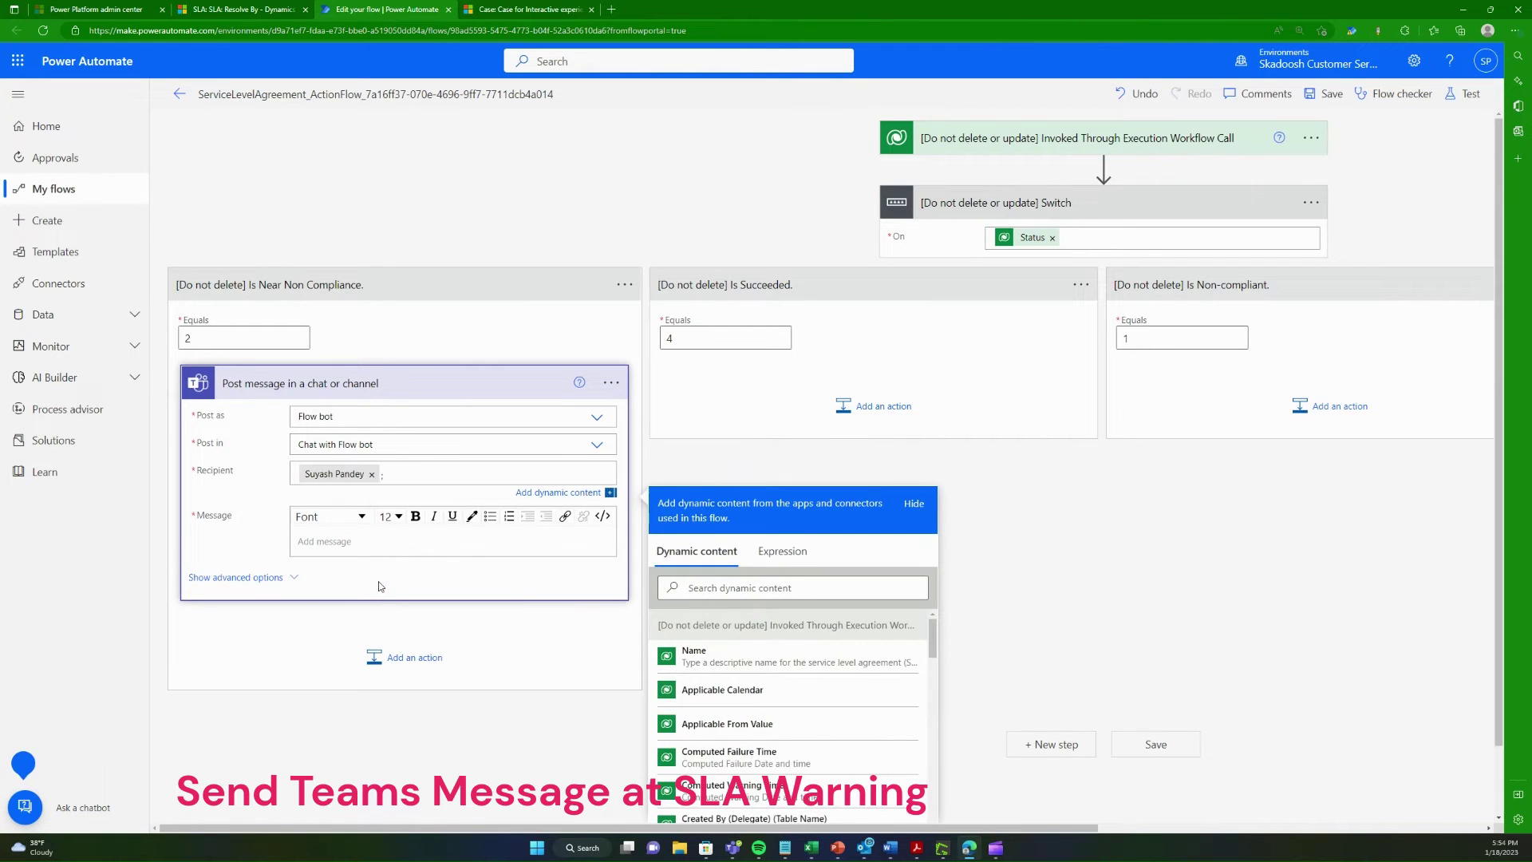
Step: Write the message 'Hello User,' with a new line warning the case is reaching non-compliance and to resolve it
left_click(365, 536)
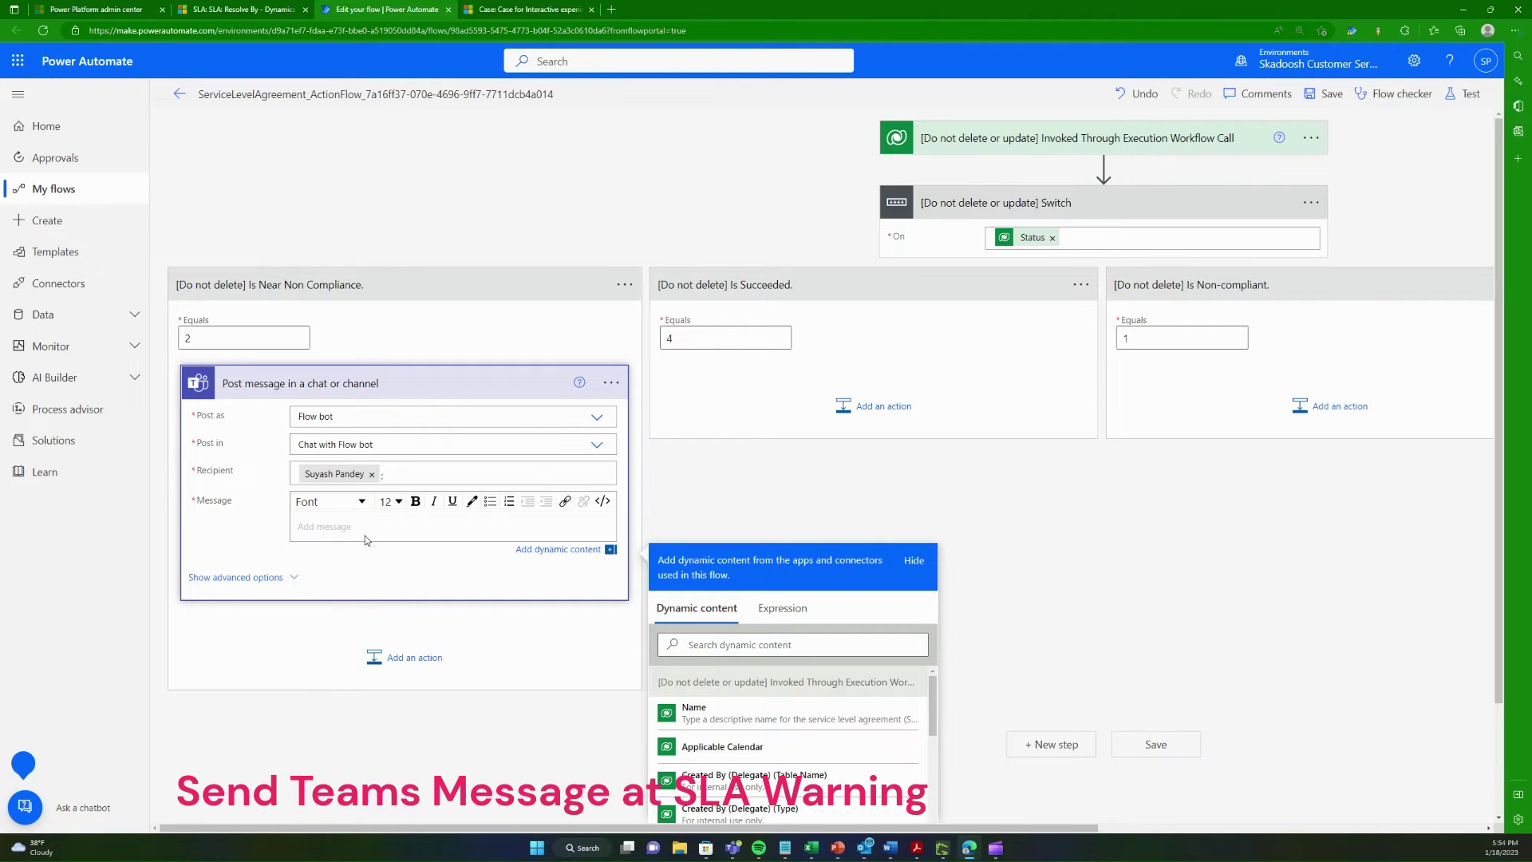
type("Hello User,")
key("Return")
type("You ")
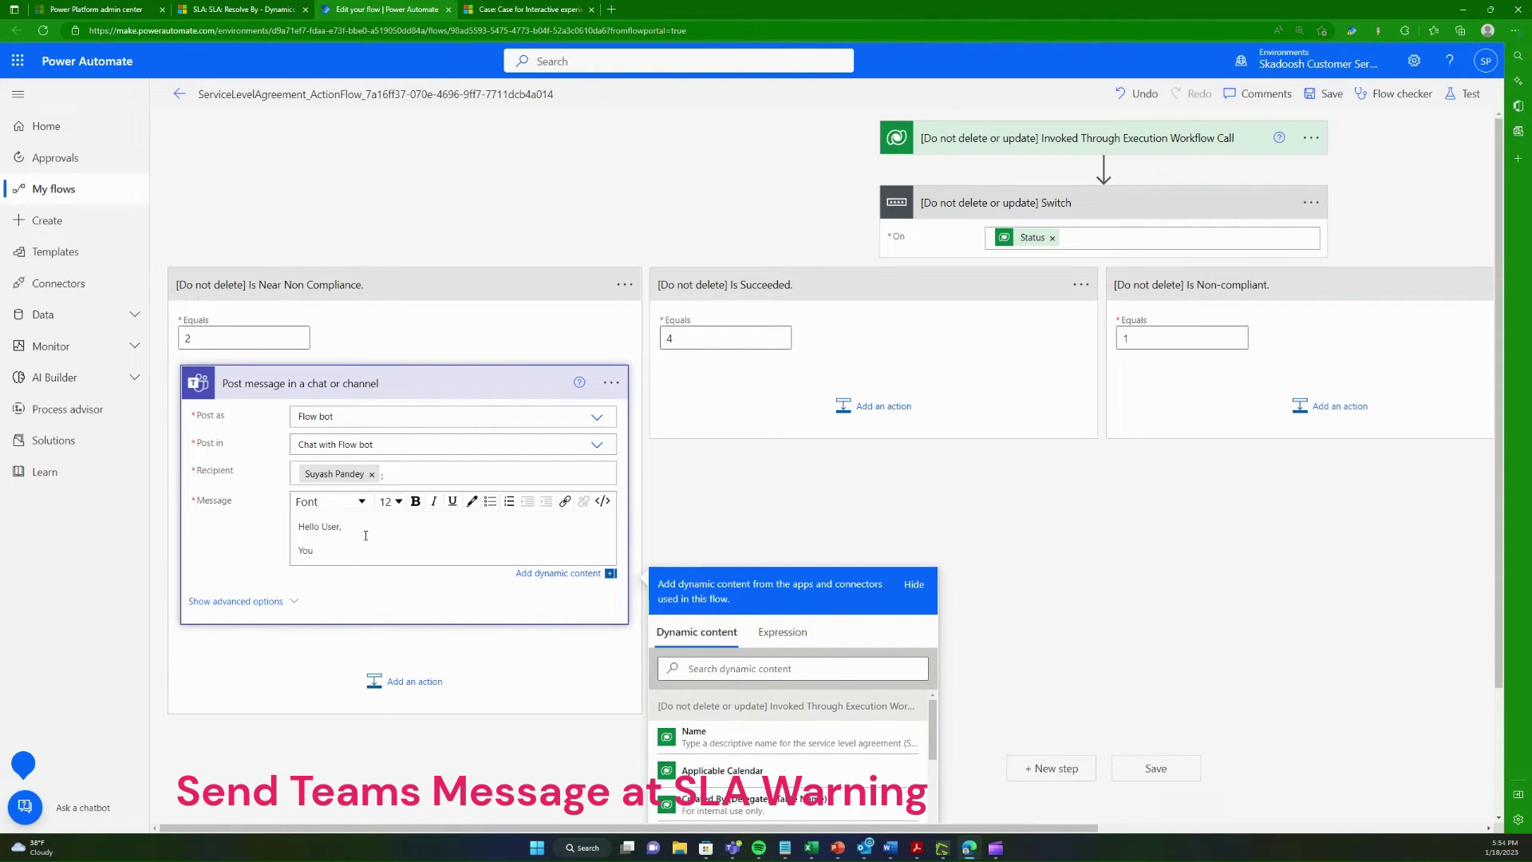
type(" Case ")
type("is reaching n")
type("or")
type("n com")
type("ia")
type("nce ")
type(". Pleas")
type("e pay attent")
type("ion to the case")
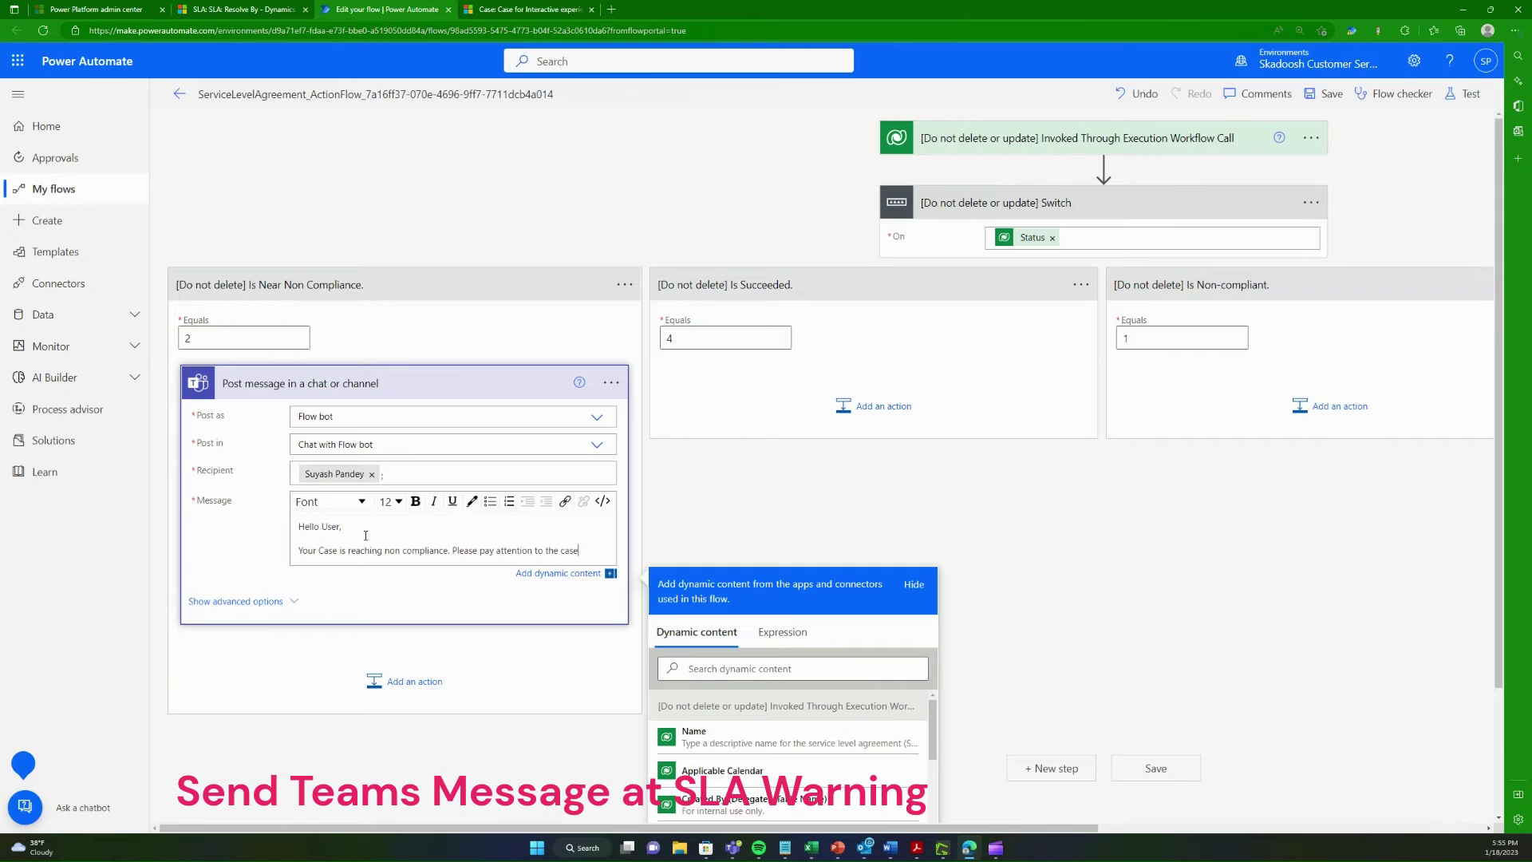
type(" and resolve t")
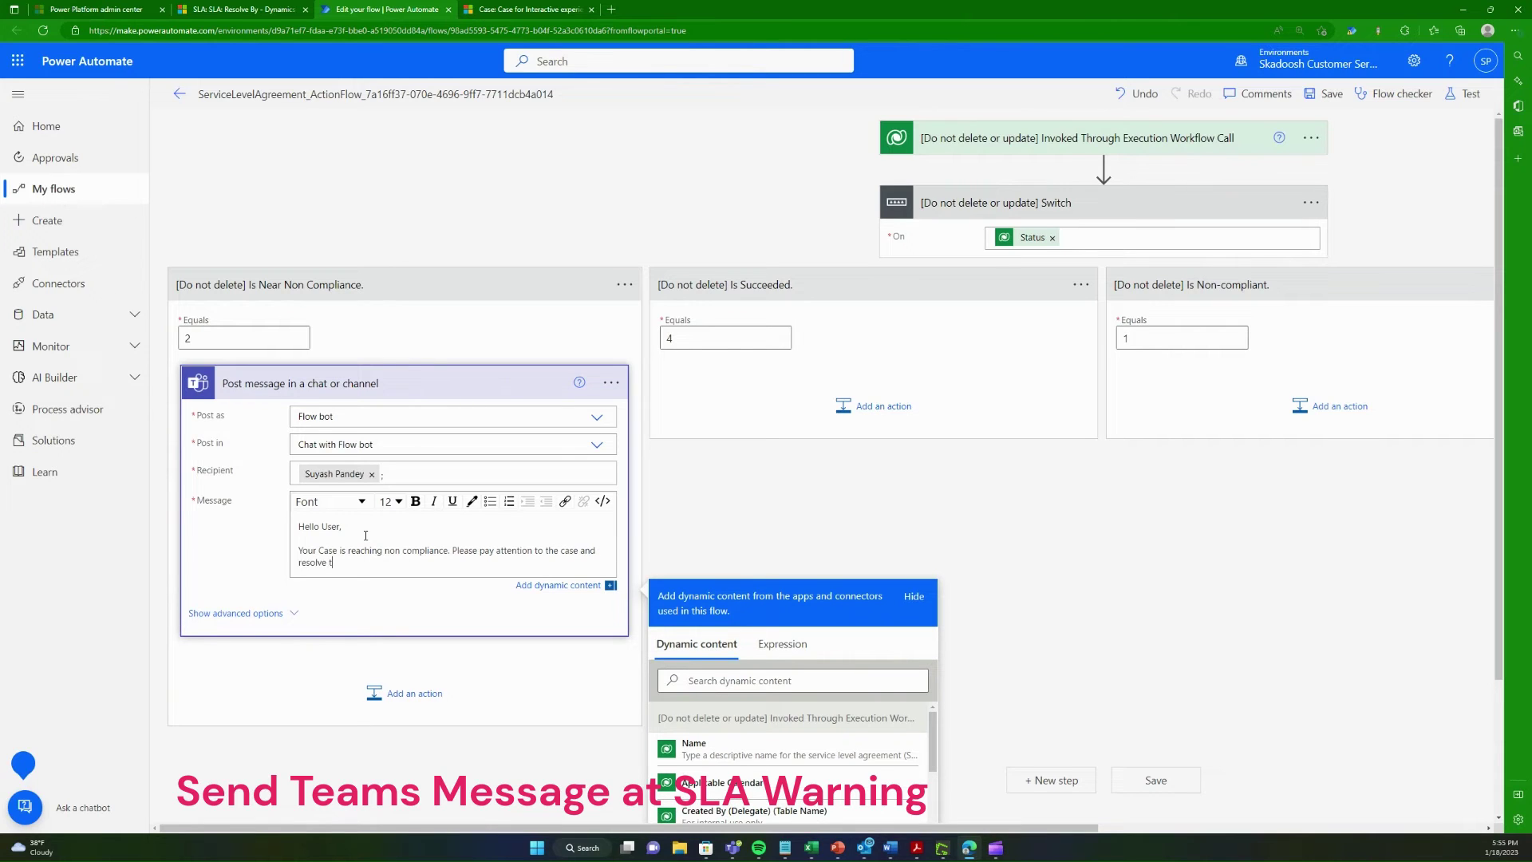
type("it ssap.")
Step: Try copying the warning Teams action and pasting it into the Non-compliant branch, which fails
left_click(611, 383)
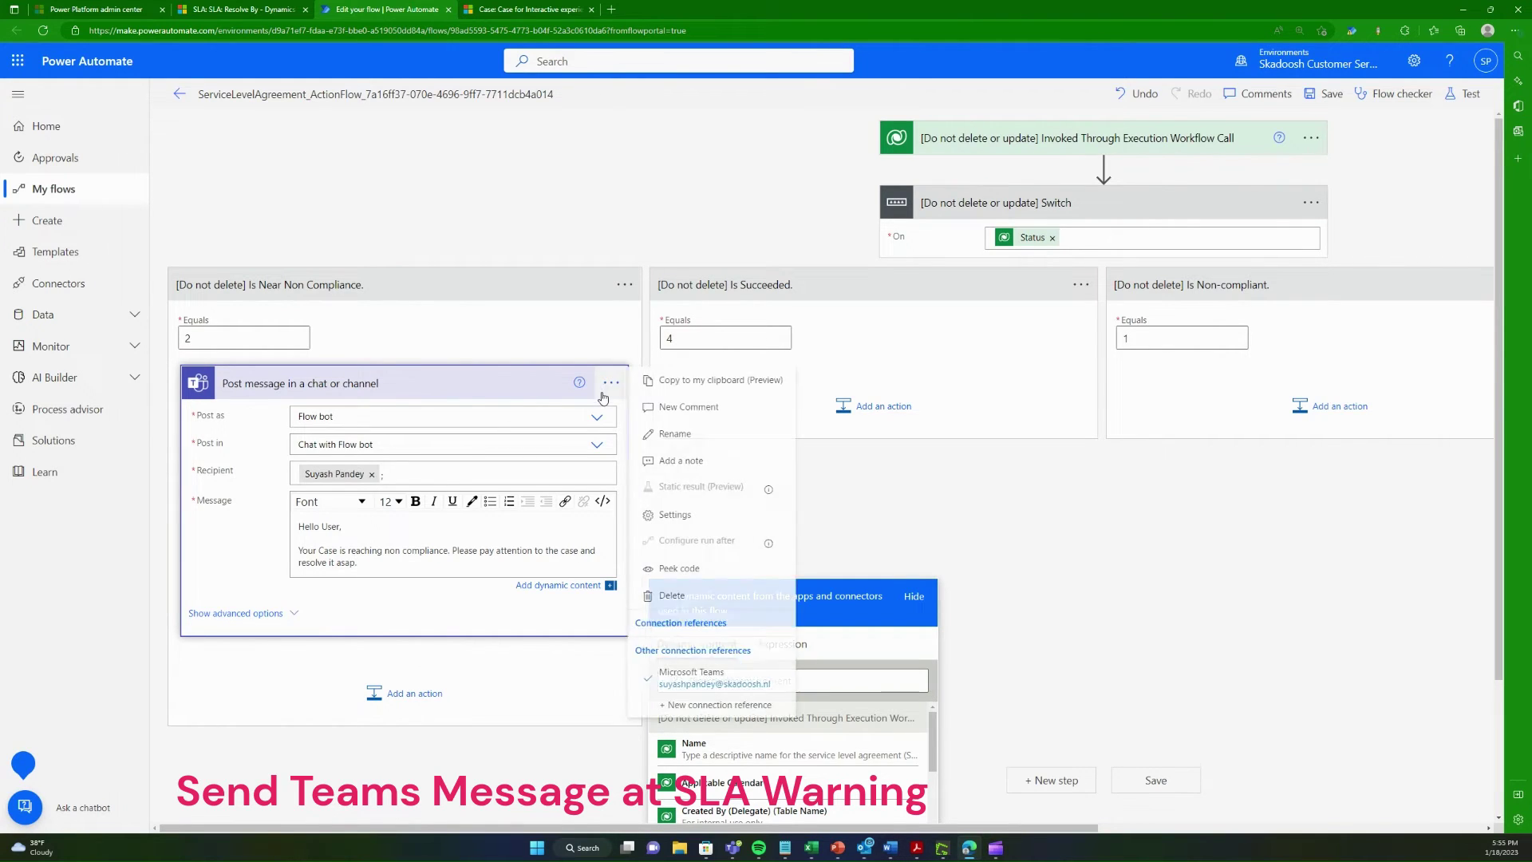
left_click(700, 380)
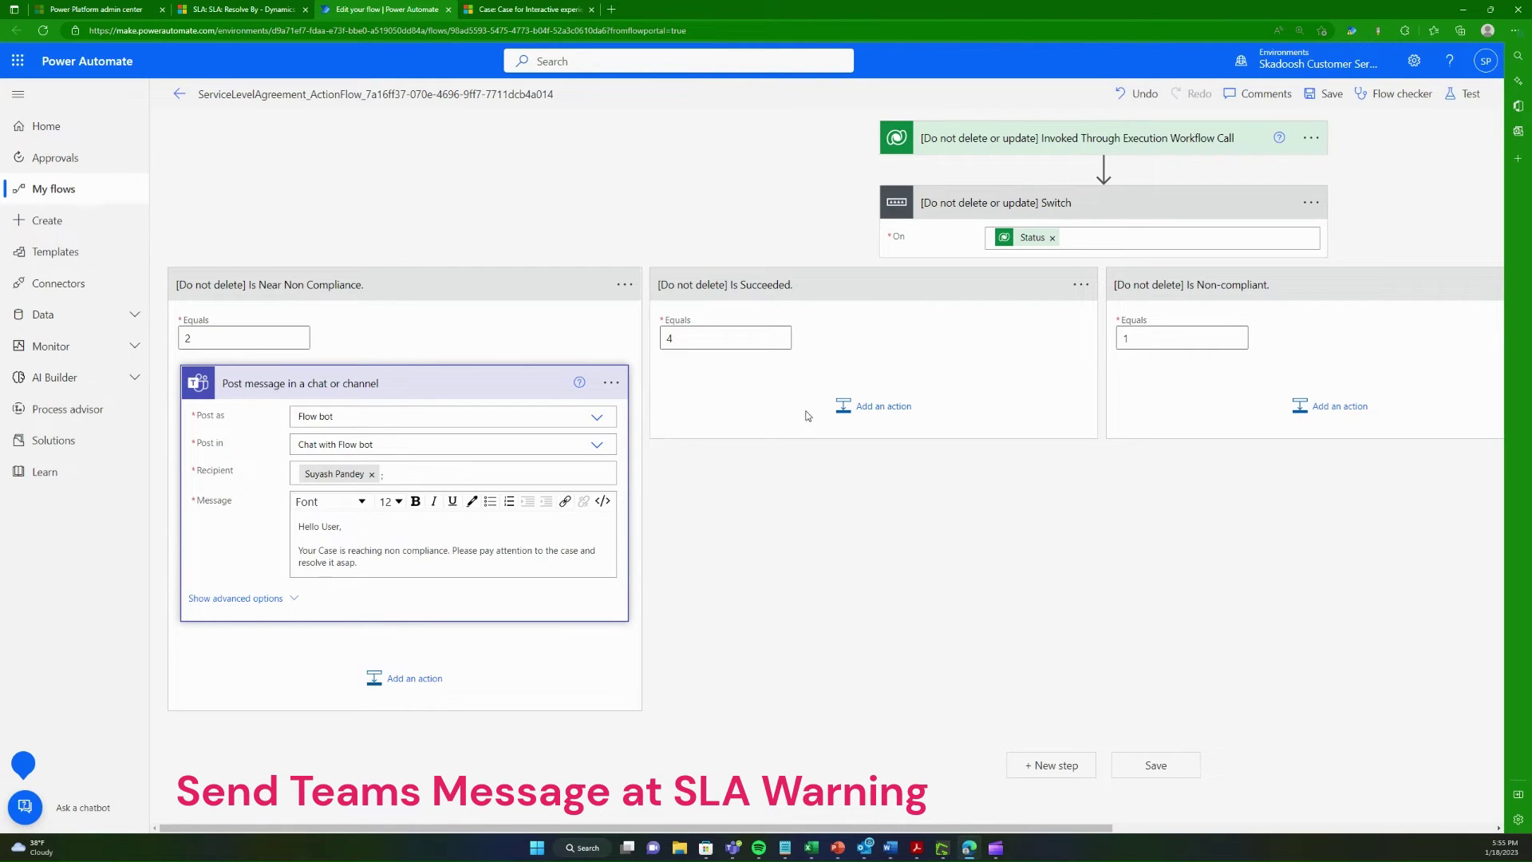
left_click(1333, 406)
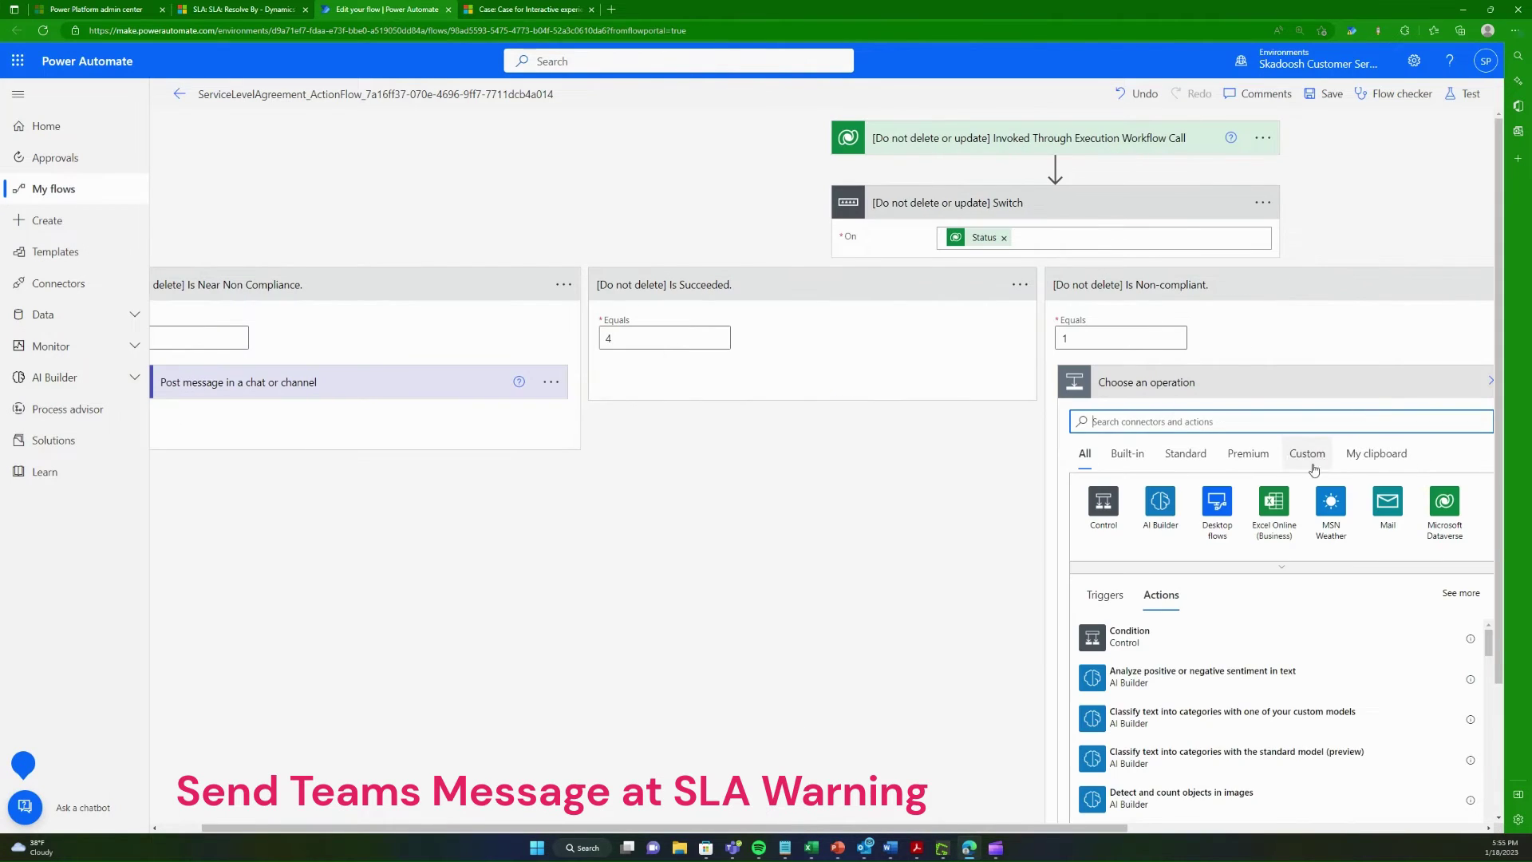
left_click(1384, 455)
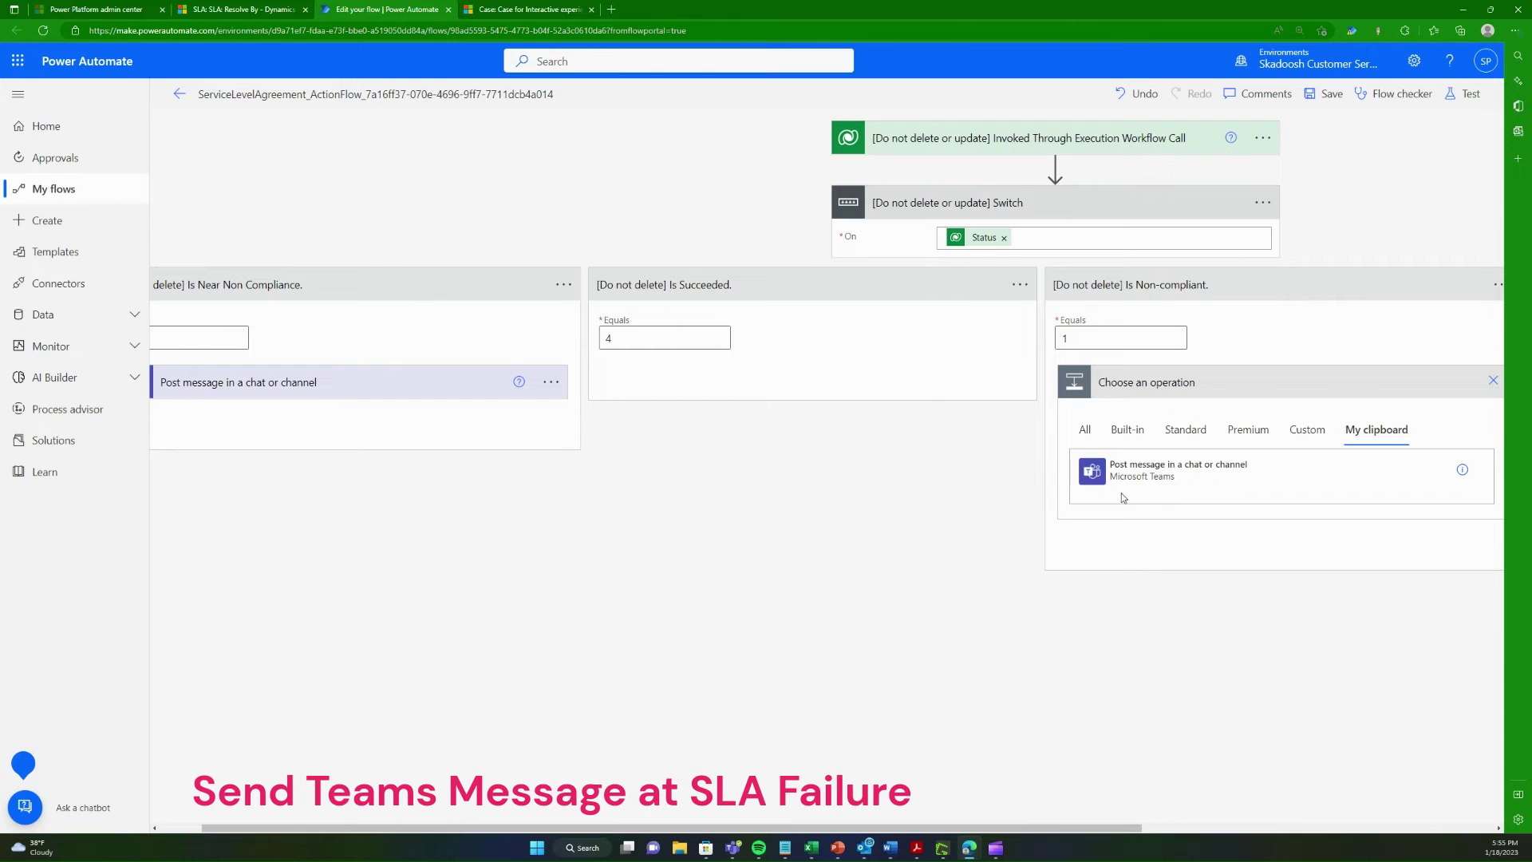
left_click(312, 383)
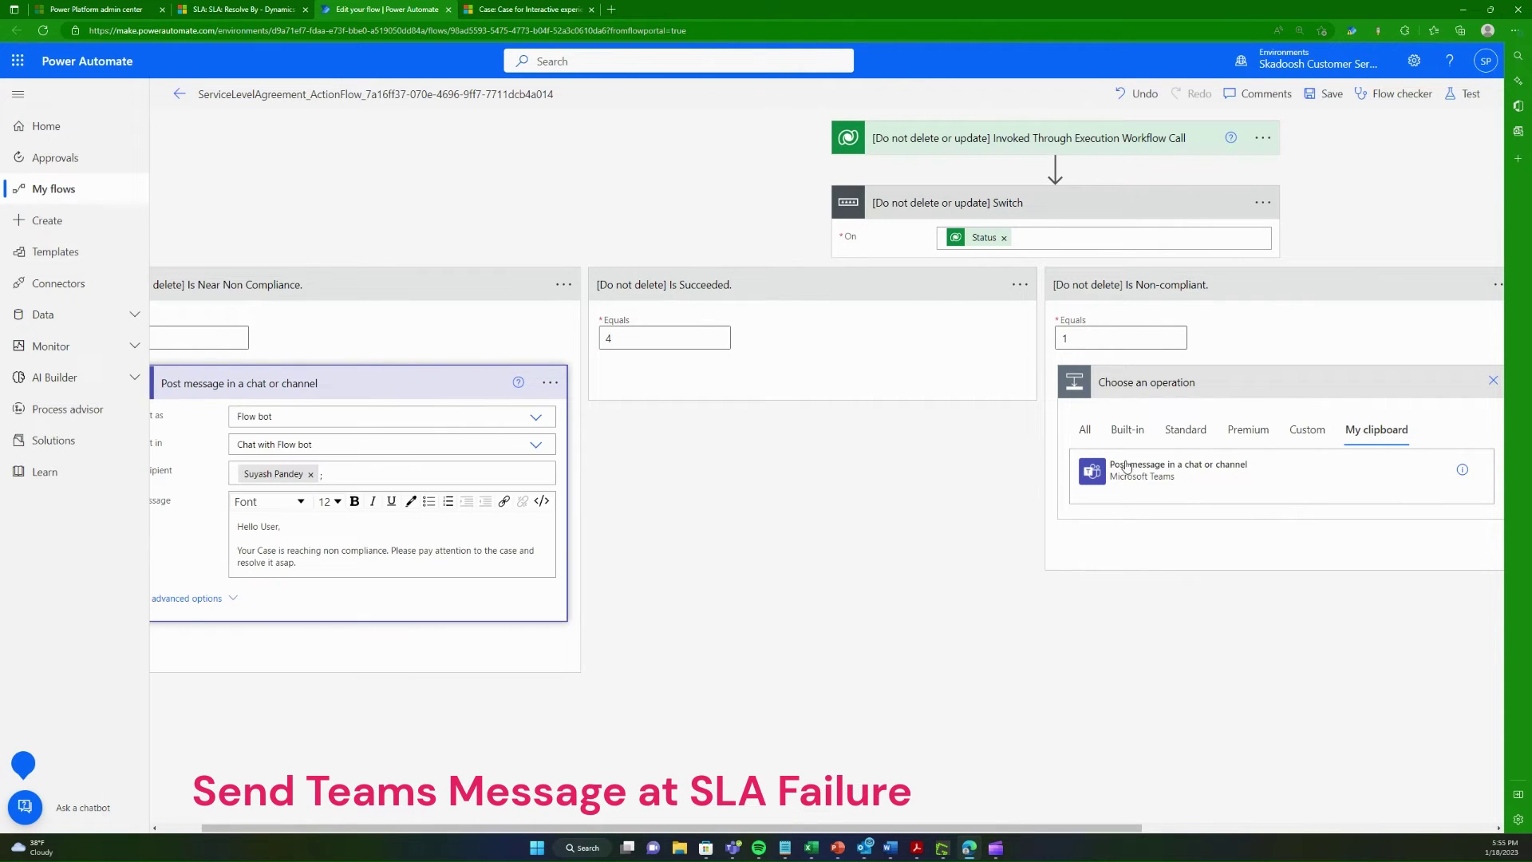
left_click(1146, 467)
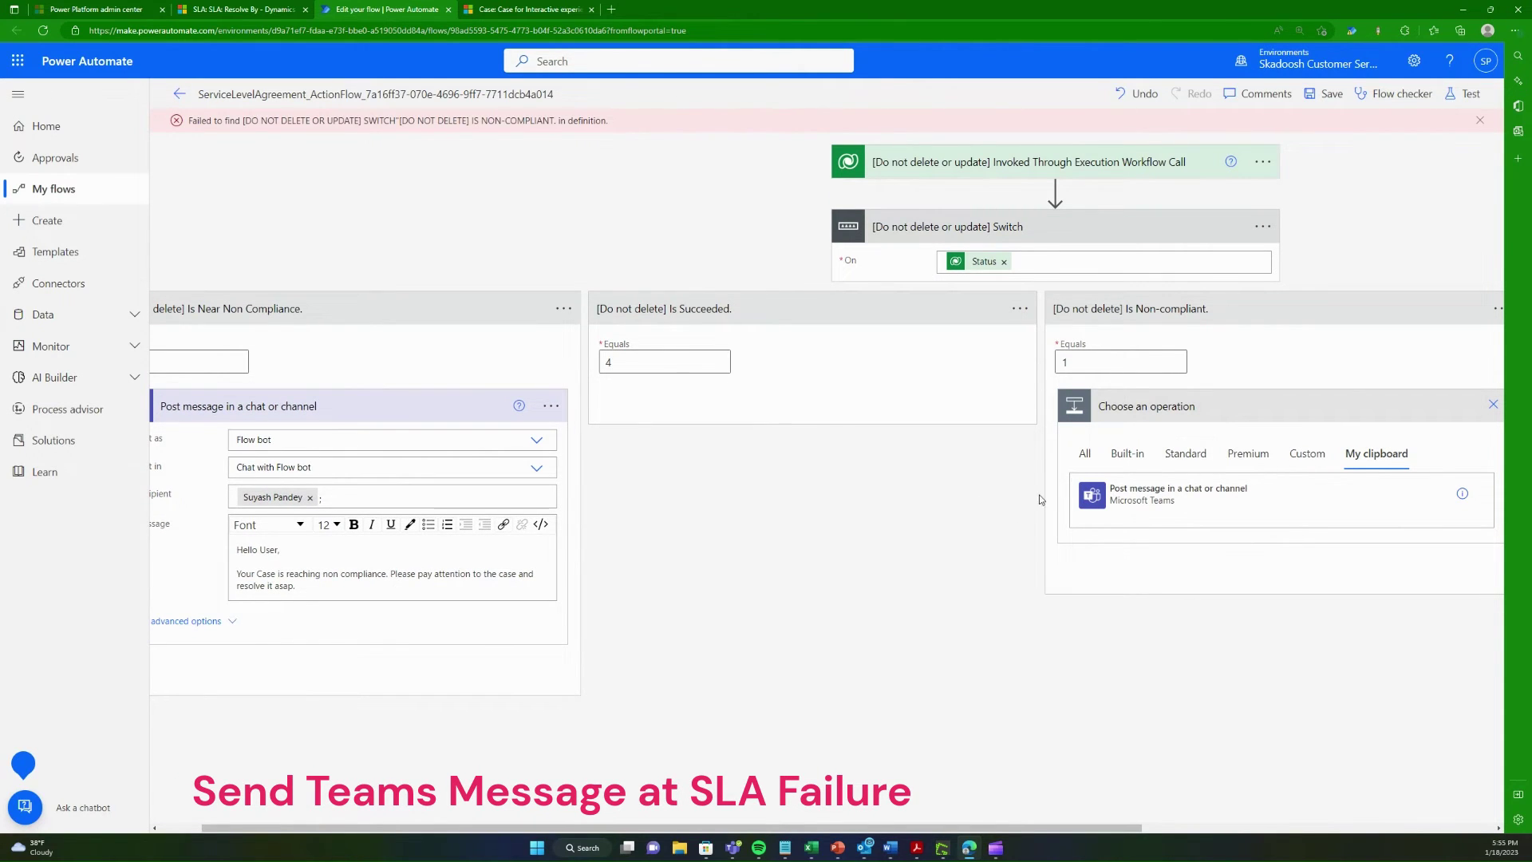
key("ctrl+minus")
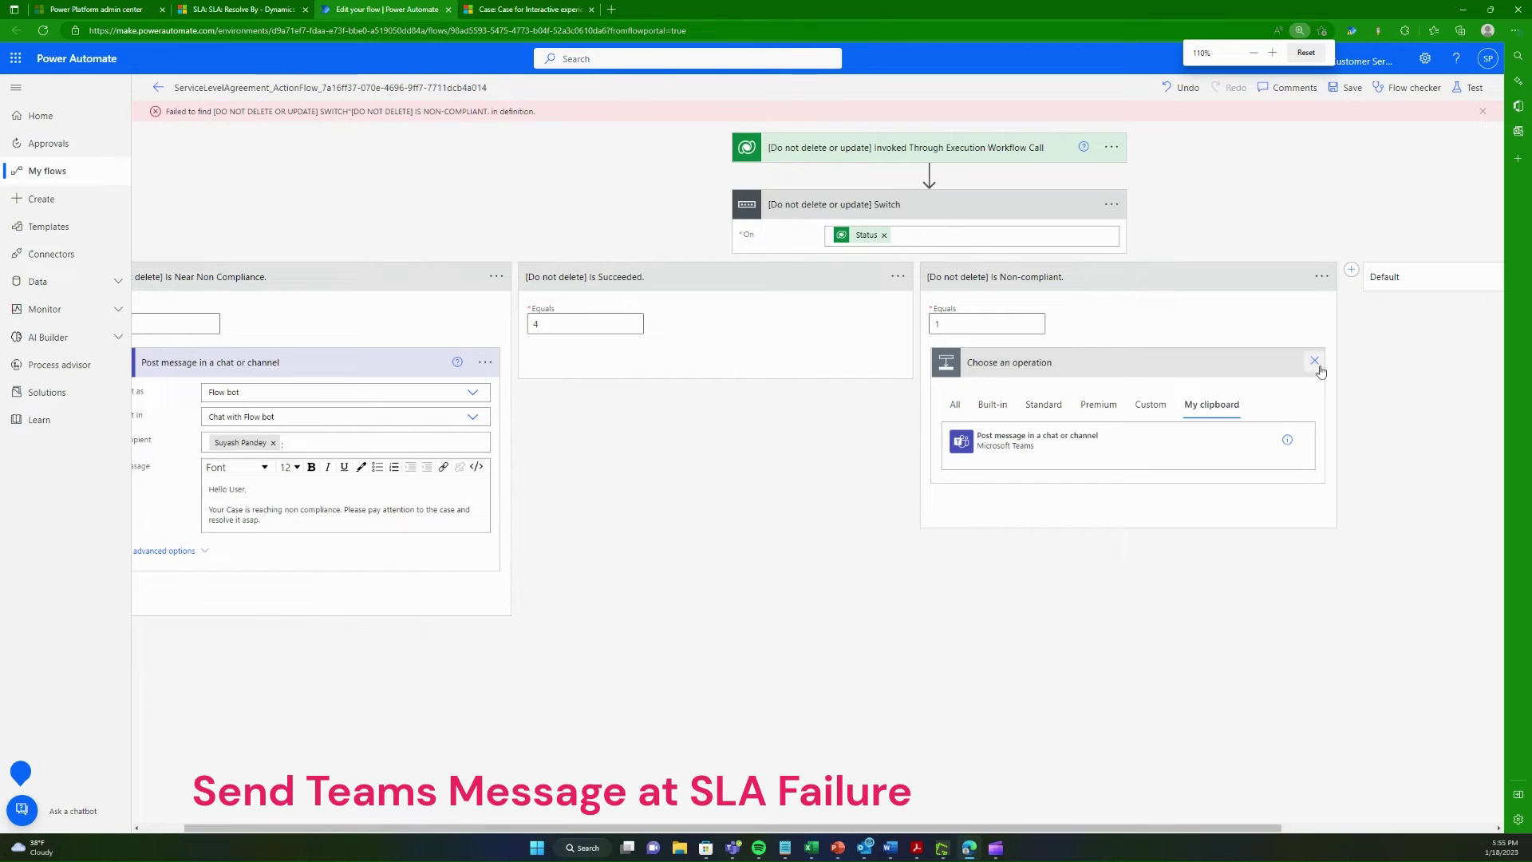
left_click(1317, 363)
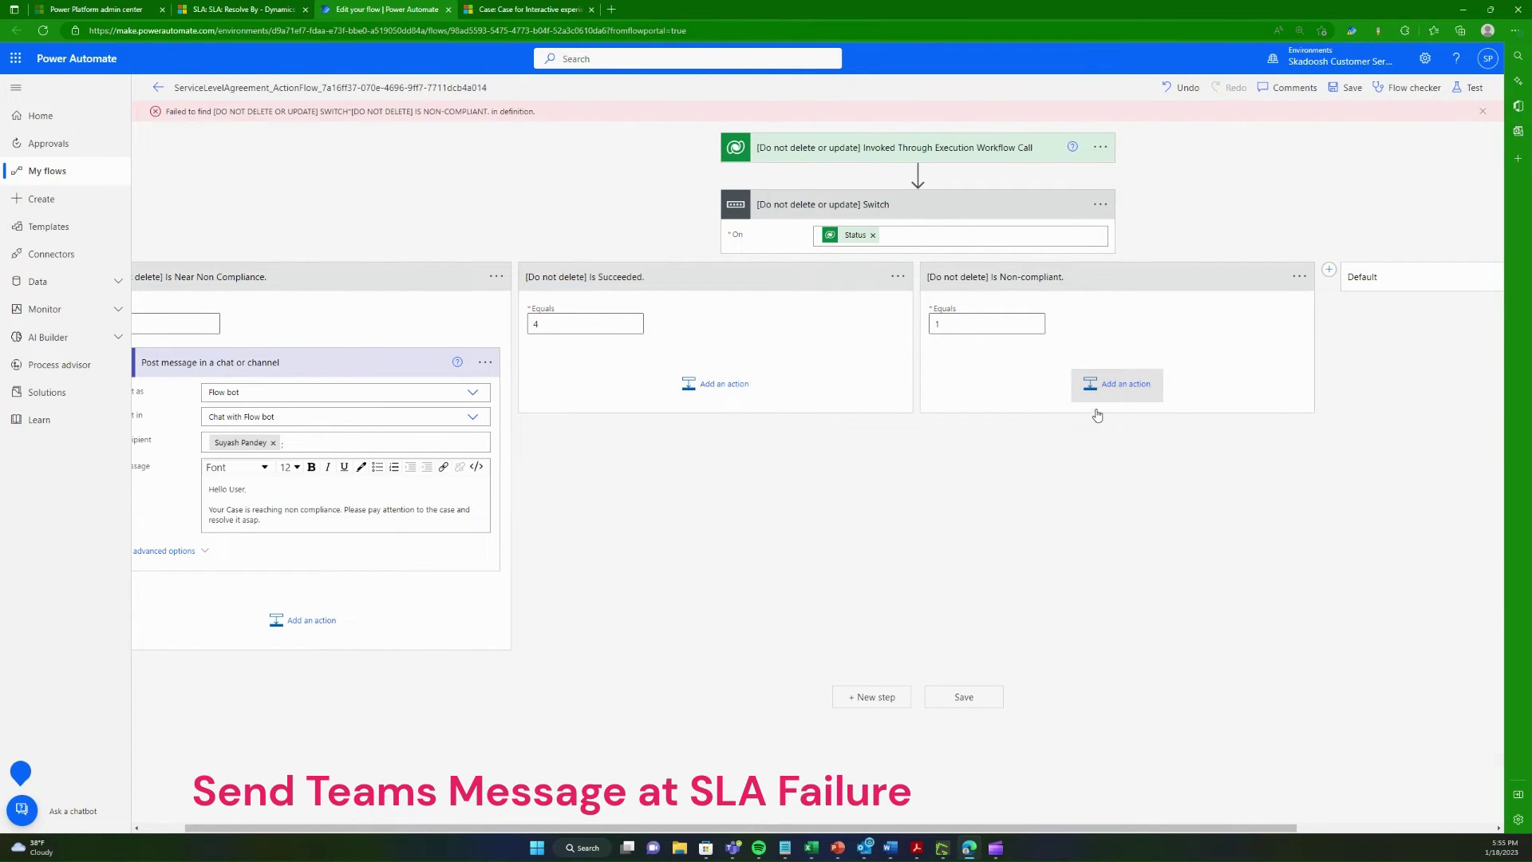
Step: Add a Teams Post message action to the Non-compliant branch, posting in Chat with Flow bot, and begin entering the recipient
left_click(1099, 386)
key("ctrl+plus")
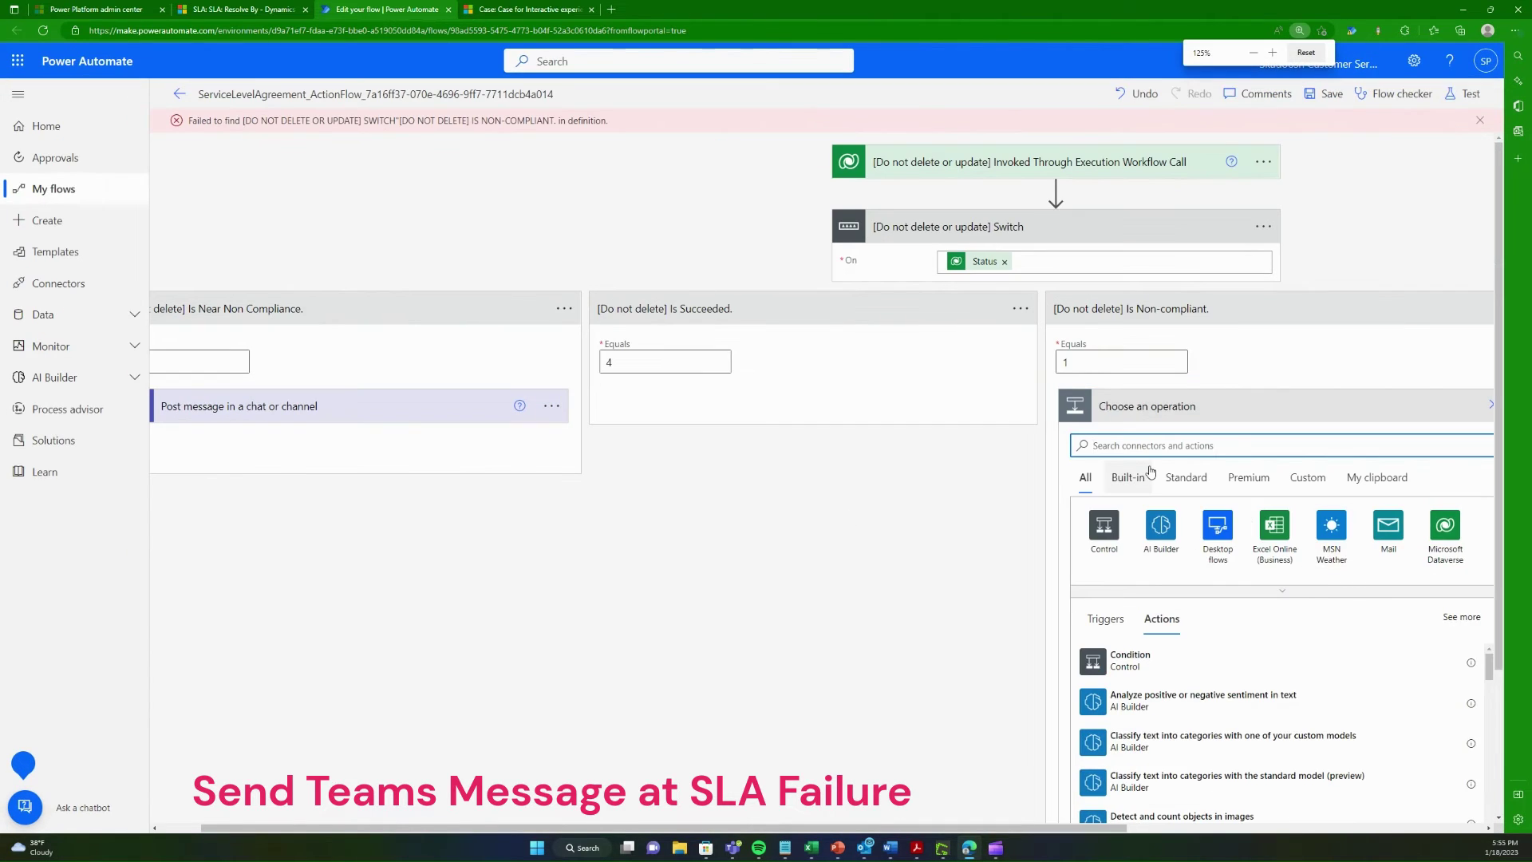
type("message")
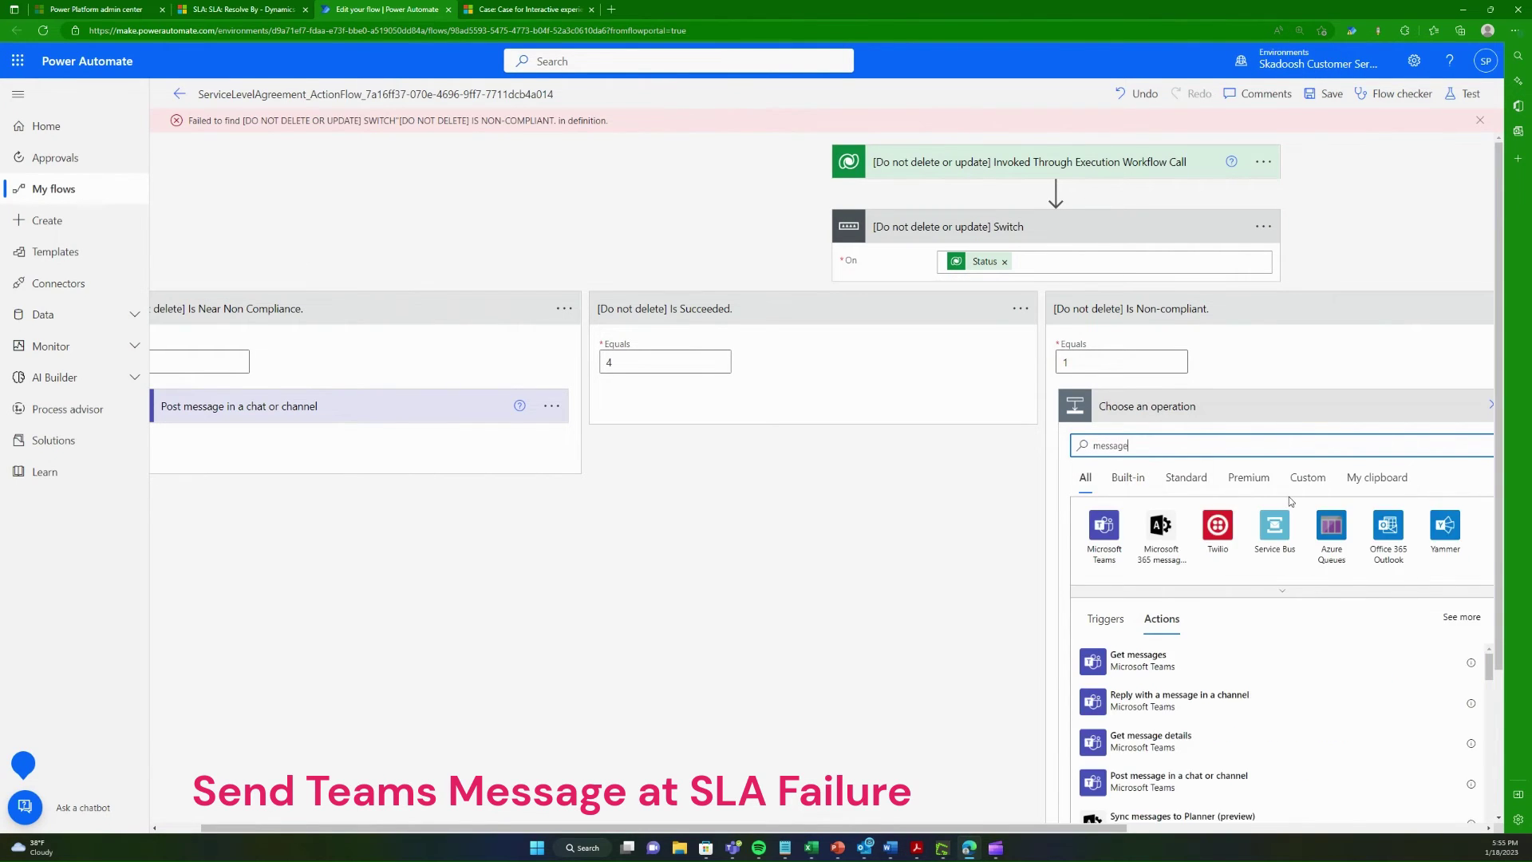
scroll(1290, 497, "down", 1)
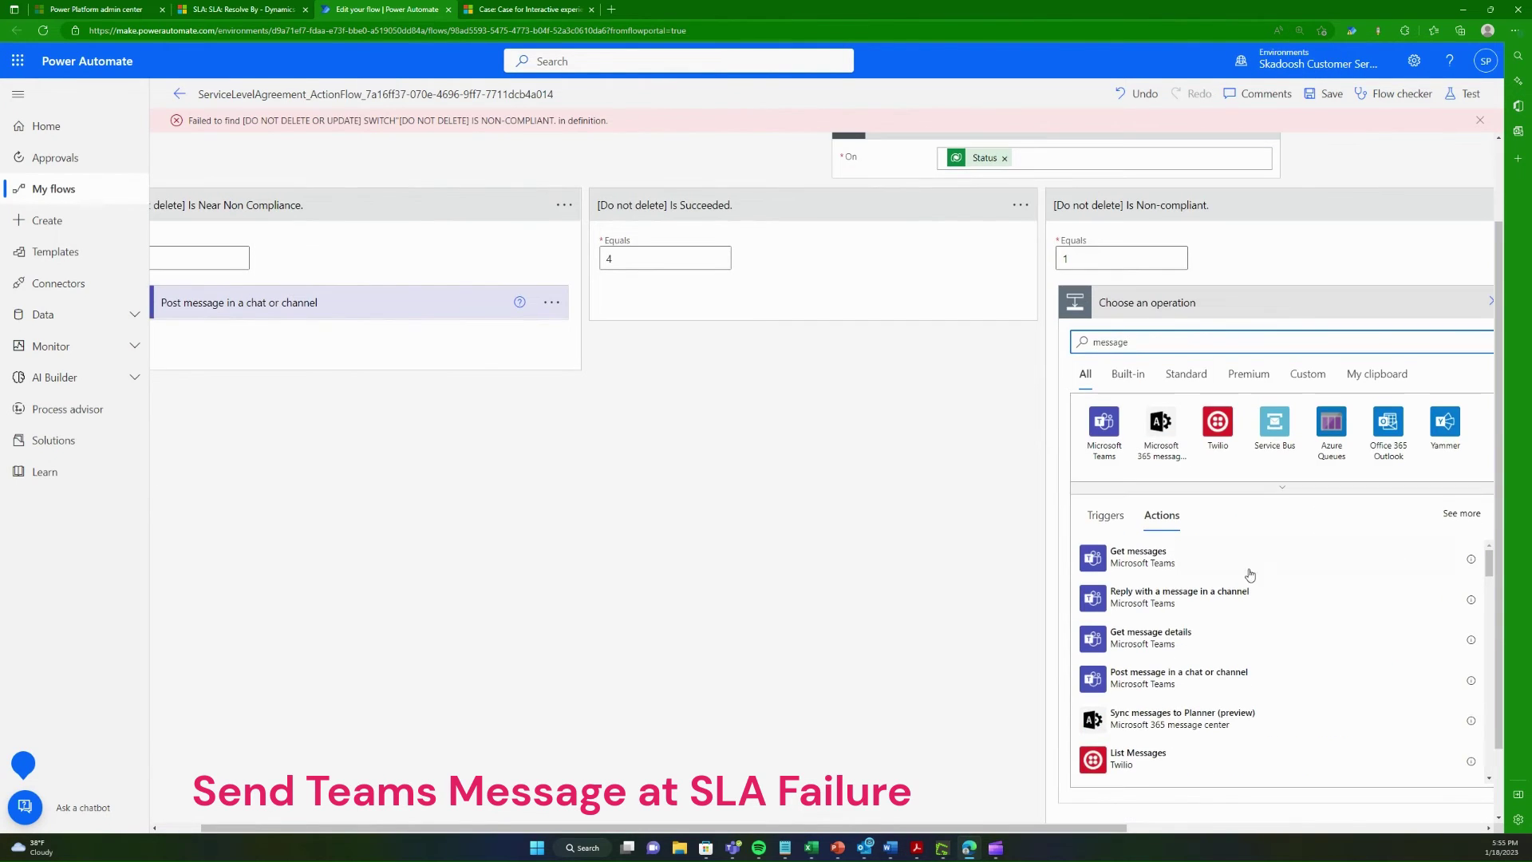
left_click(1208, 678)
left_click(1261, 468)
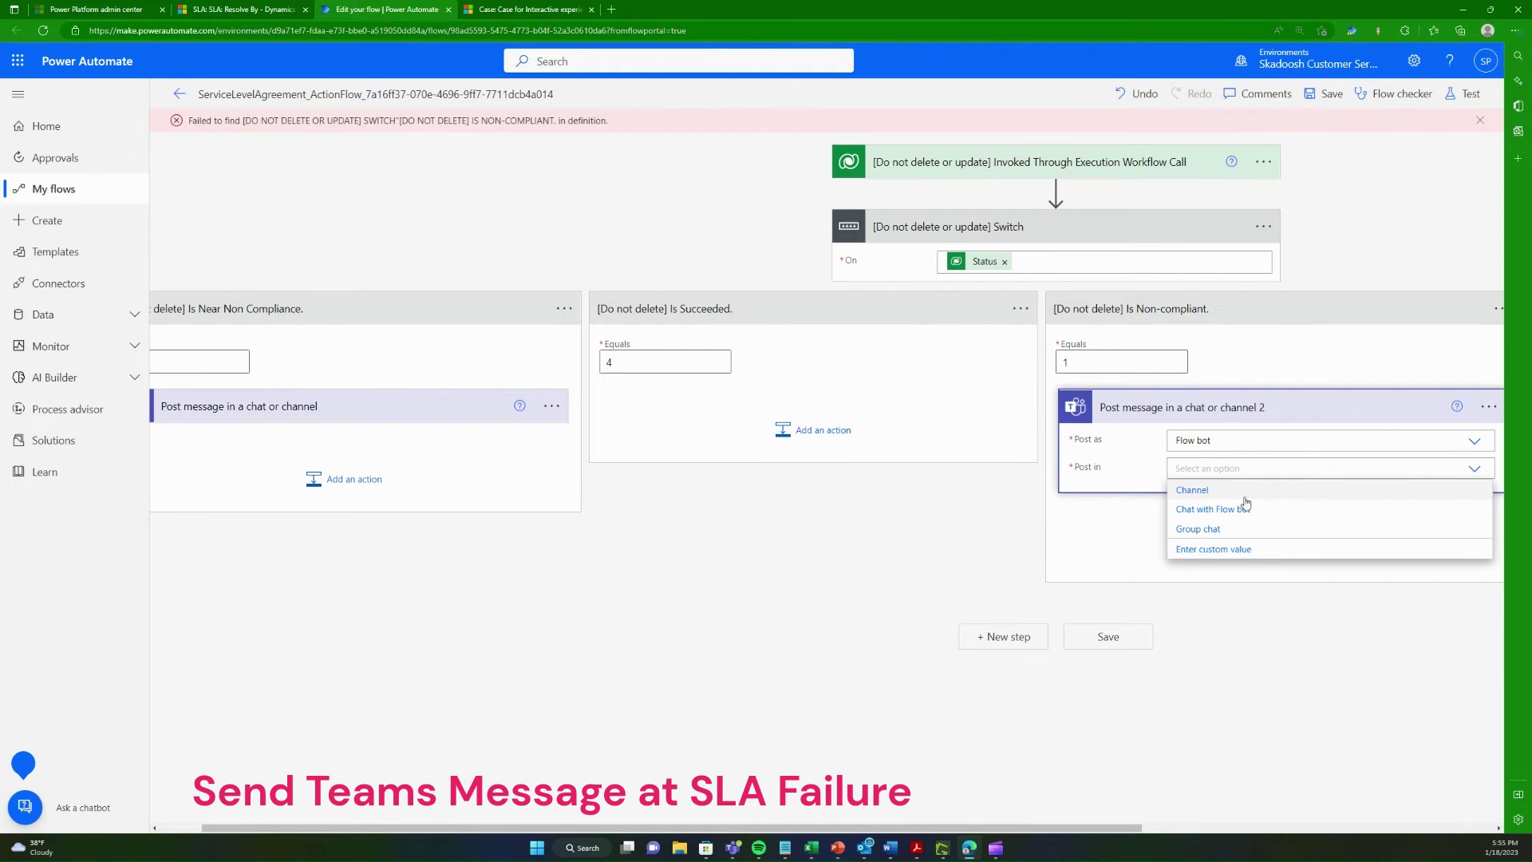
left_click(1231, 512)
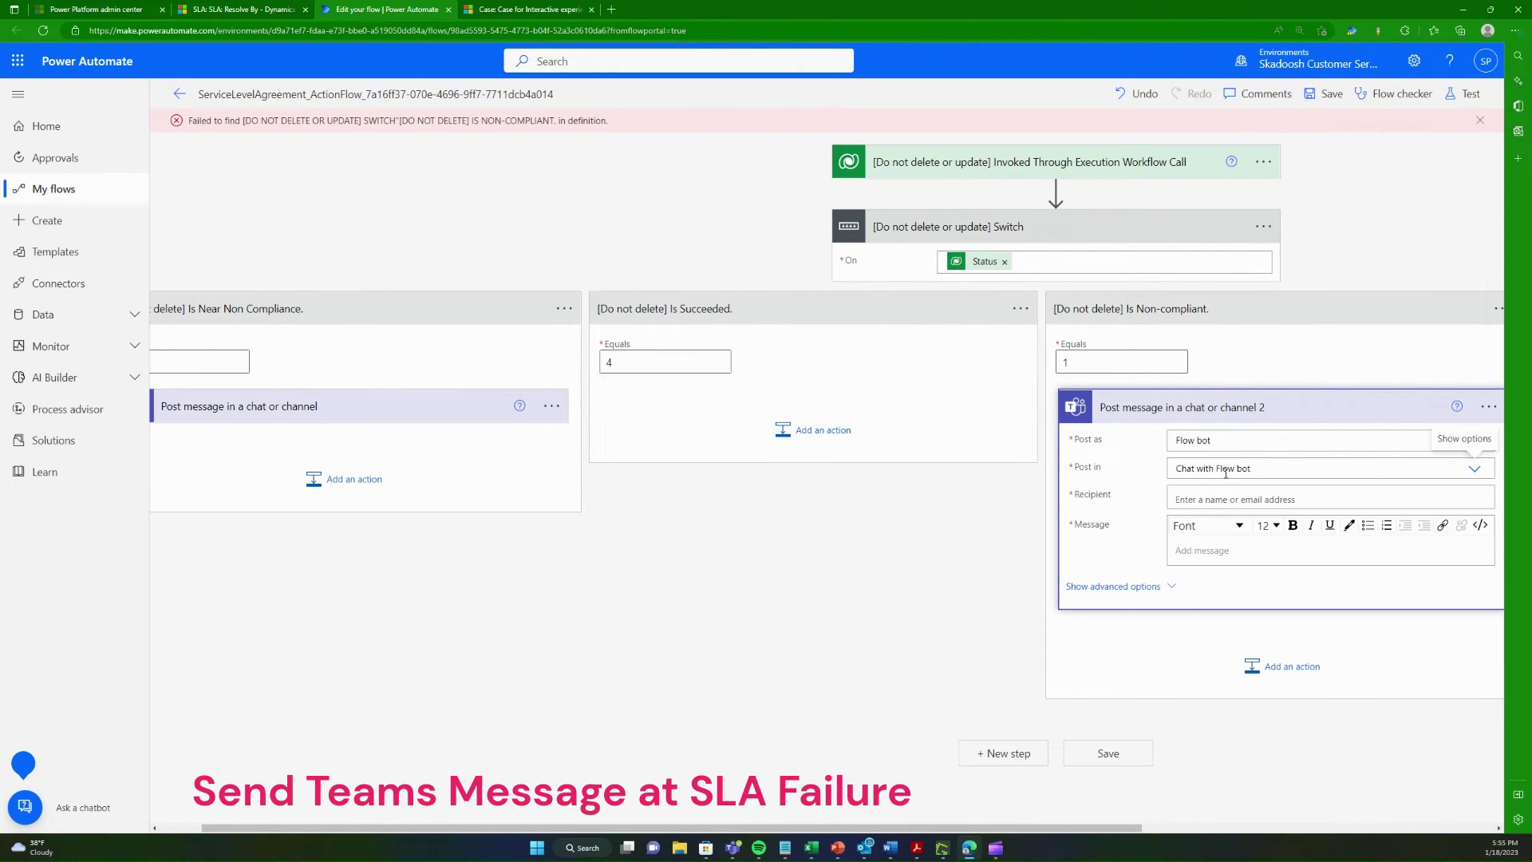
left_click(1219, 497)
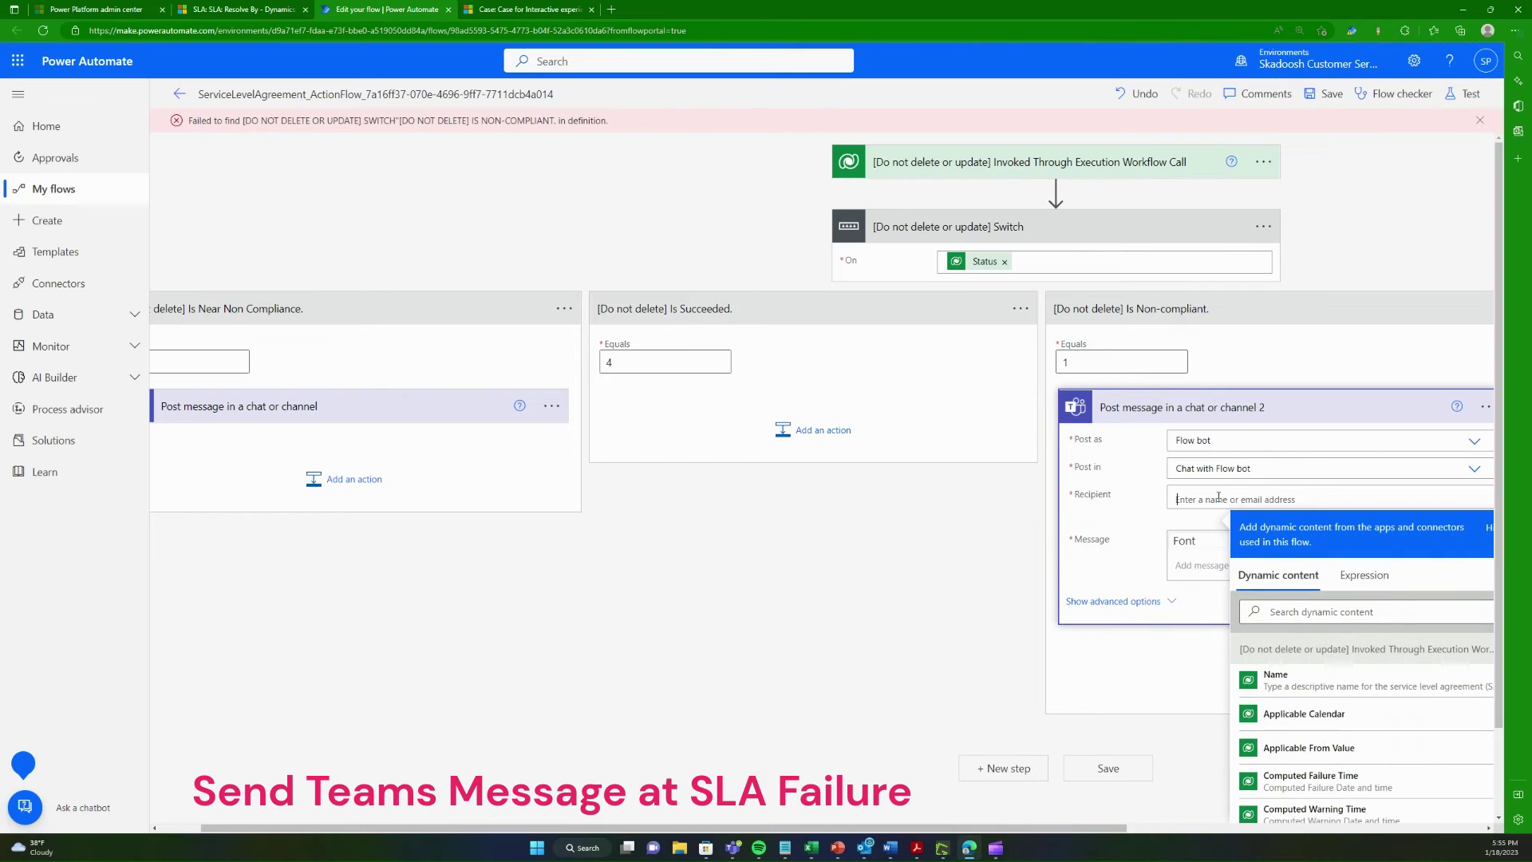
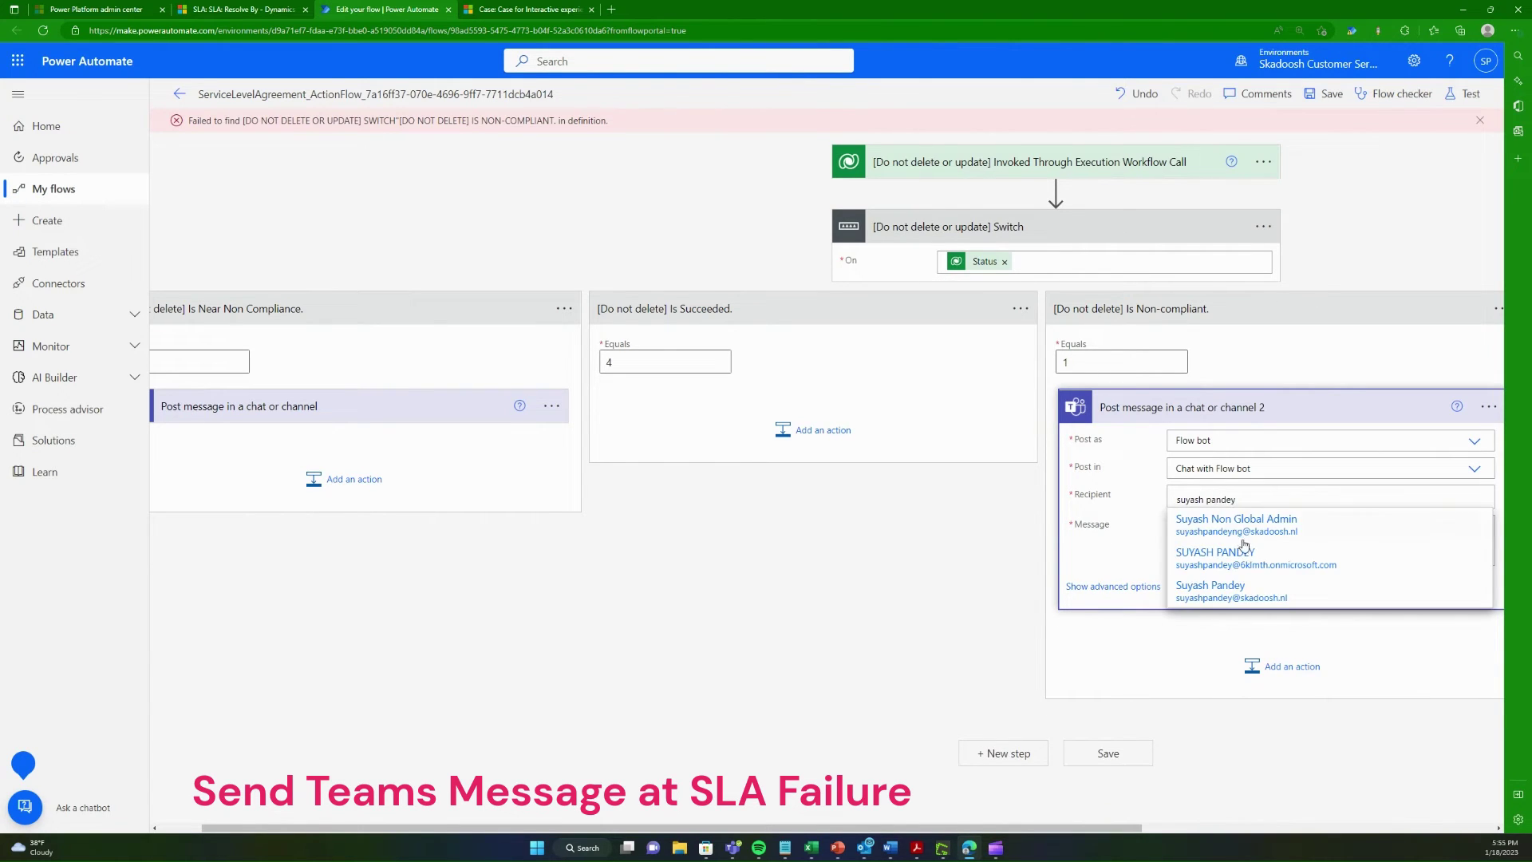
Step: Pick the recipient and write 'Hello' plus a message that the case was flagged as SLA Failure, resolve asap
left_click(1254, 561)
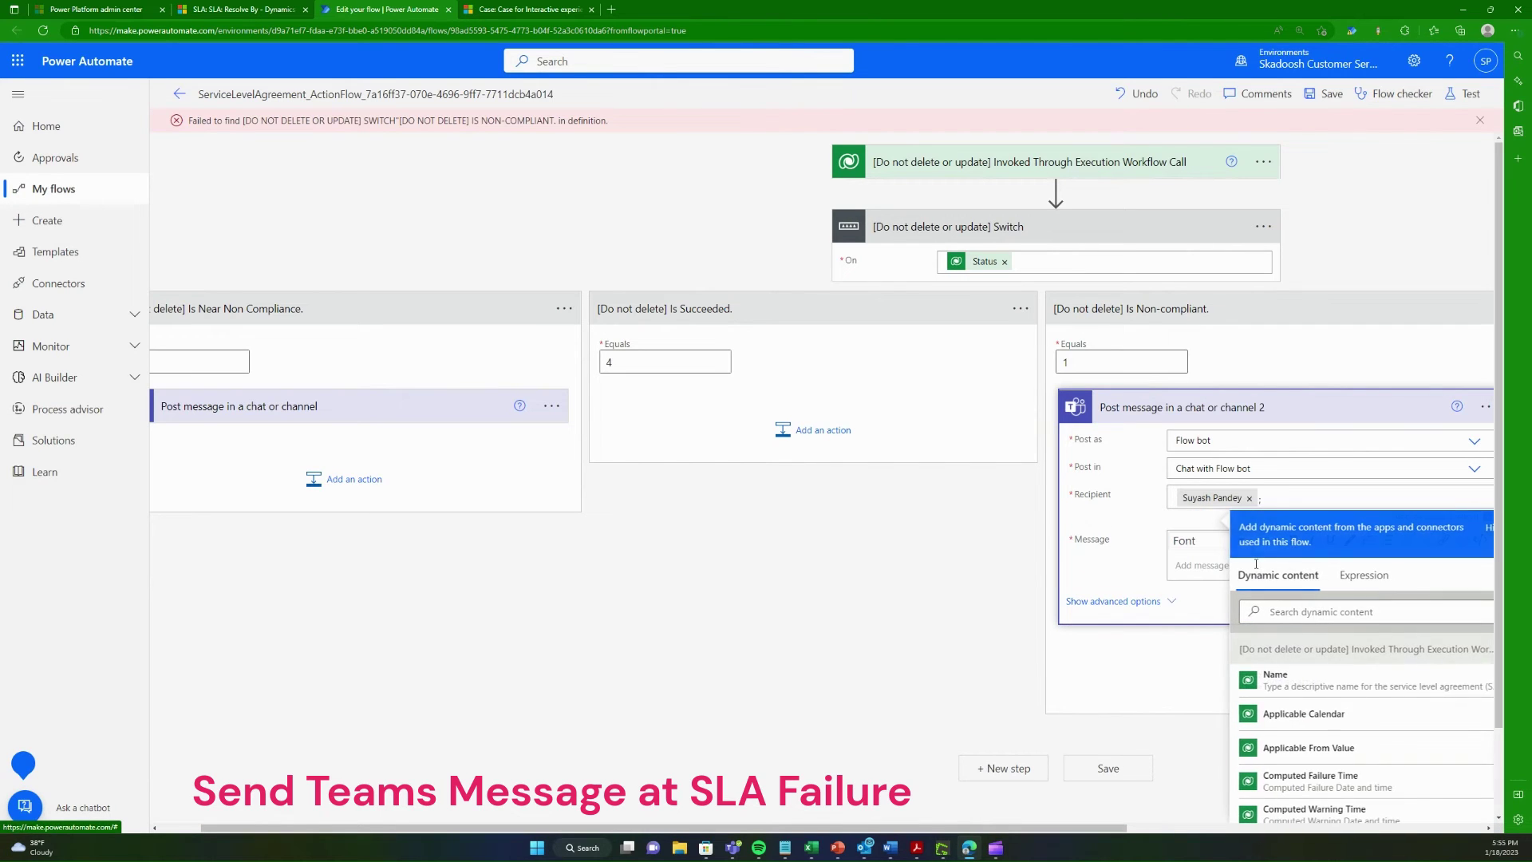
left_click(1199, 556)
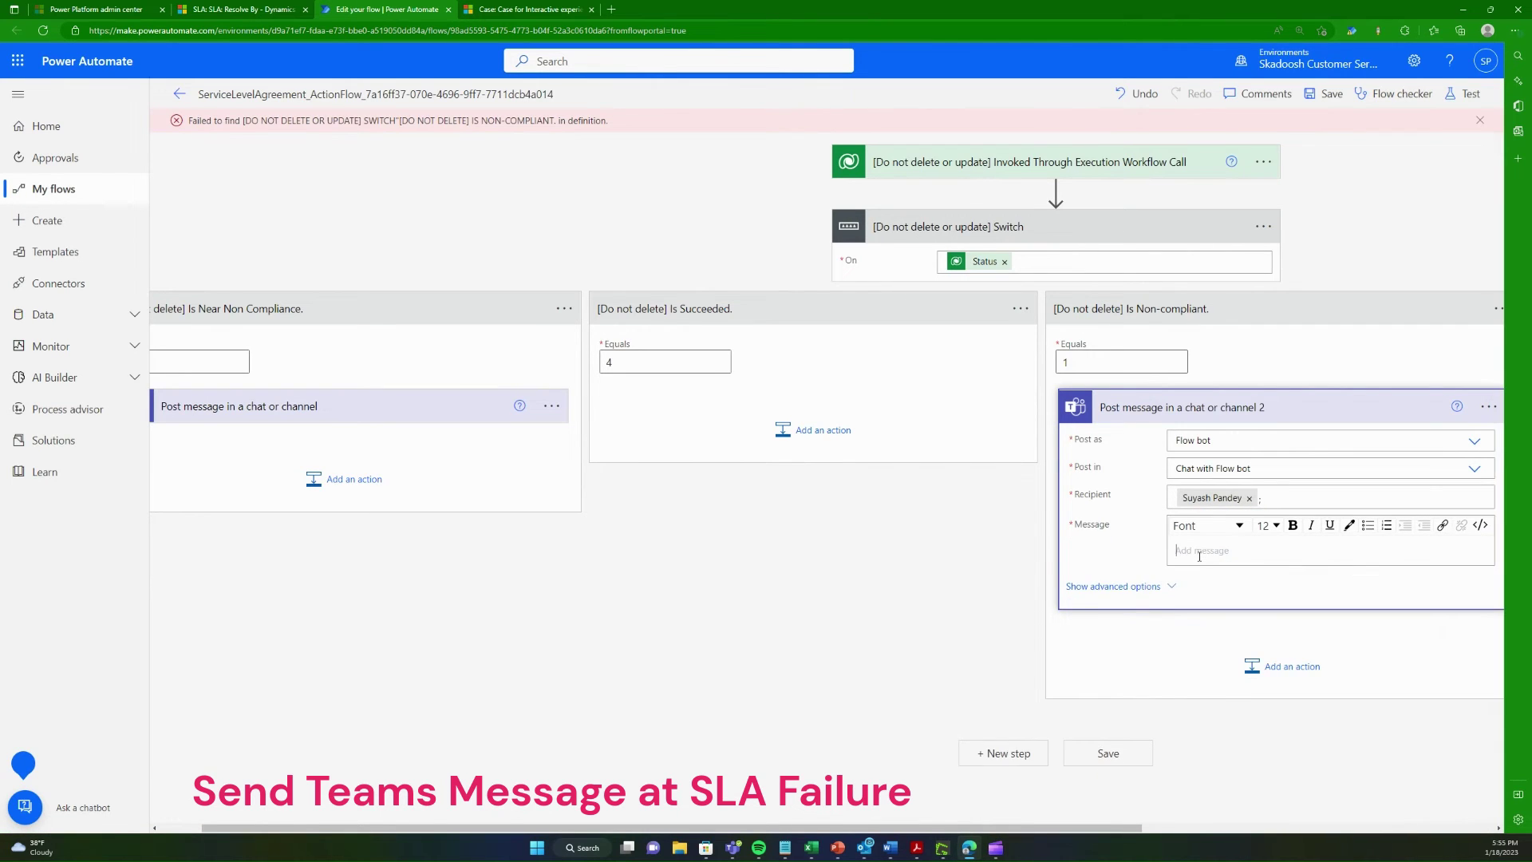
type("Hello")
key("Return")
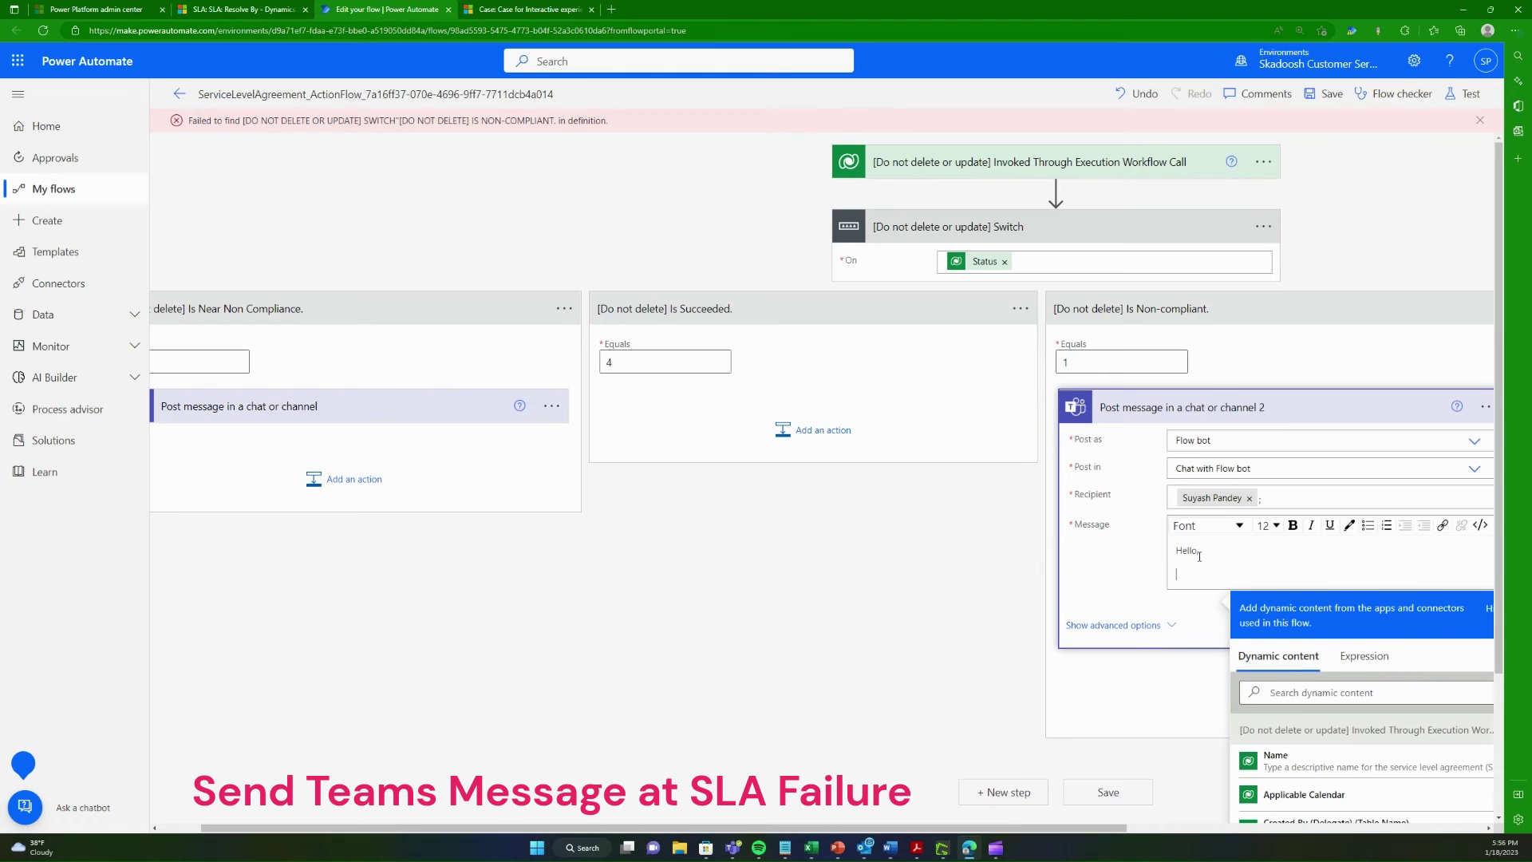
type("You Case has been flagged as SLA Faiulure. Please consider it c")
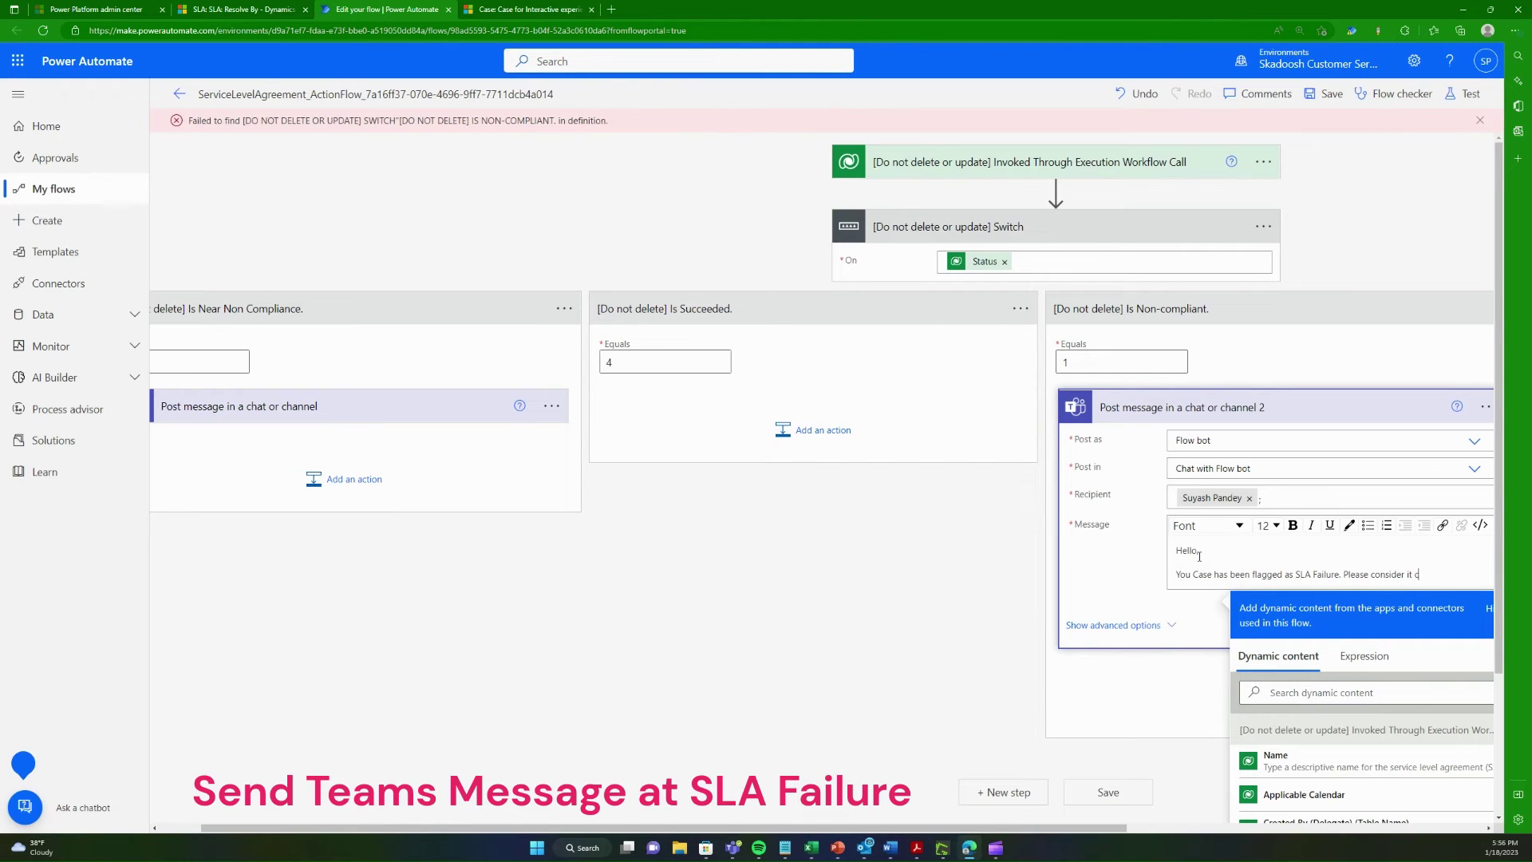
type("ritical and clos")
key("BackSpace")
key("BackSpace")
key("BackSpace")
key("BackSpace")
key("BackSpace")
key("BackSpace")
key("BackSpace")
type("resolve the case")
type(" asap.")
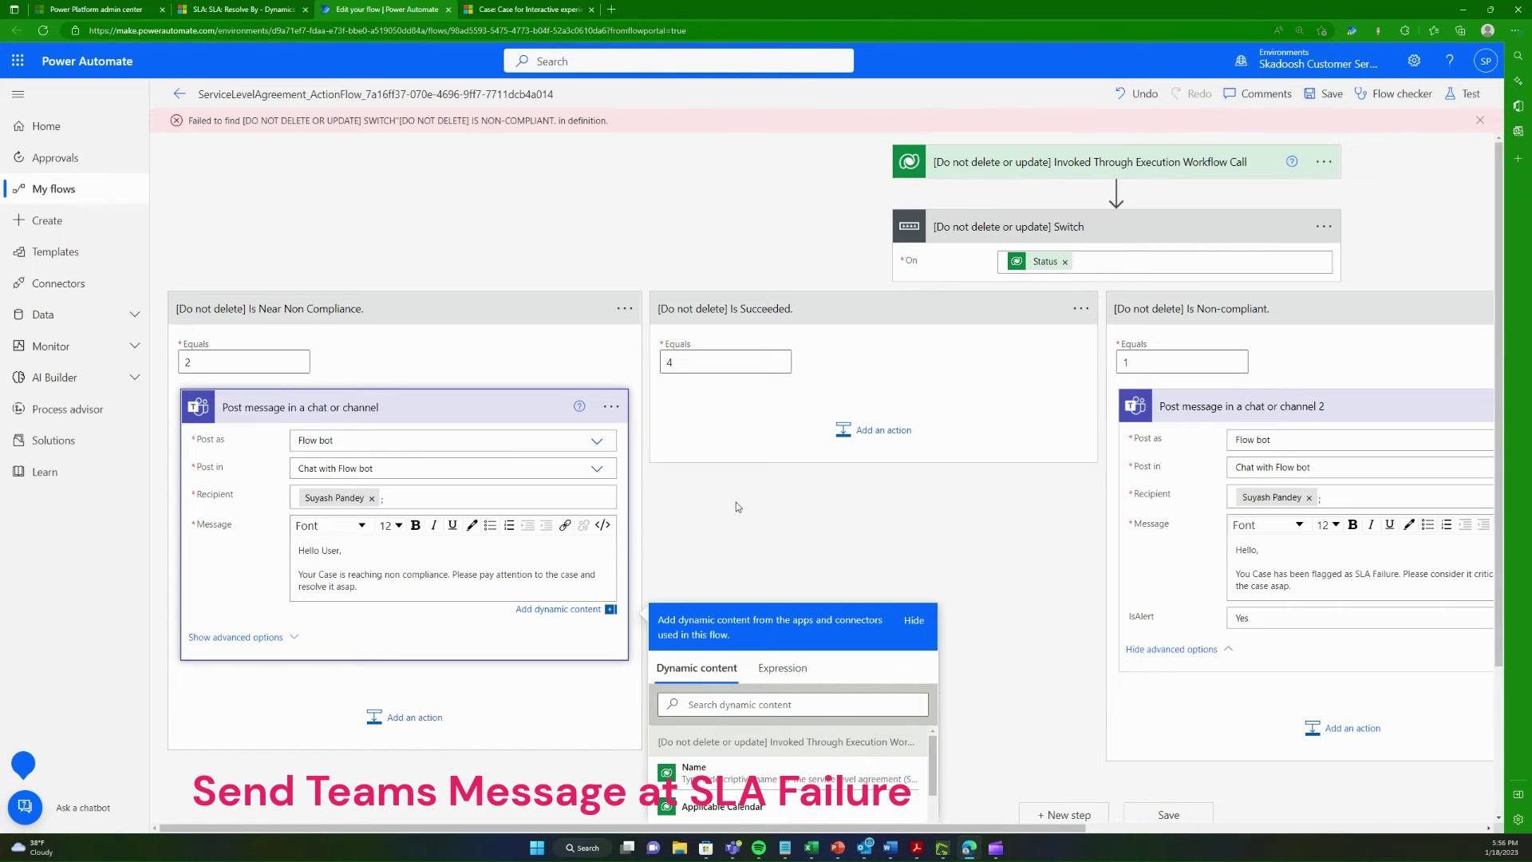
Step: Dismiss the dynamic content panel and finish editing the Near Non Compliance warning message
left_click(860, 506)
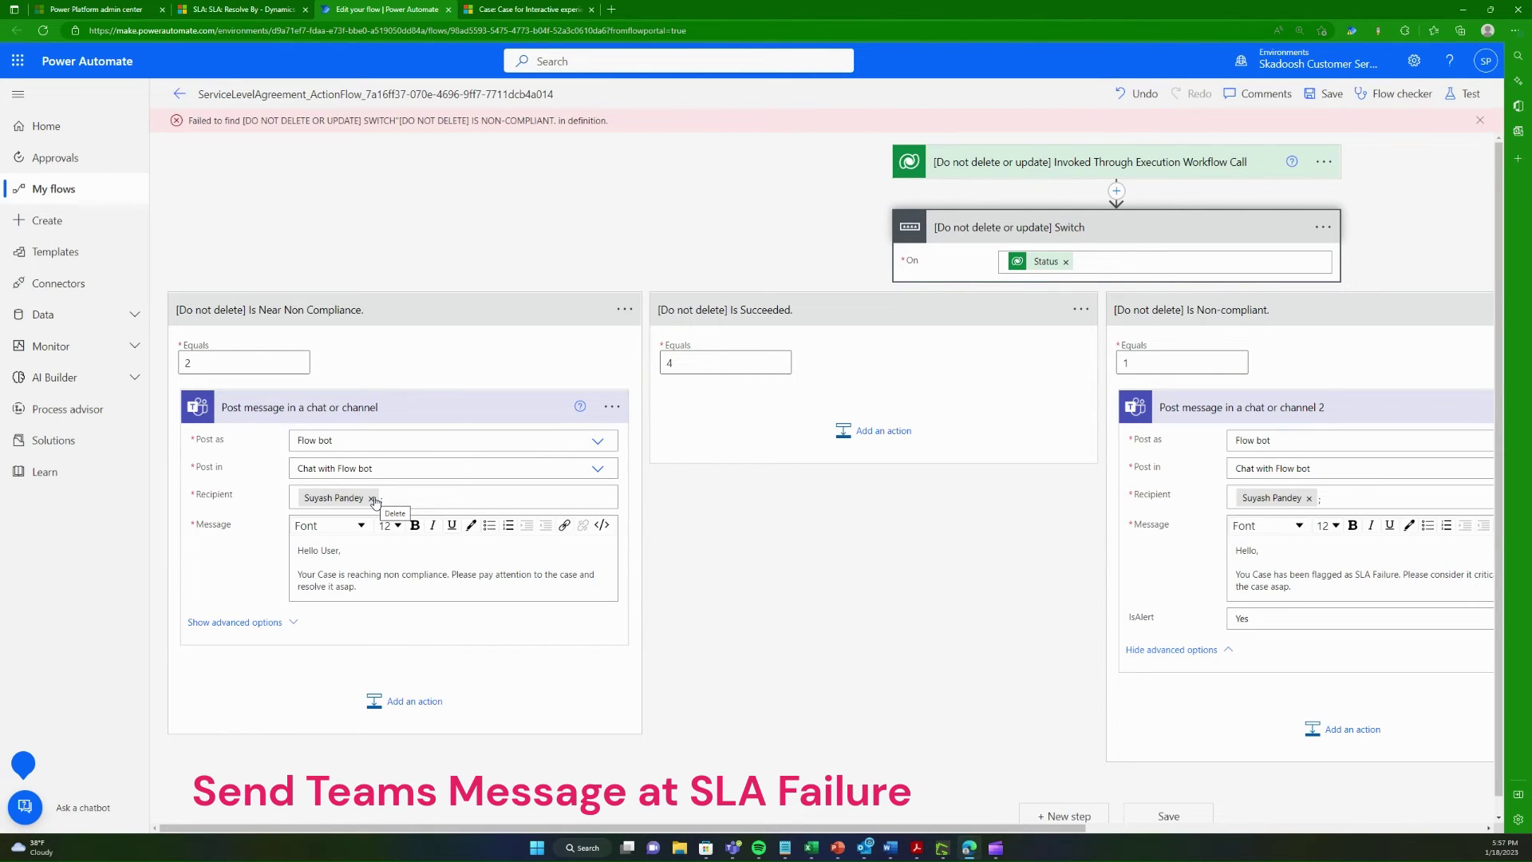
left_click(362, 588)
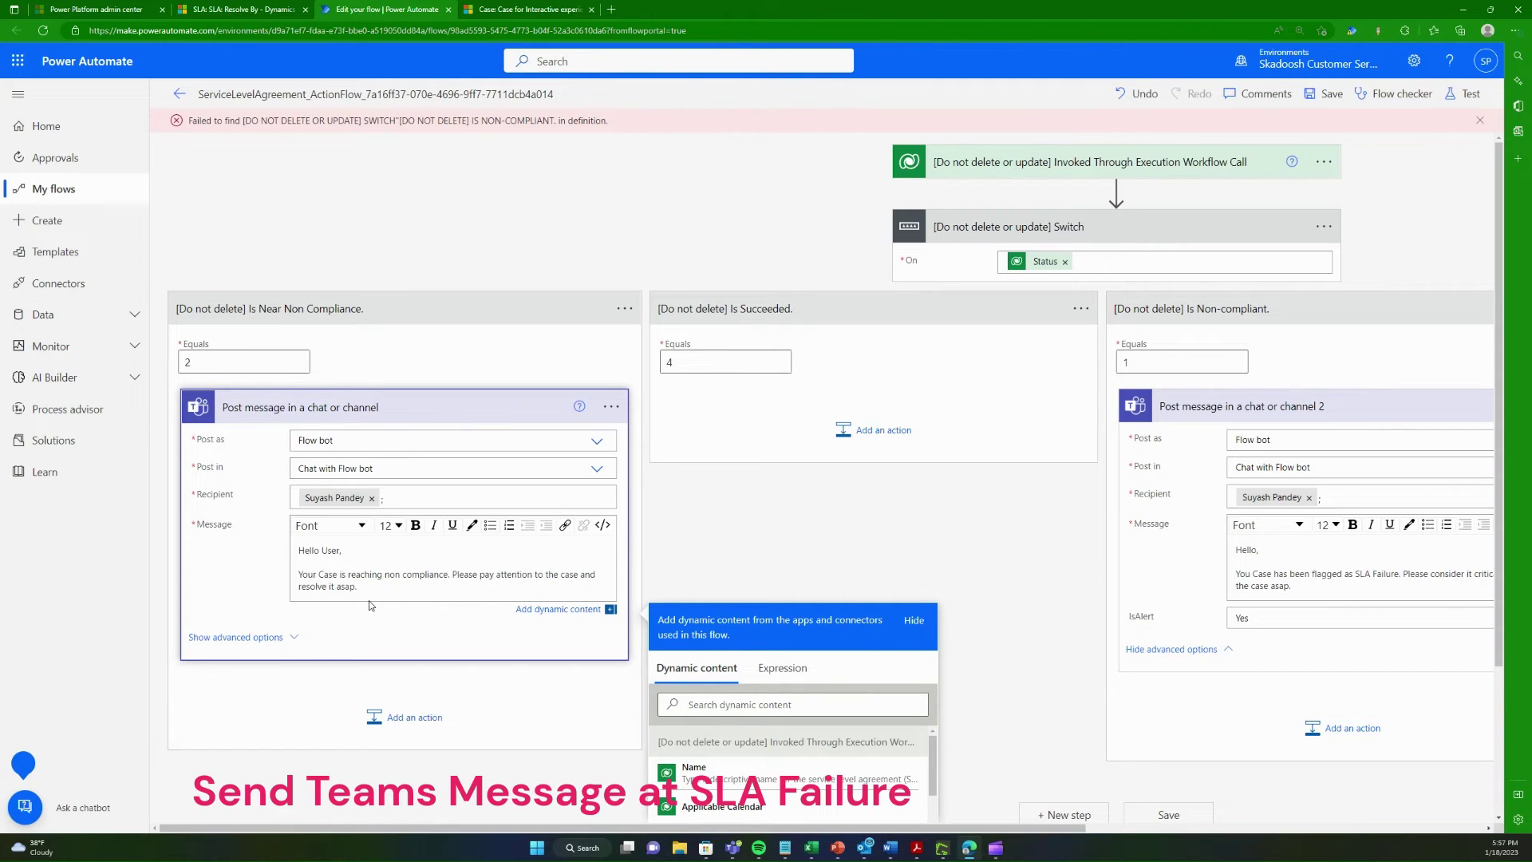
left_click(1080, 539)
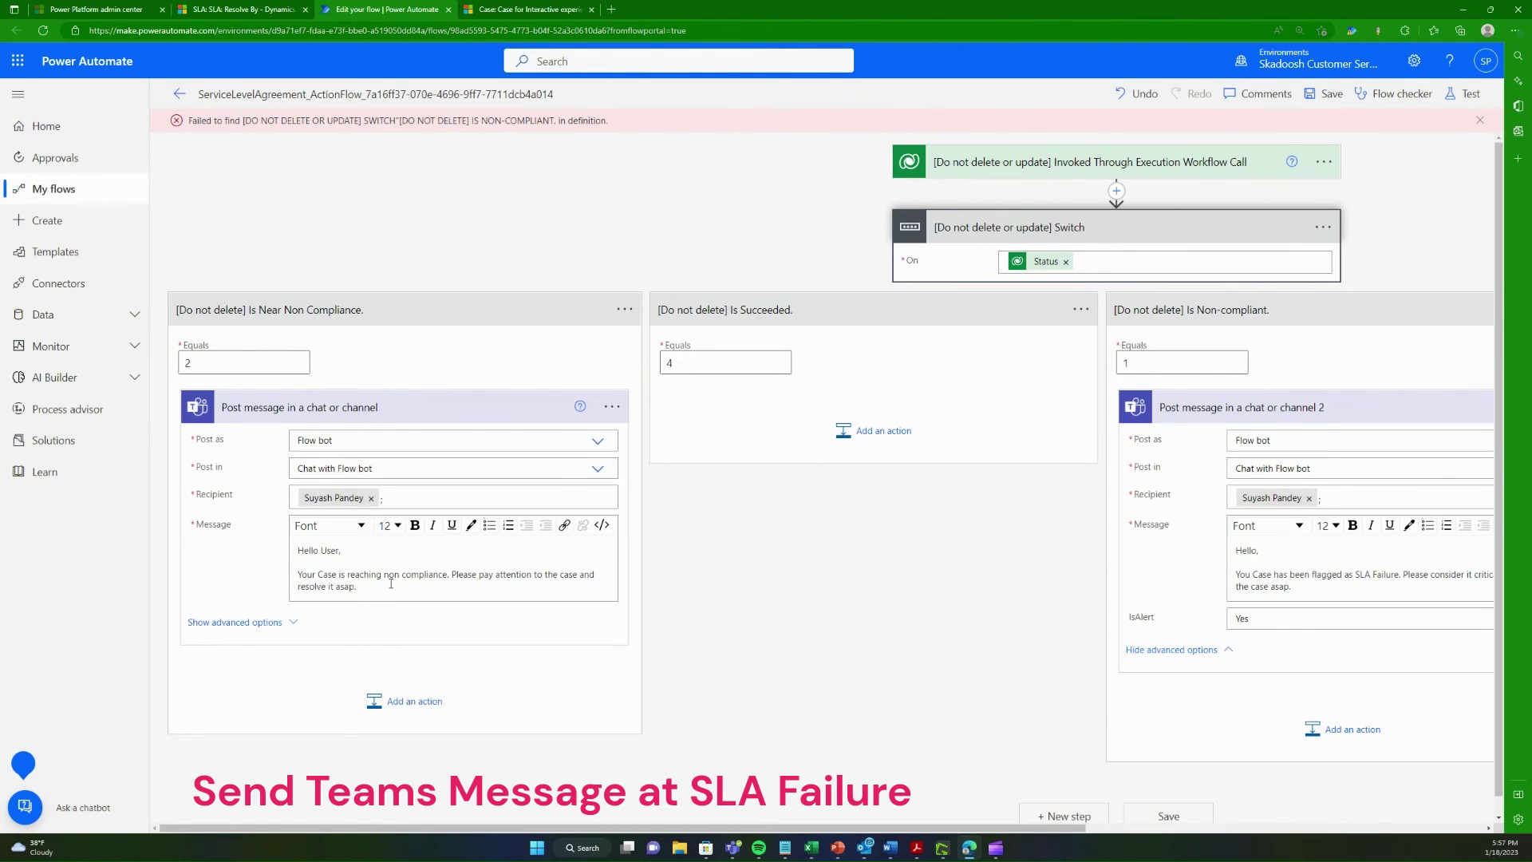
Step: Close the new-step chooser without adding an email action, and save the flow
left_click(357, 718)
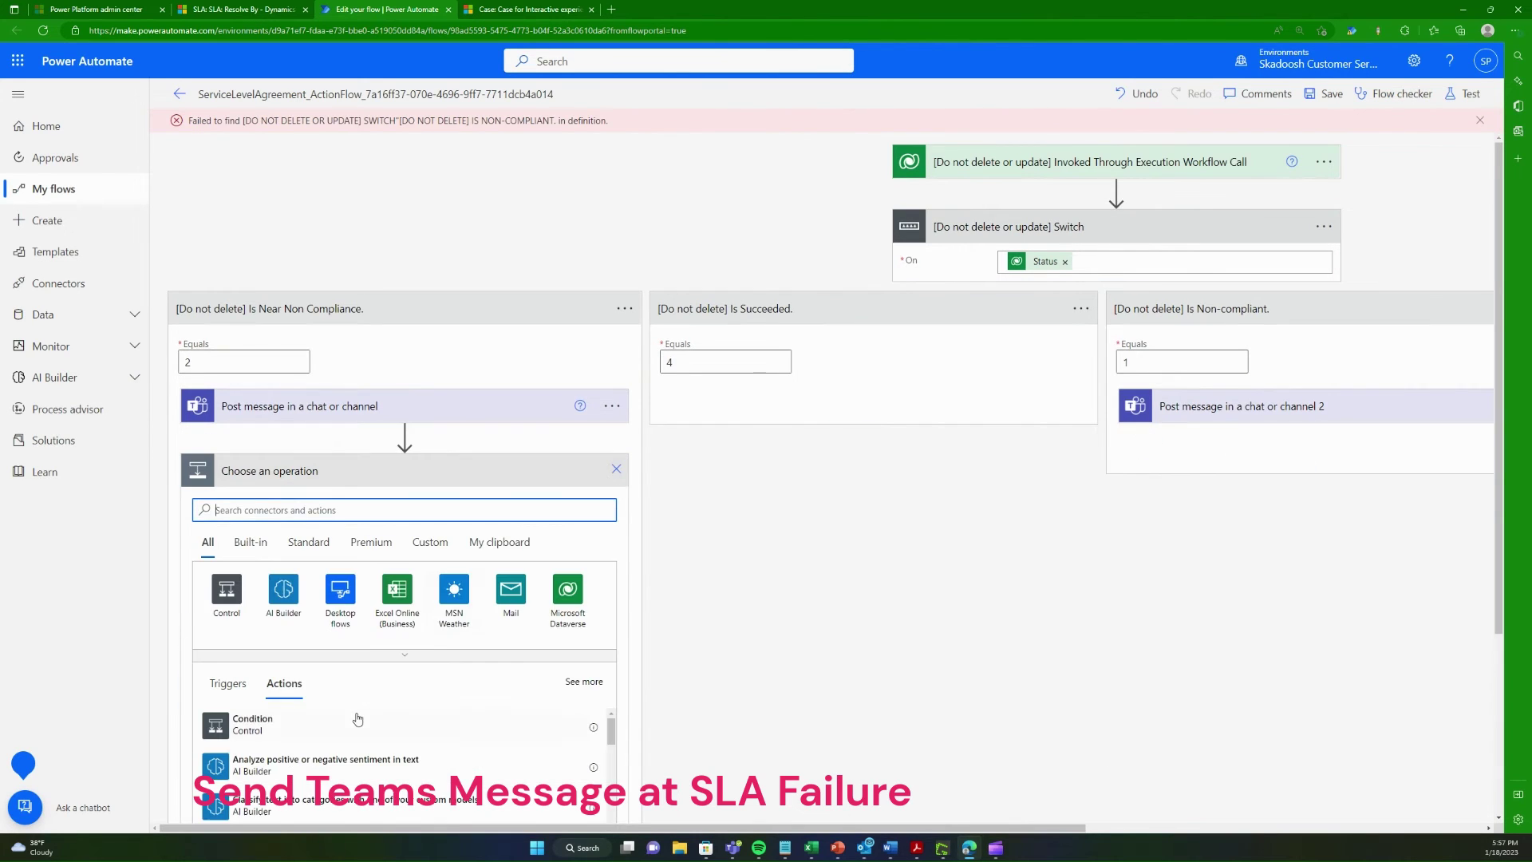
type("email")
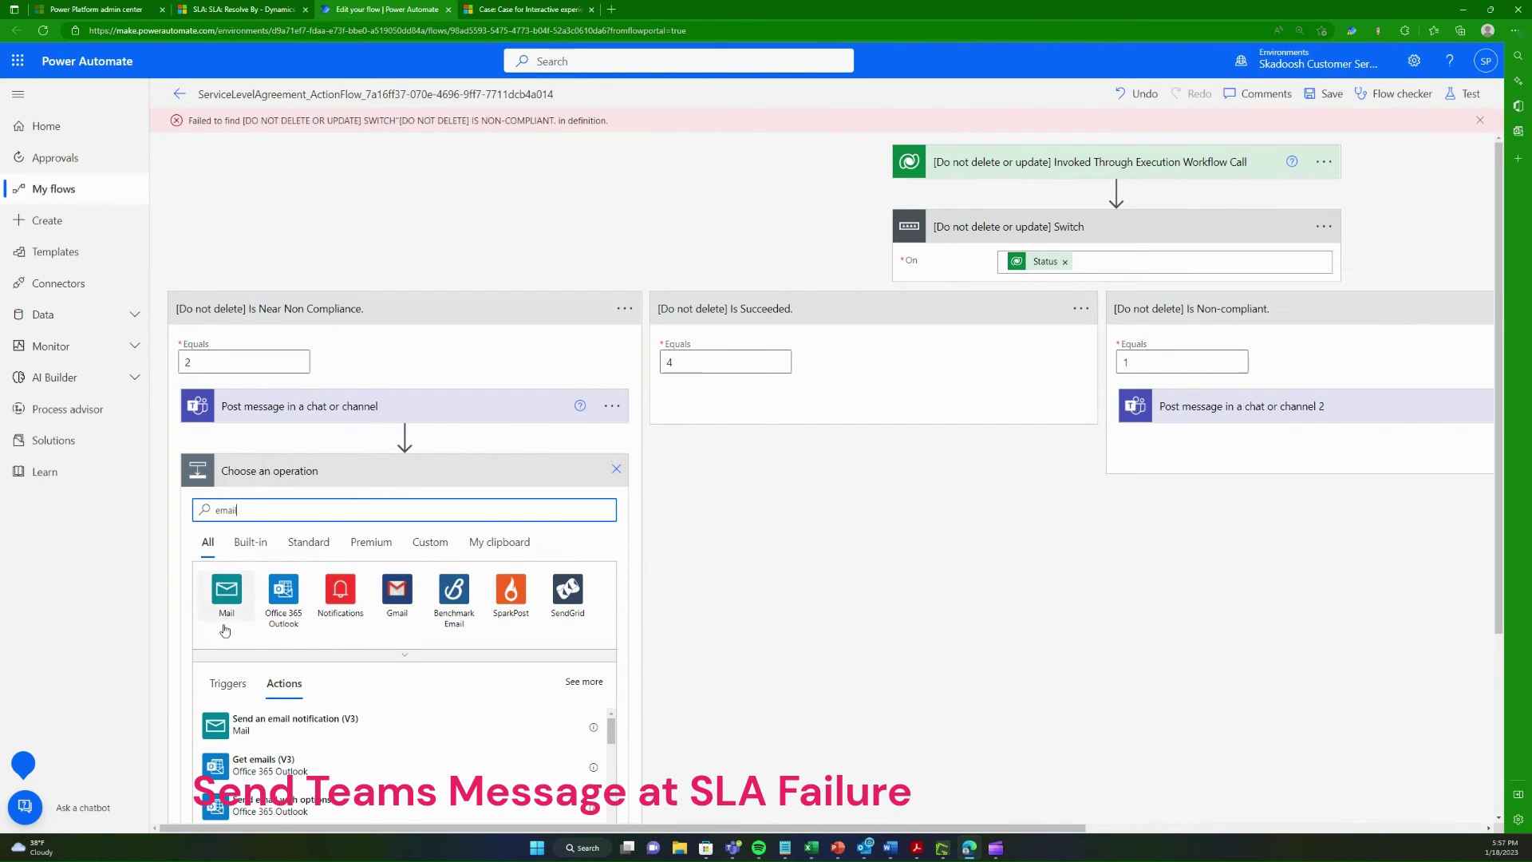
left_click(616, 470)
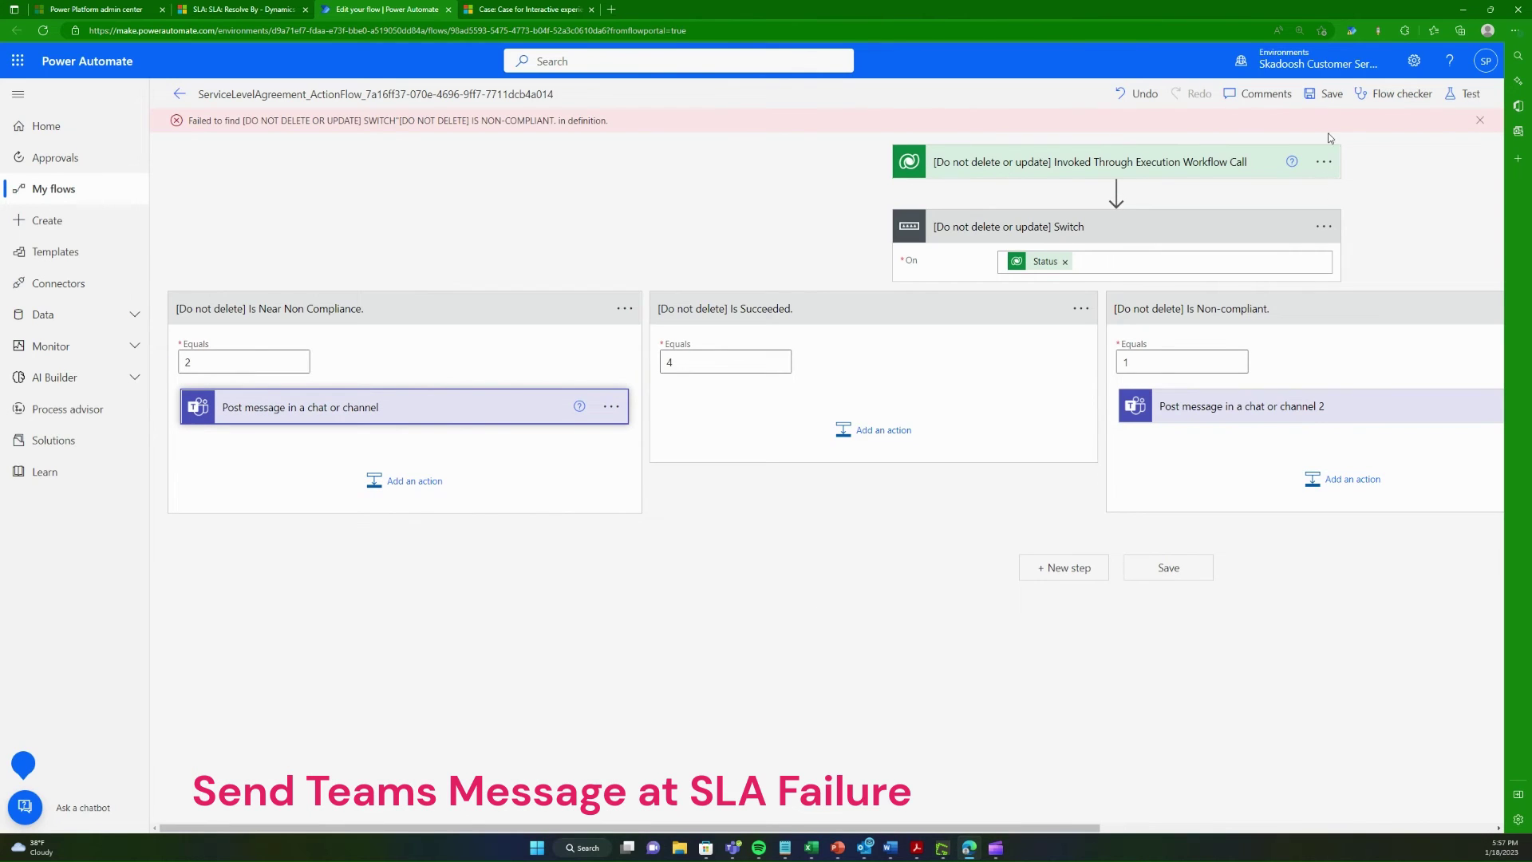
left_click(1330, 94)
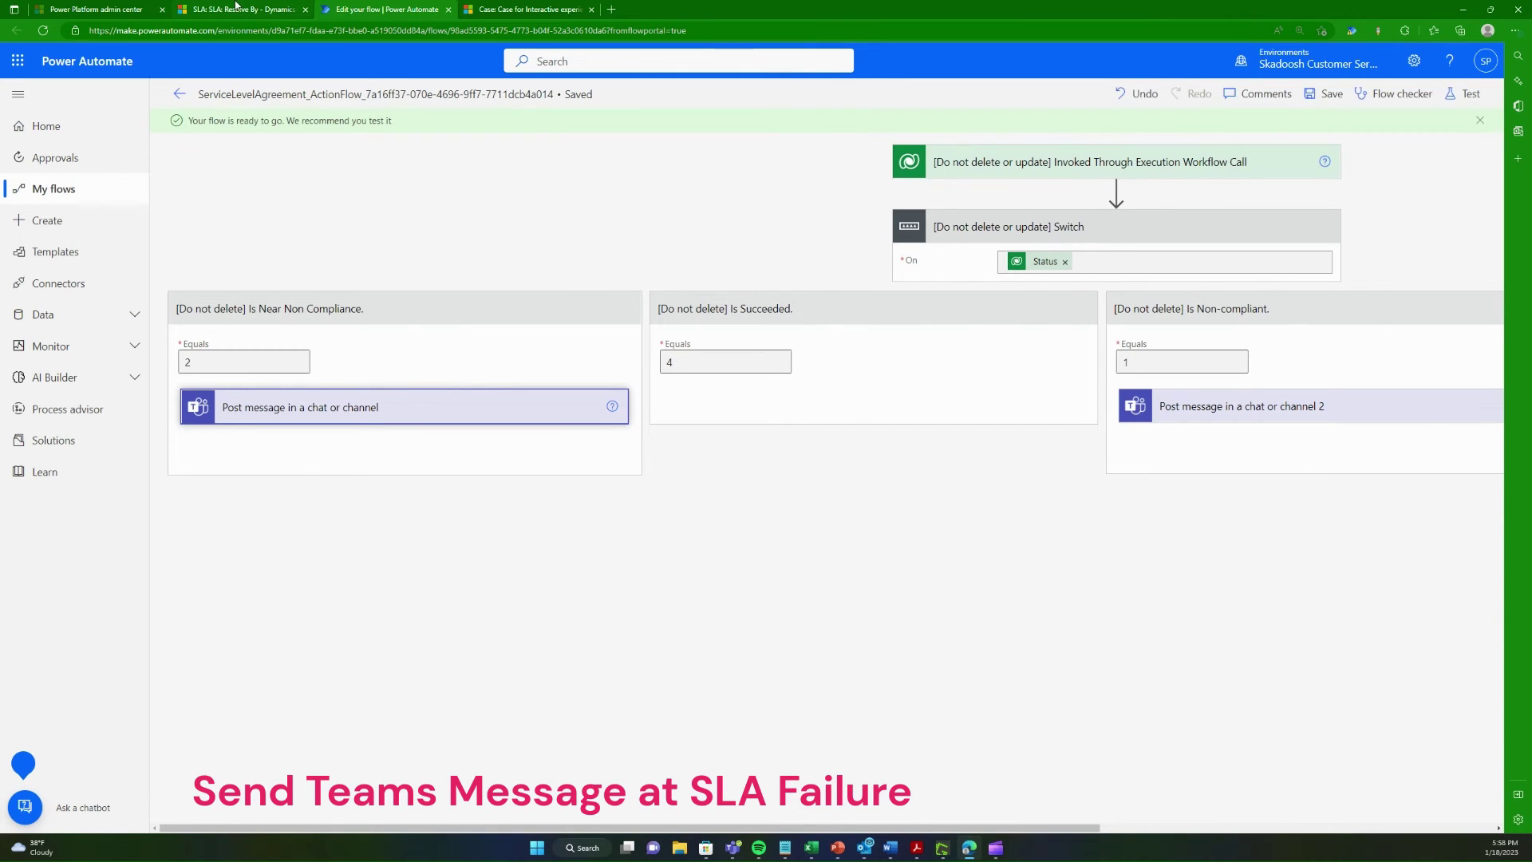
Step: Return to the Resolve By SLA and activate it
left_click(180, 94)
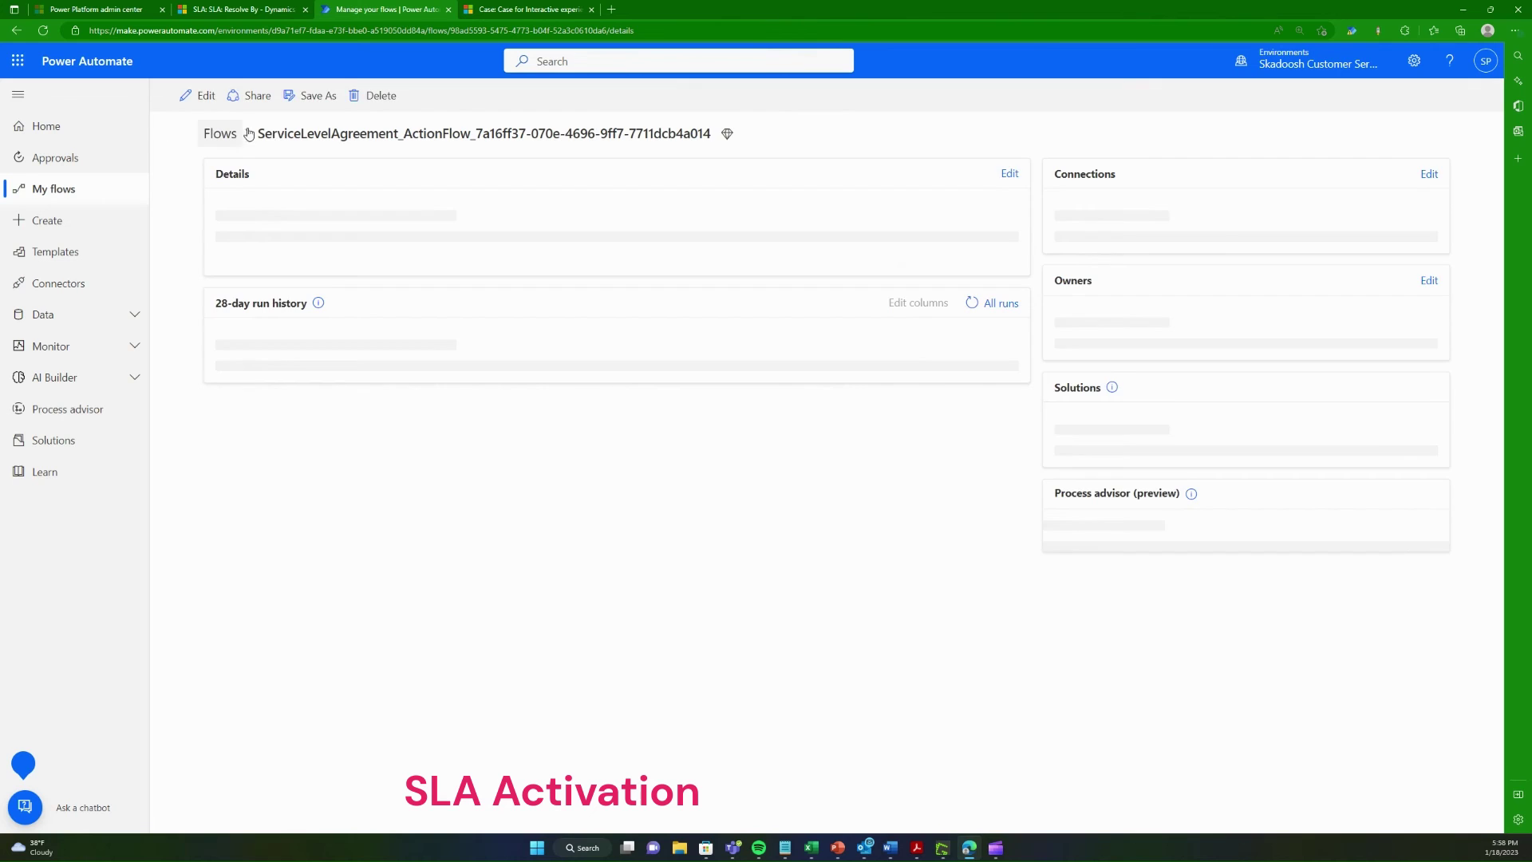
left_click(271, 8)
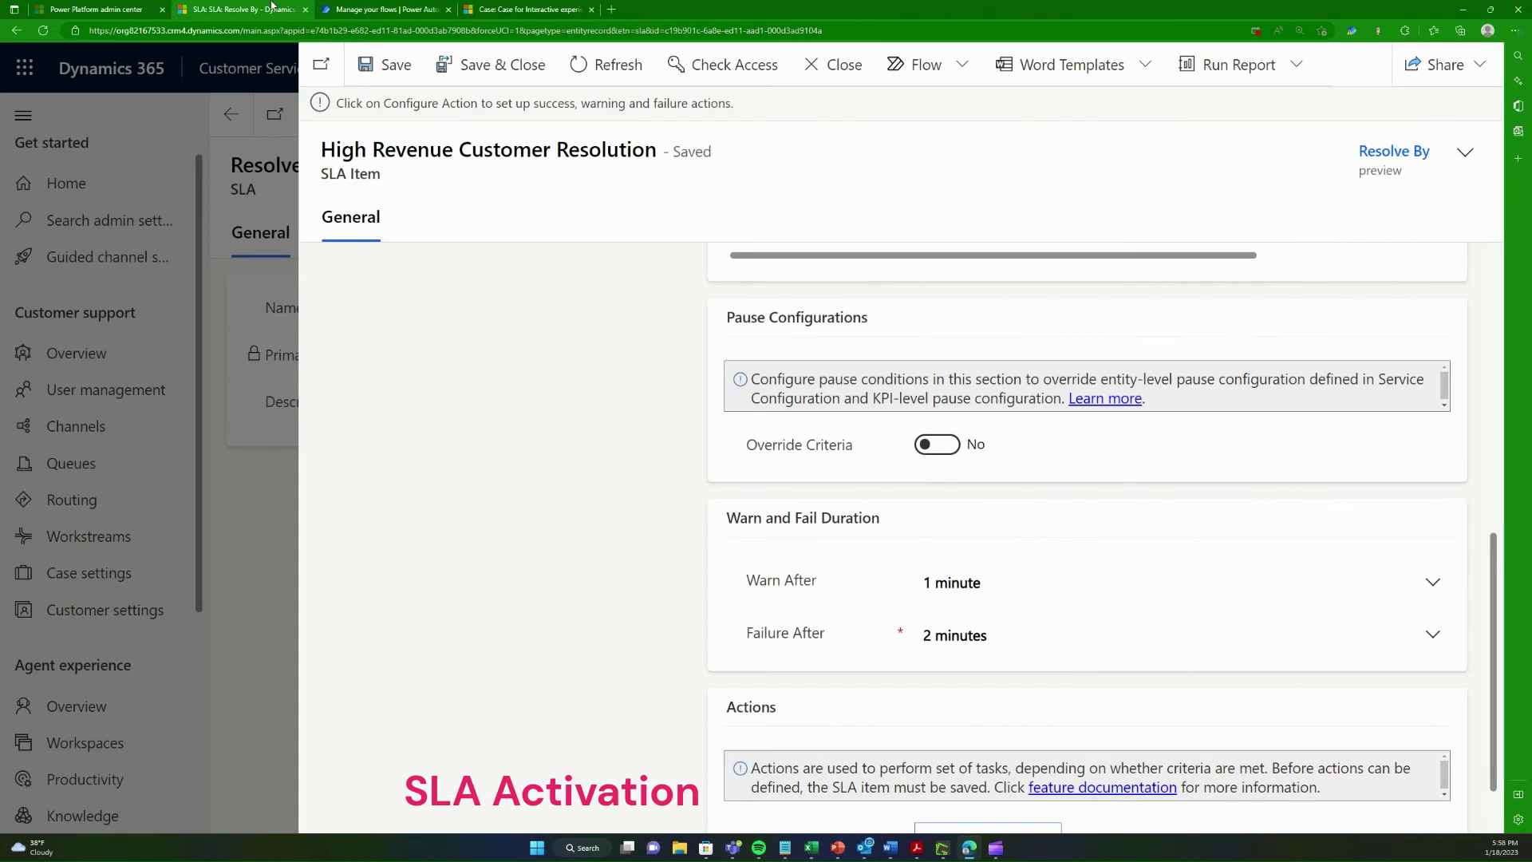
left_click(834, 65)
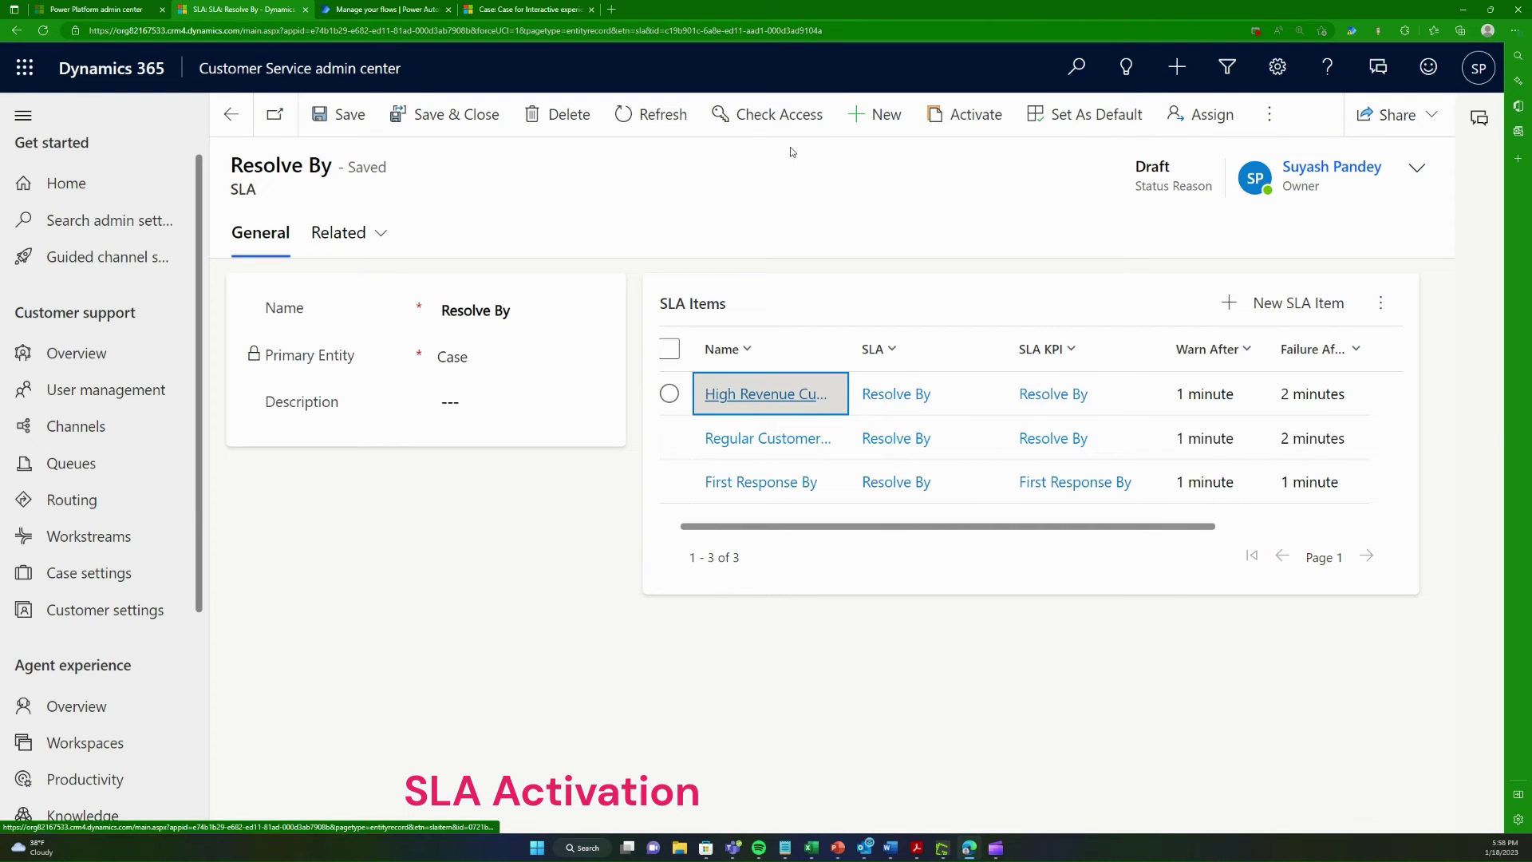
left_click(983, 128)
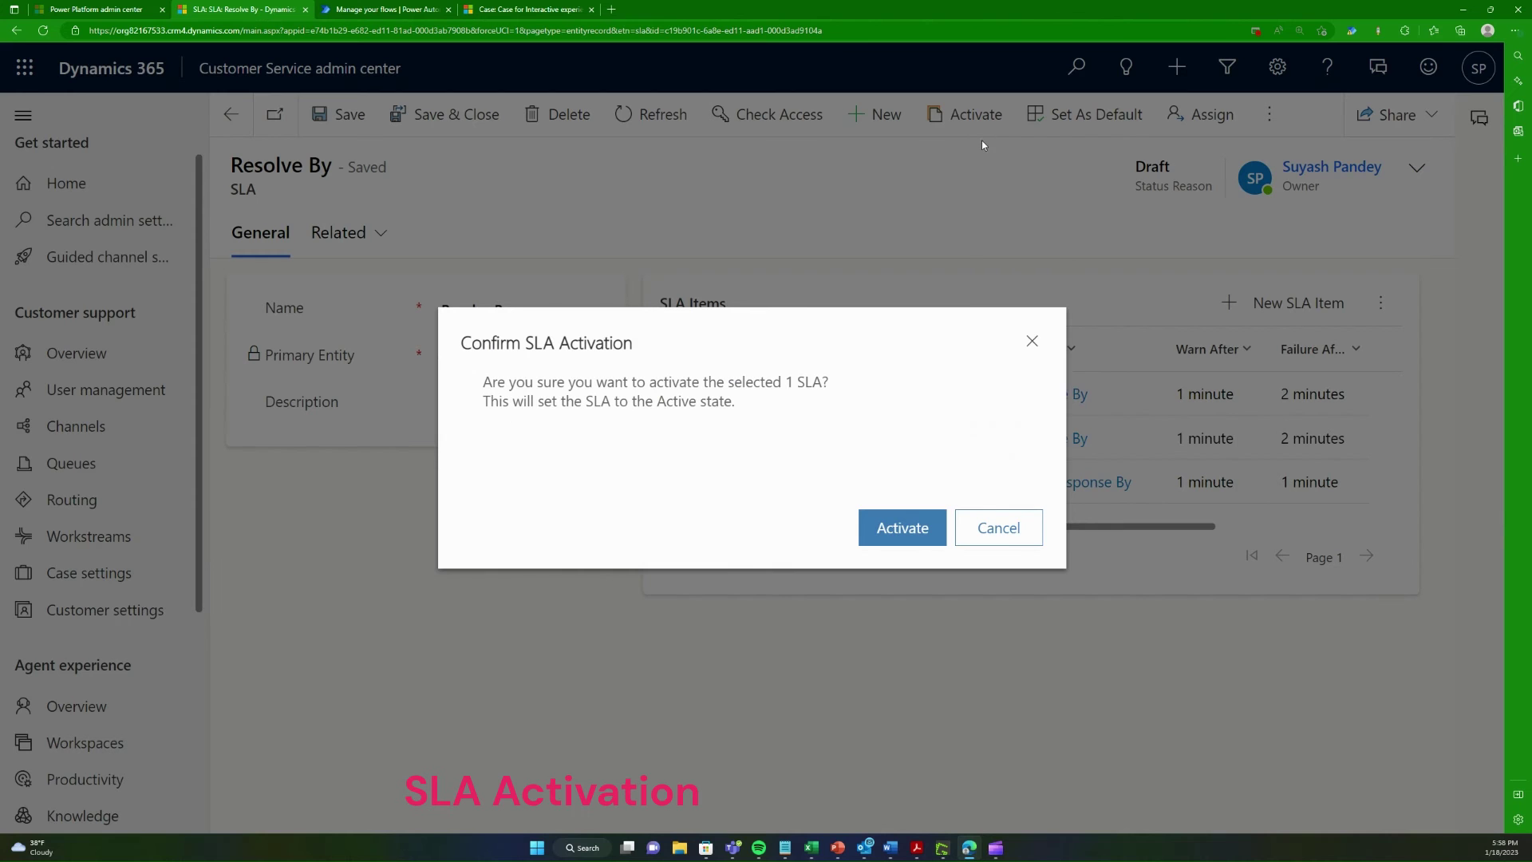
left_click(894, 529)
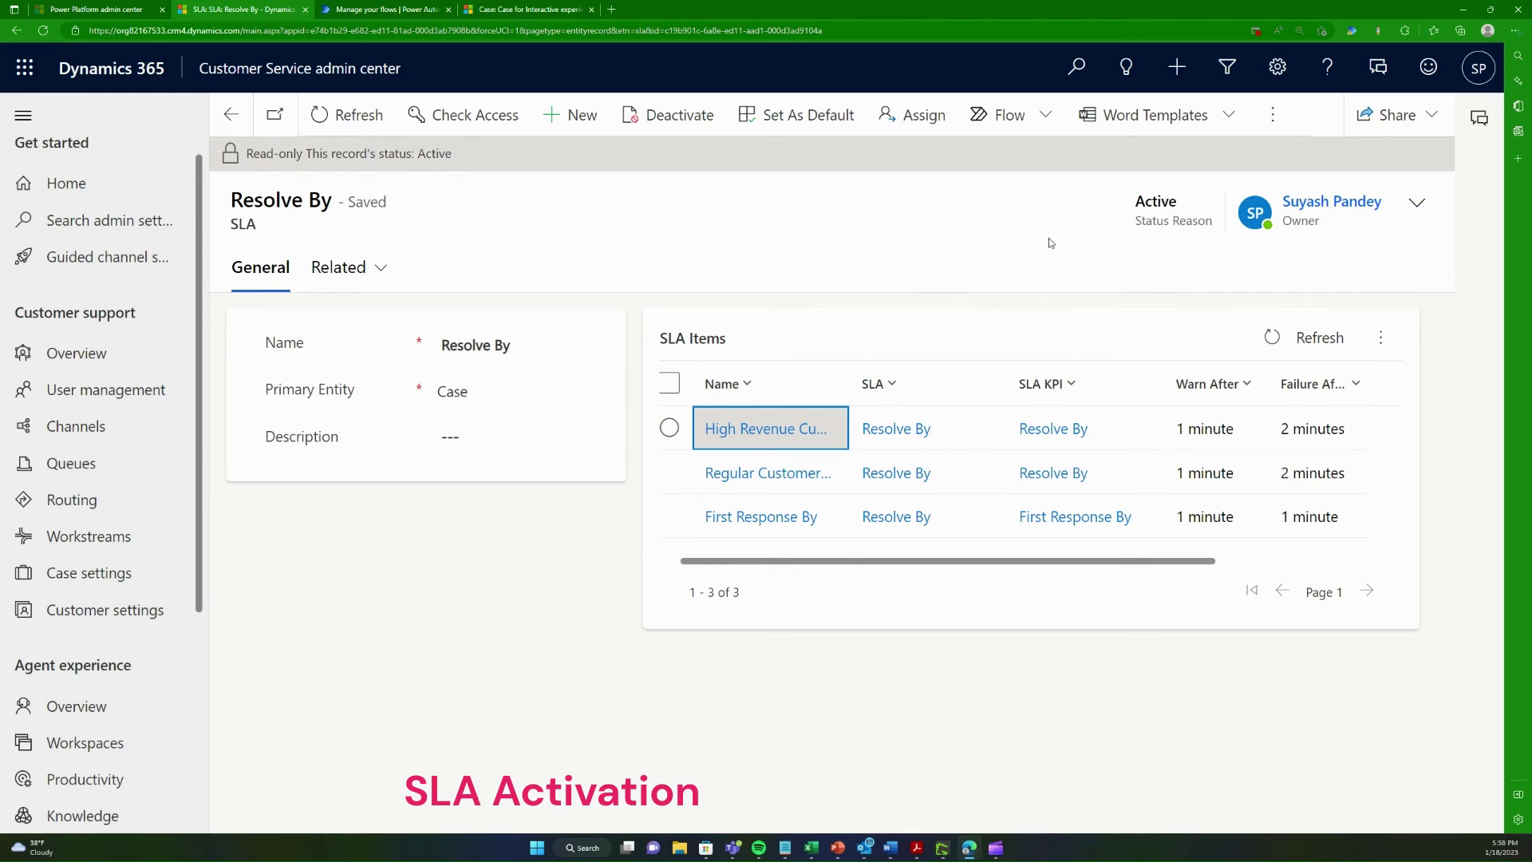
Step: Set Resolve By as the default SLA for cases and go back to the Order Issue 1 case
left_click(756, 135)
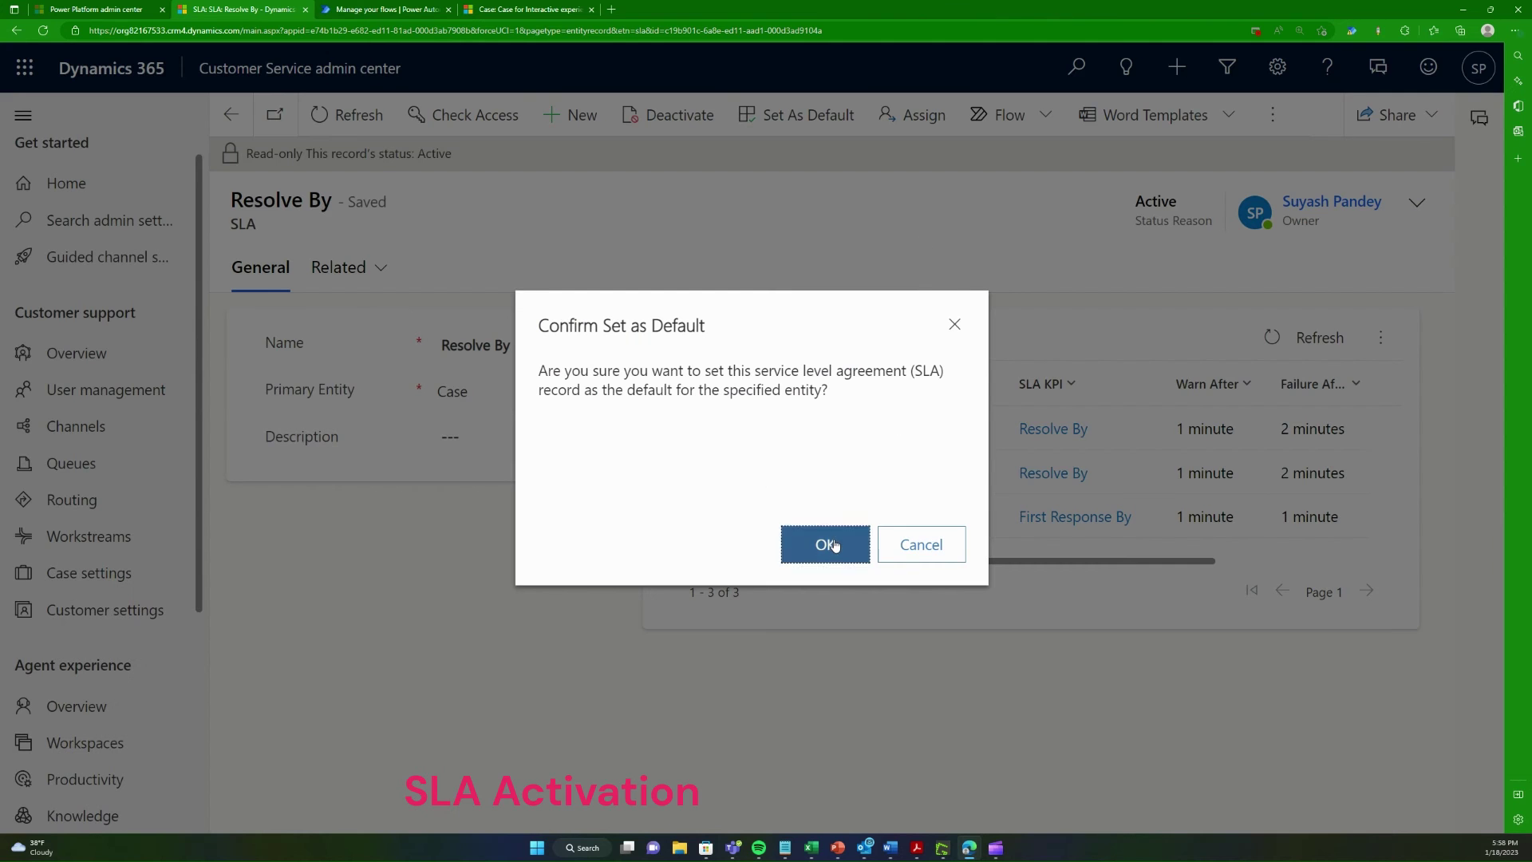
left_click(830, 540)
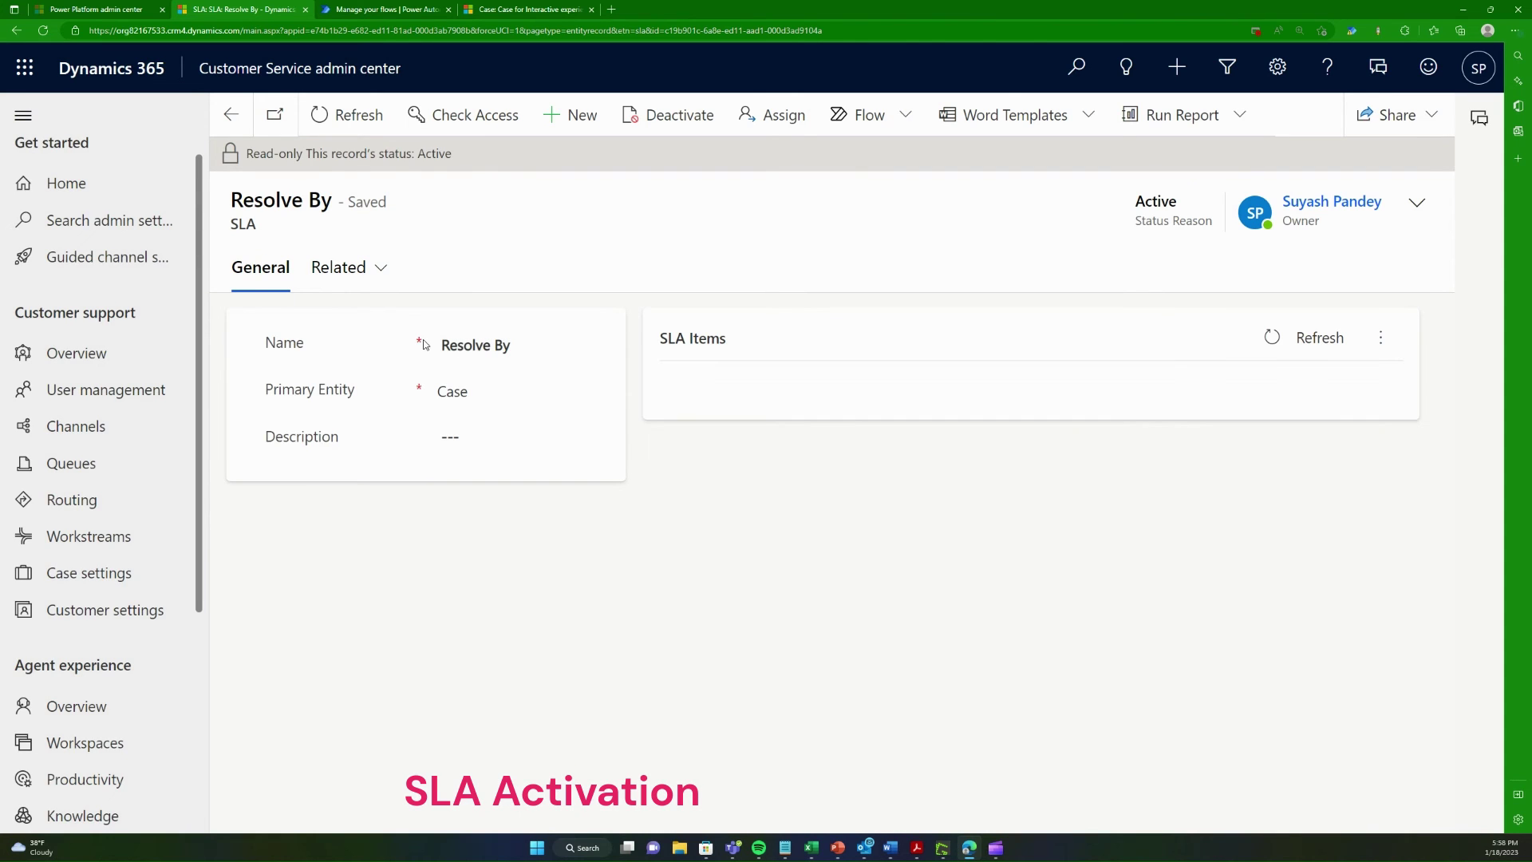
left_click(518, 8)
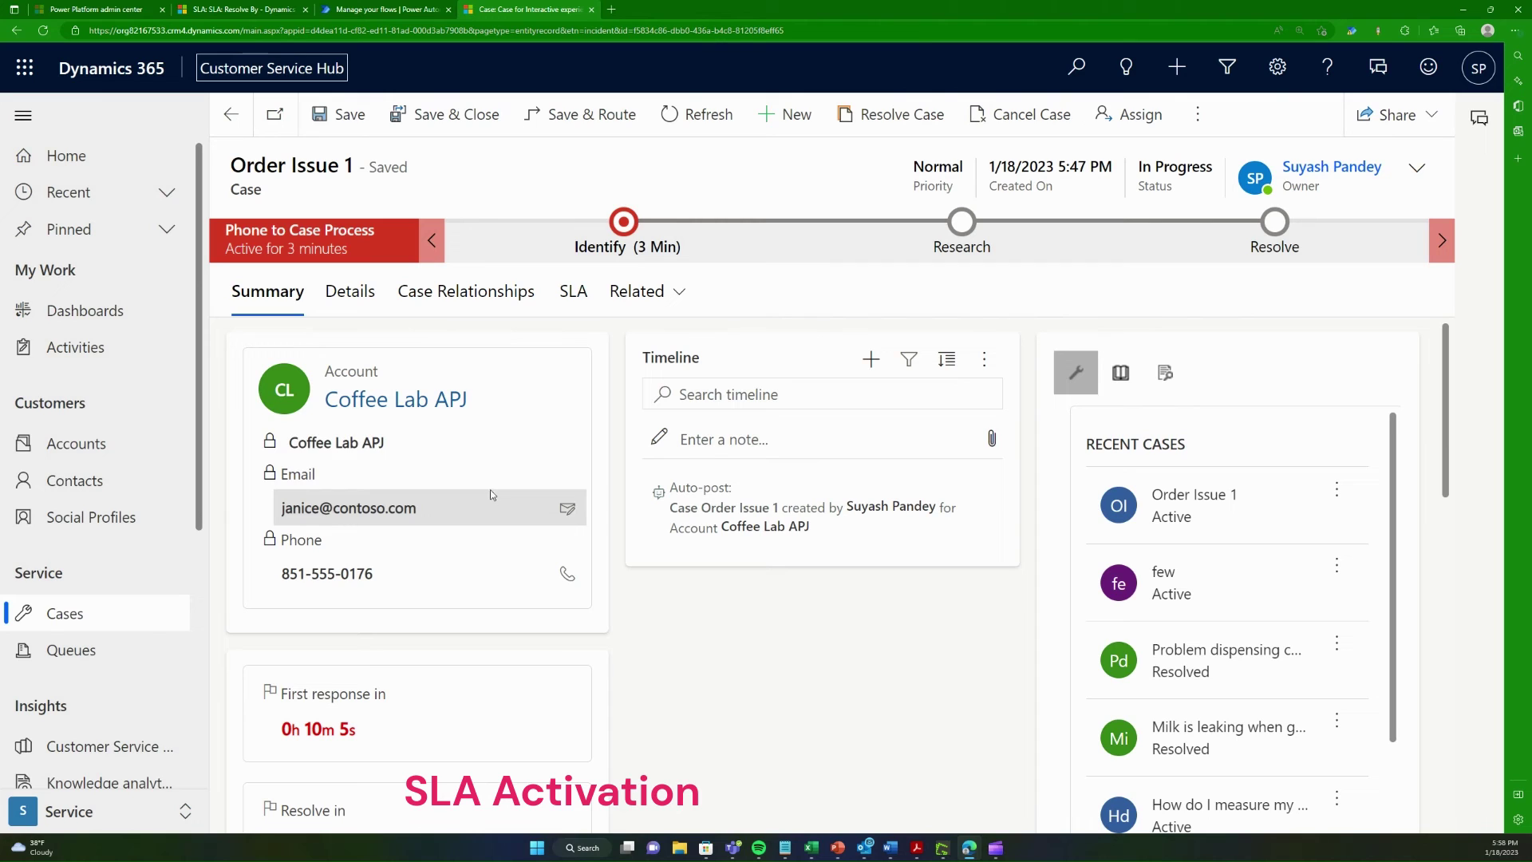
Step: Start a new case titled 'Order Issue 2'
left_click(137, 619)
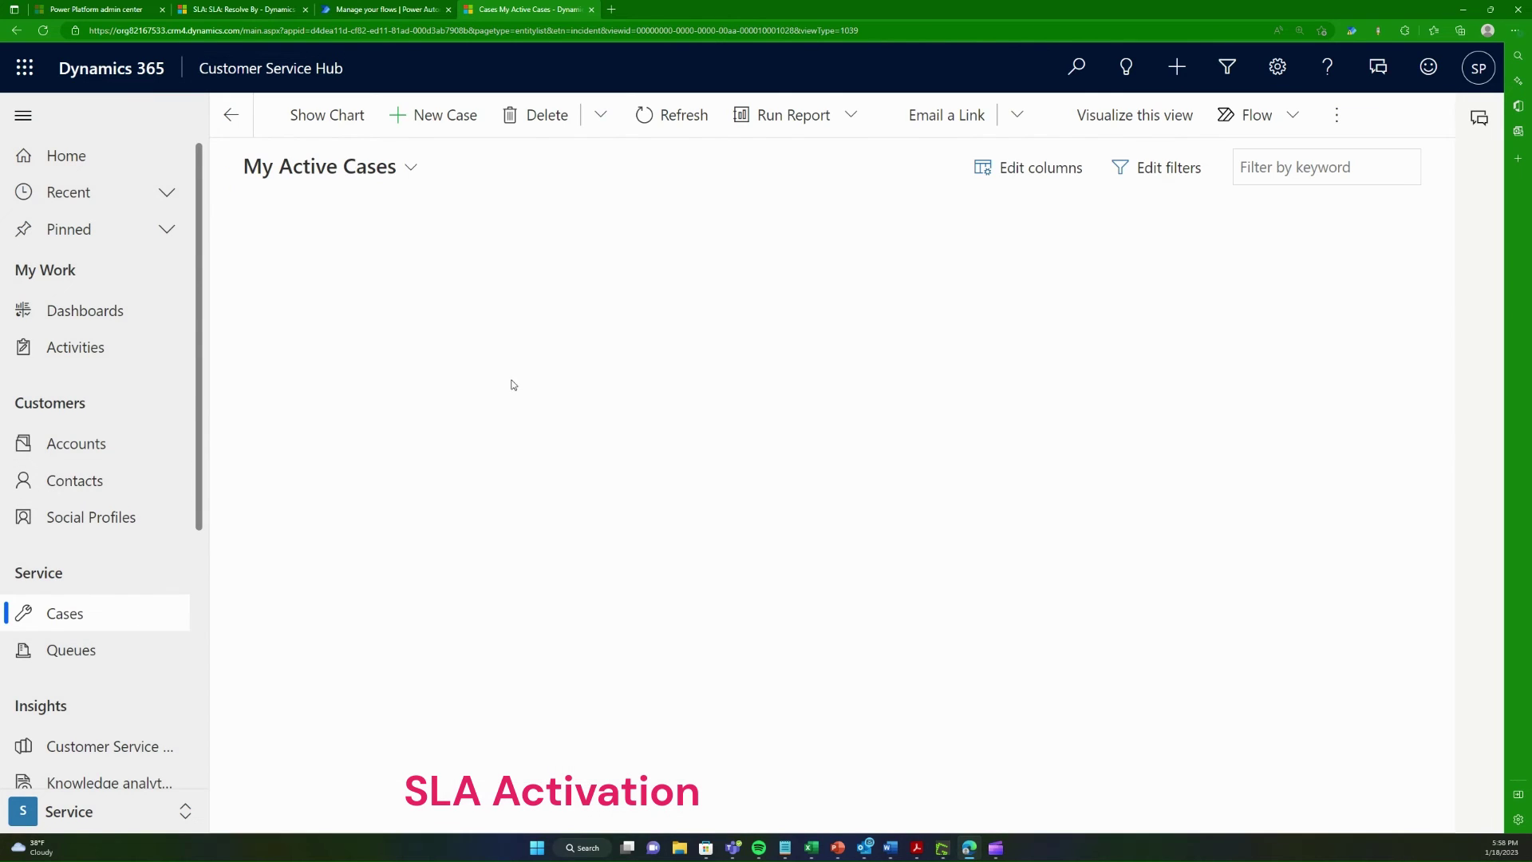
left_click(468, 128)
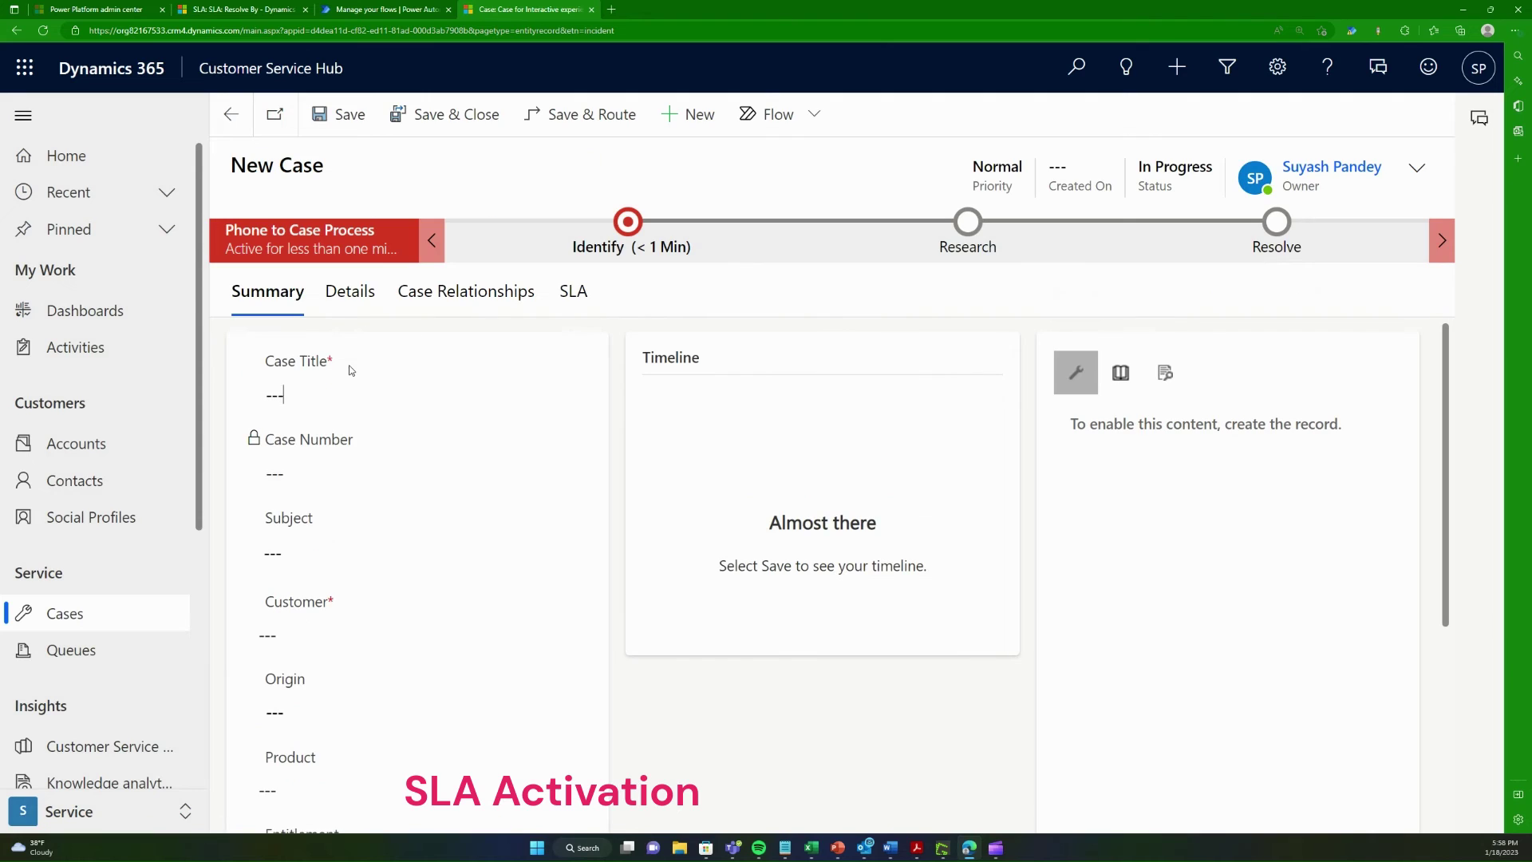
left_click(338, 382)
type("Order Isse")
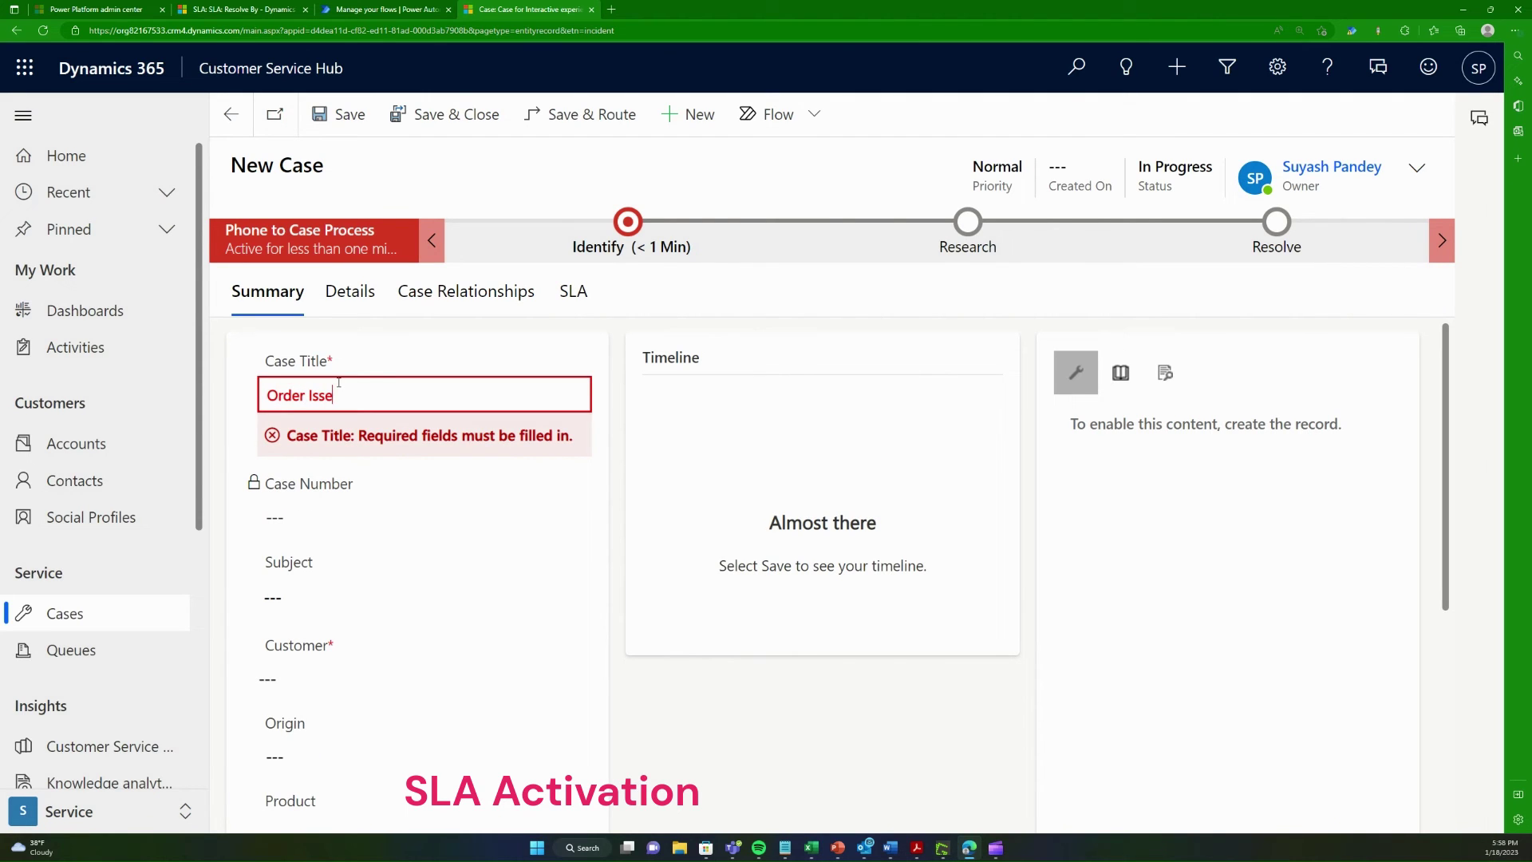
key("BackSpace")
type("ue 2")
Step: Set the customer to Coffee Lab APJ, save the case, and view its SLA KPI instances
left_click(373, 479)
scroll(356, 643, "down", 2)
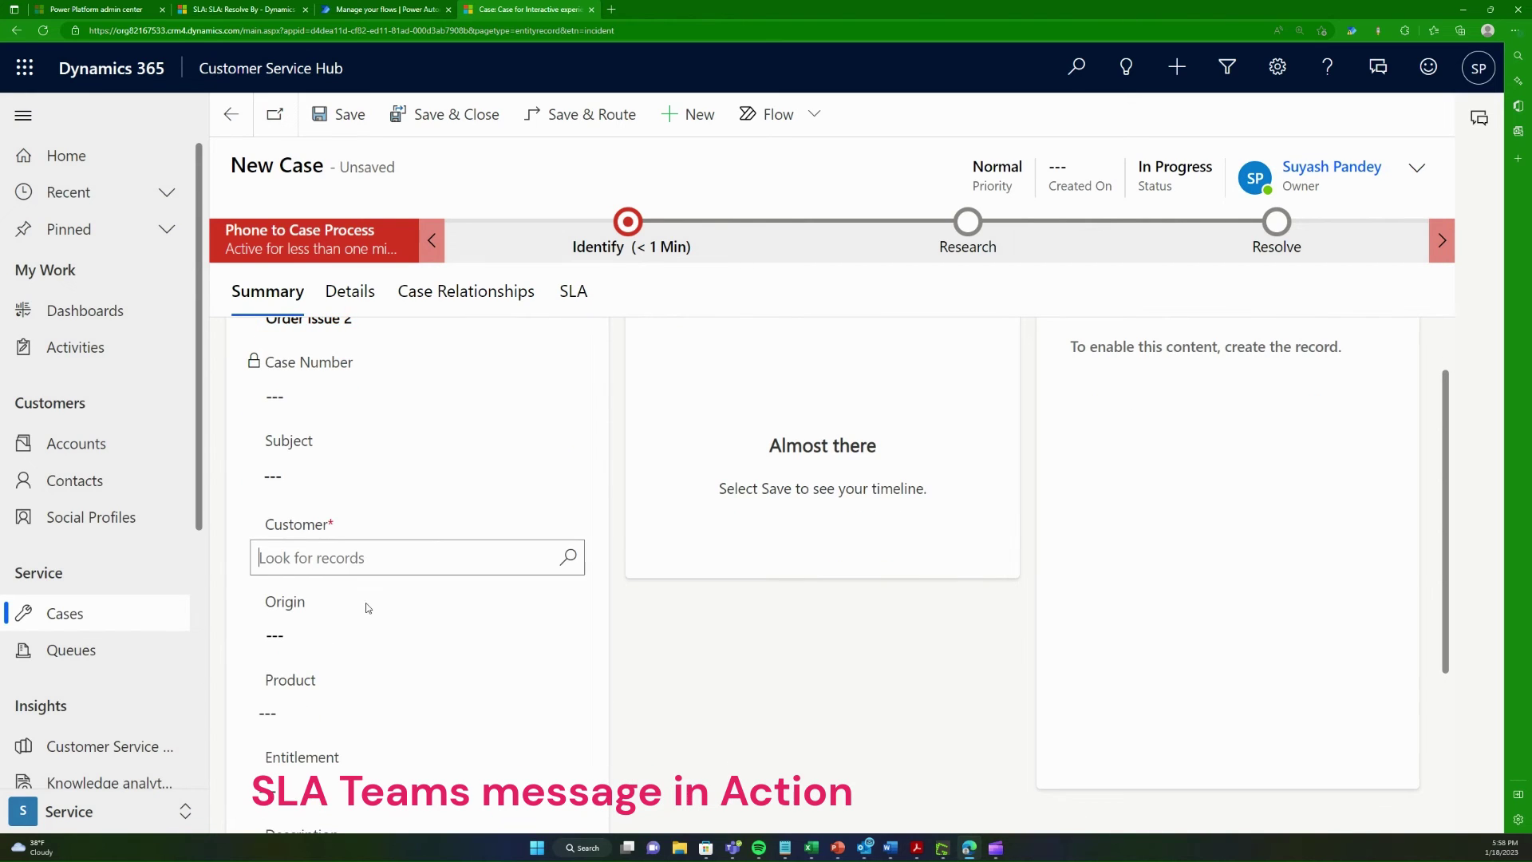
left_click(567, 557)
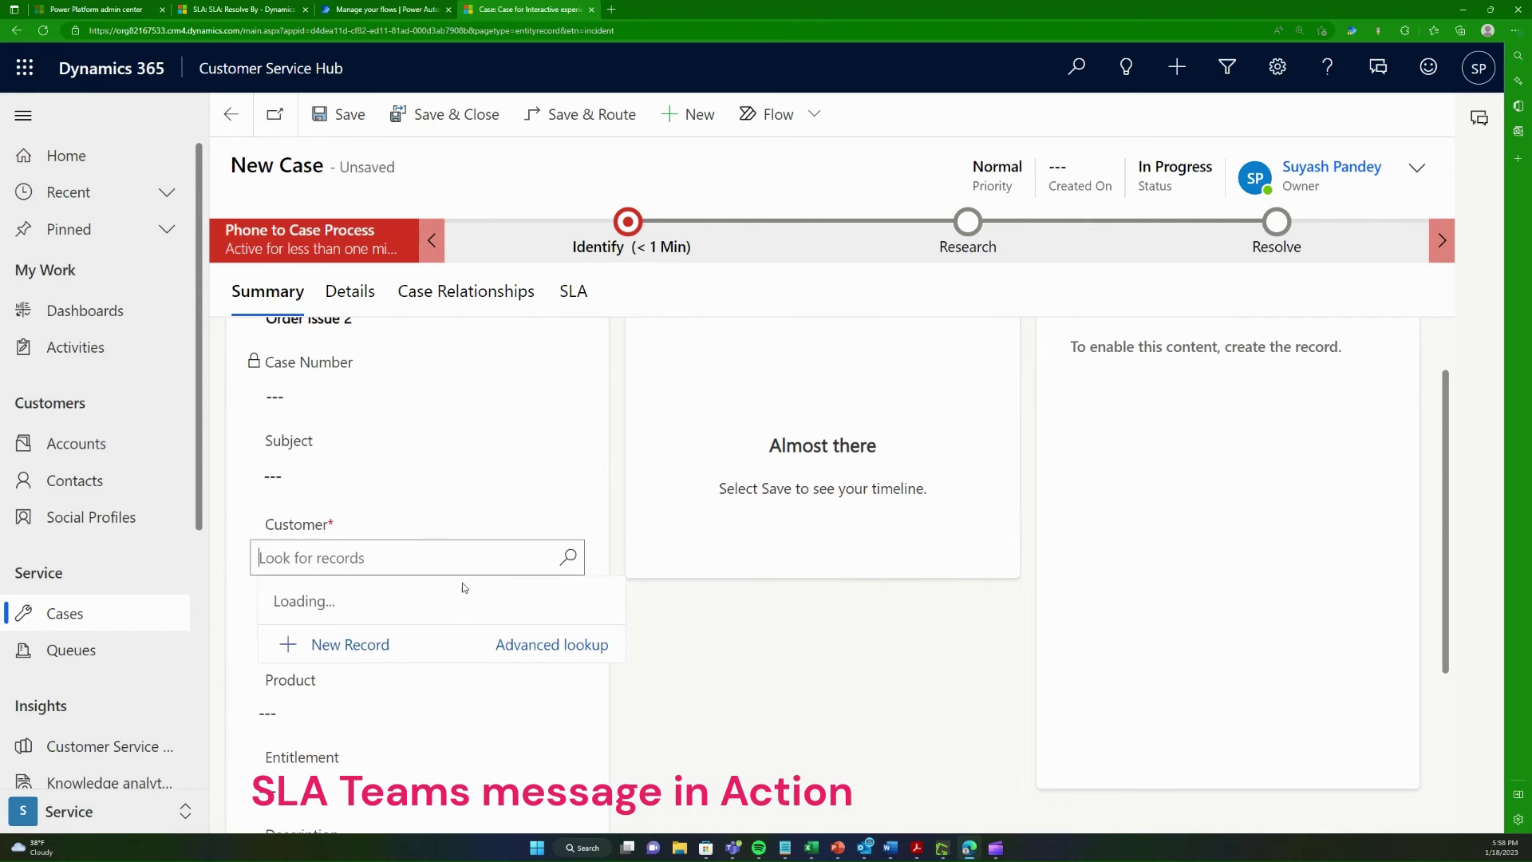
left_click(351, 300)
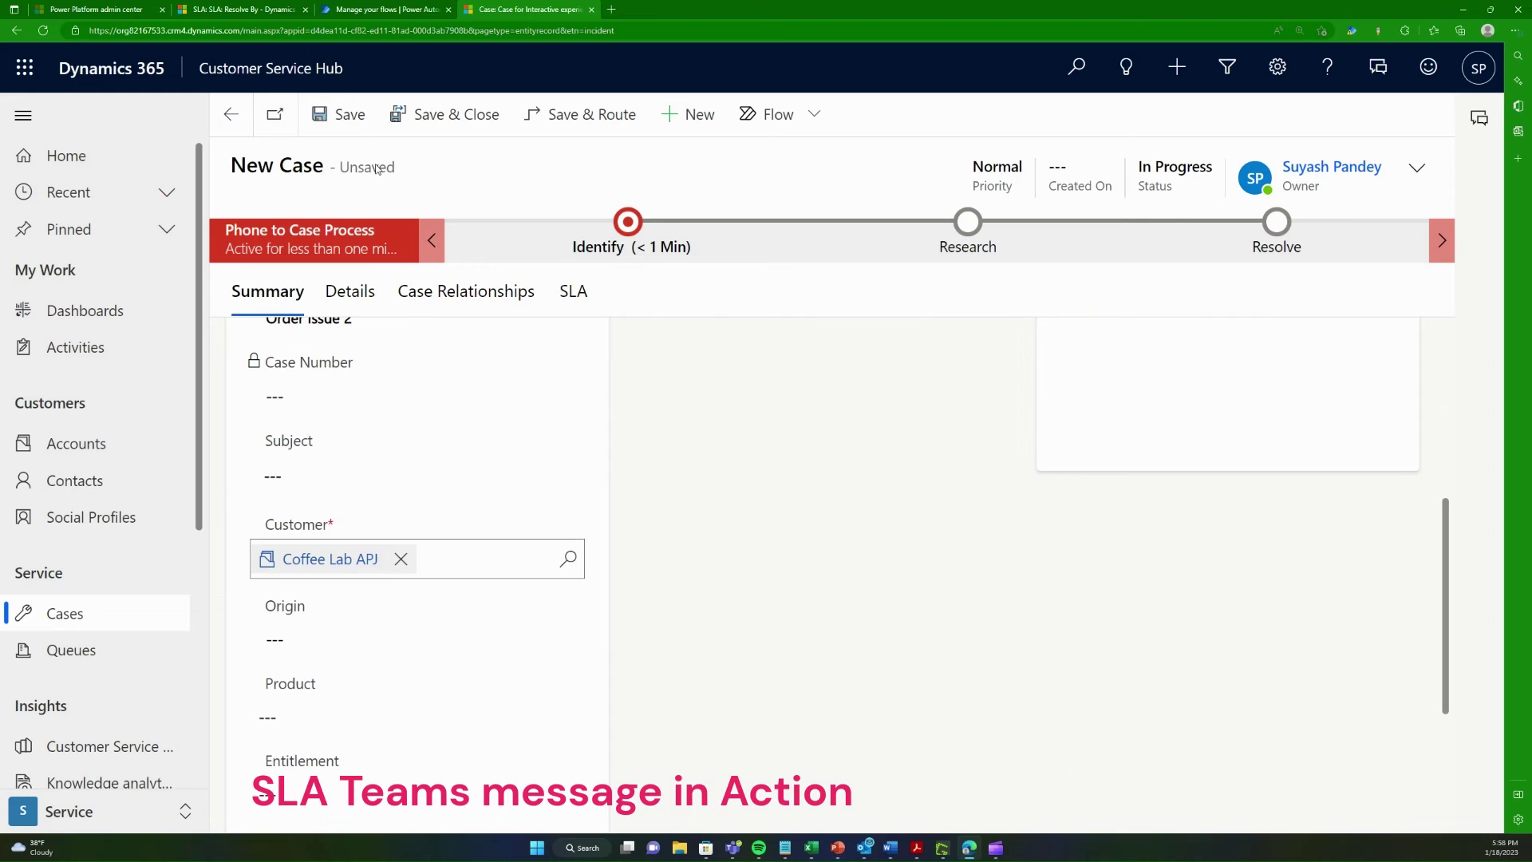
left_click(338, 114)
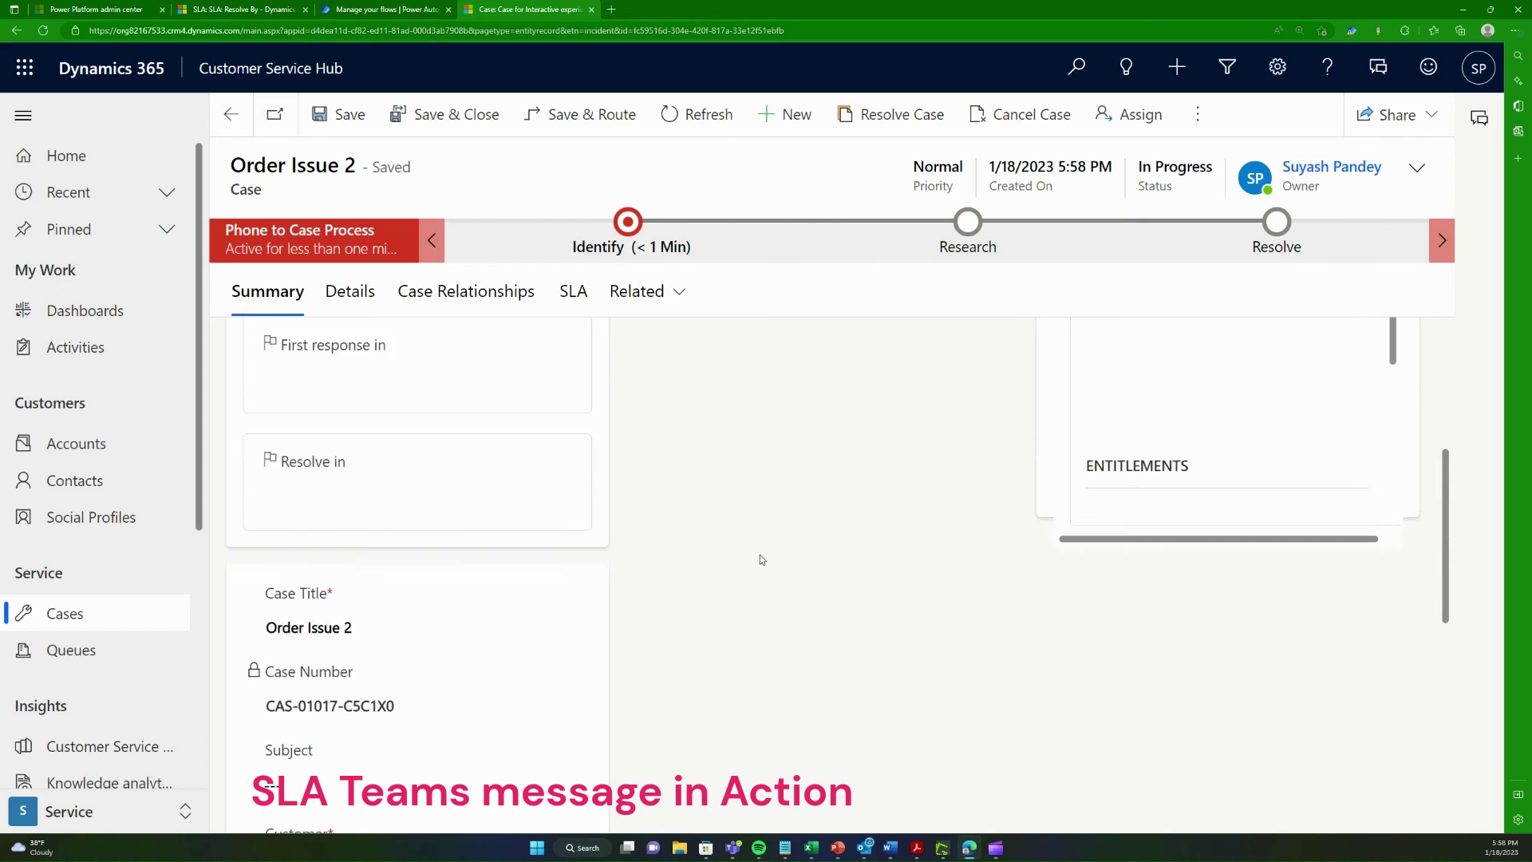
scroll(431, 613, "down", 2)
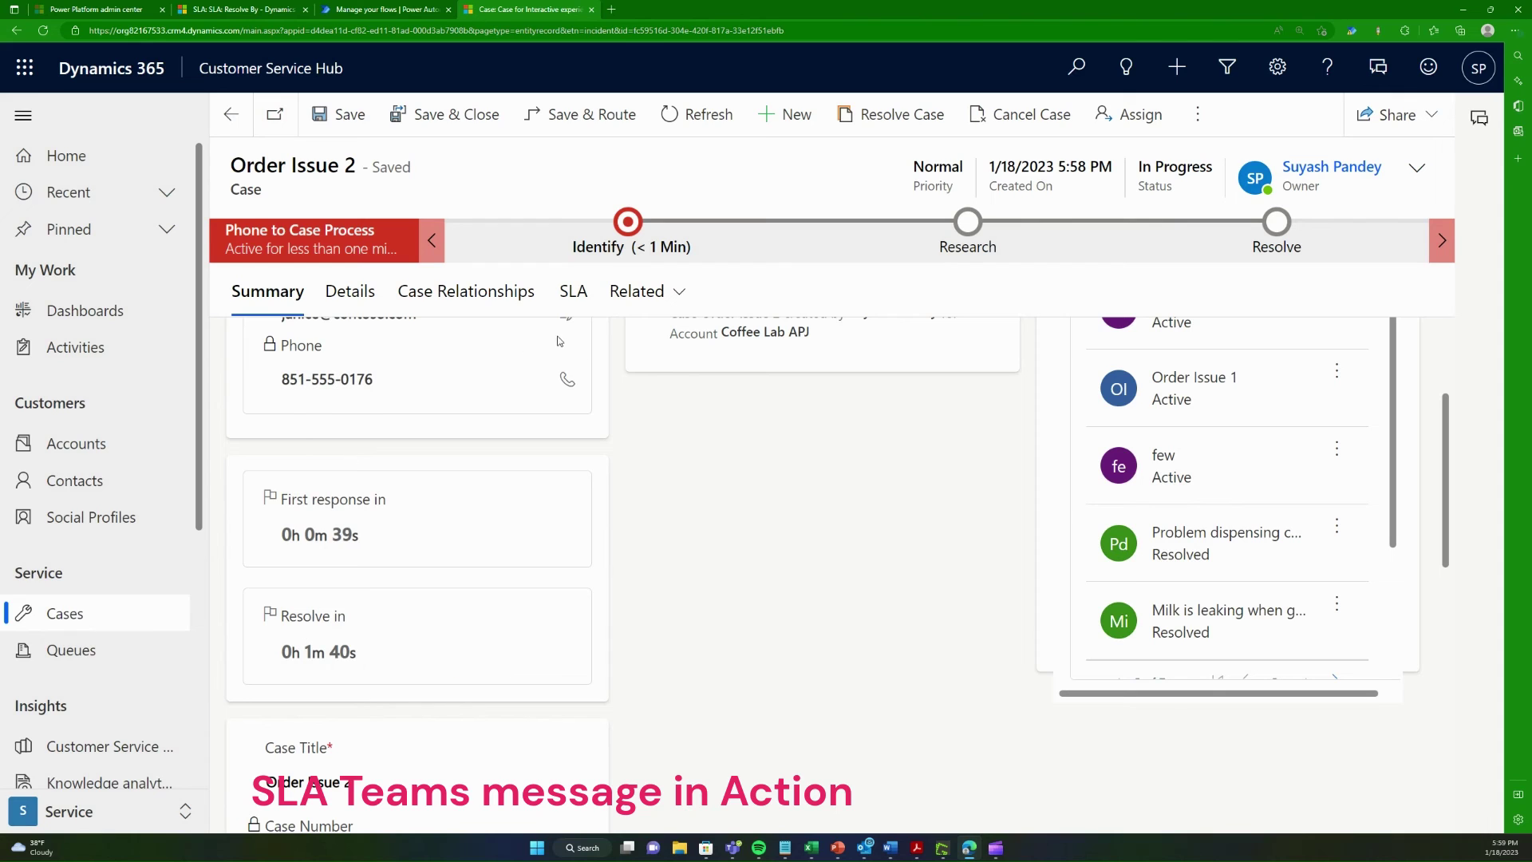
left_click(577, 305)
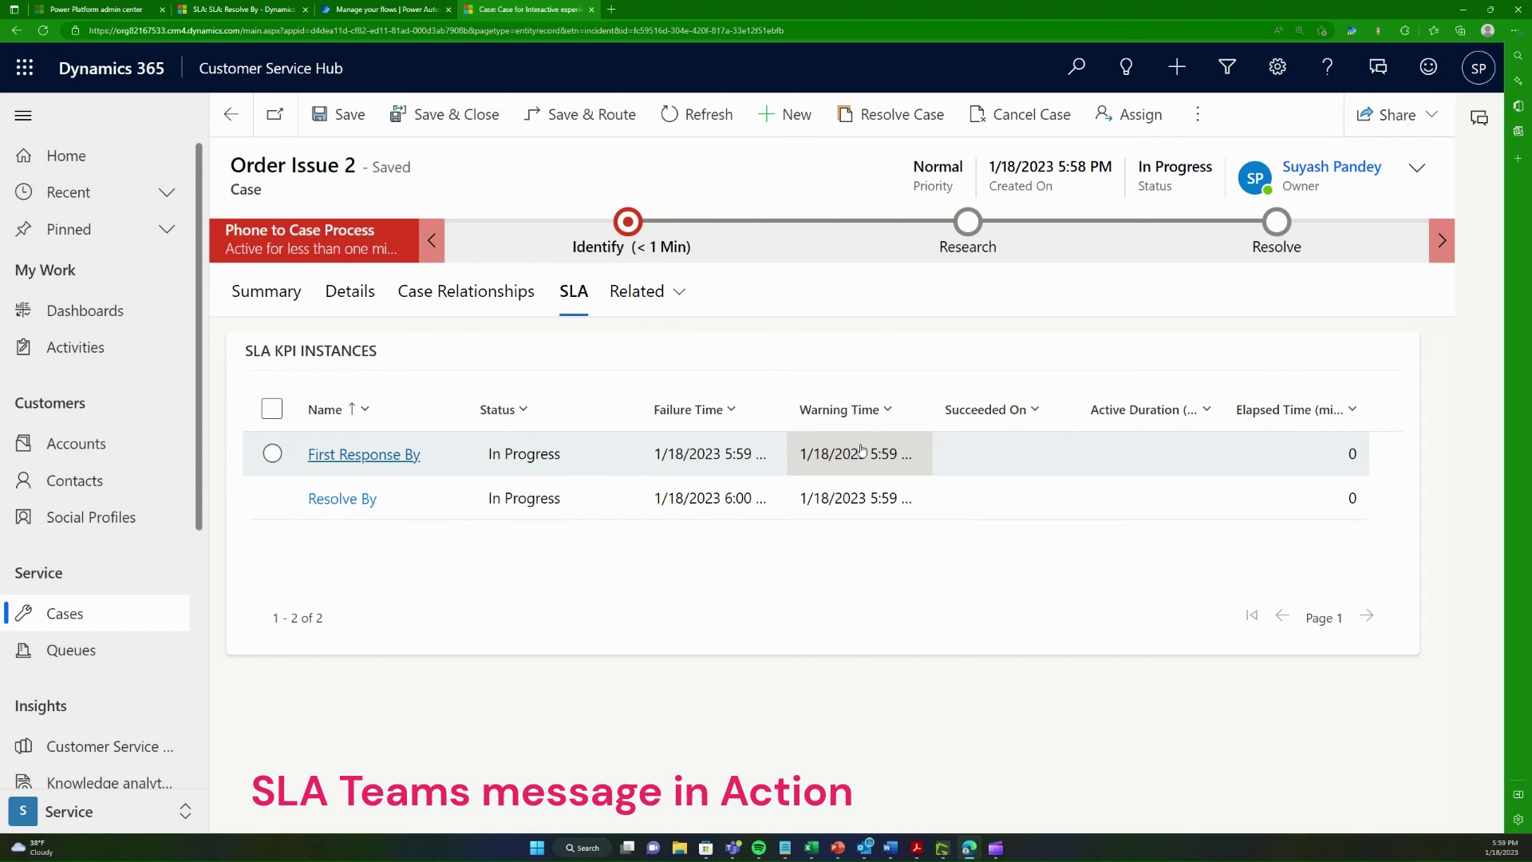
Step: Go back to the case Summary, then switch to the Resolve By SLA record tab
left_click(257, 296)
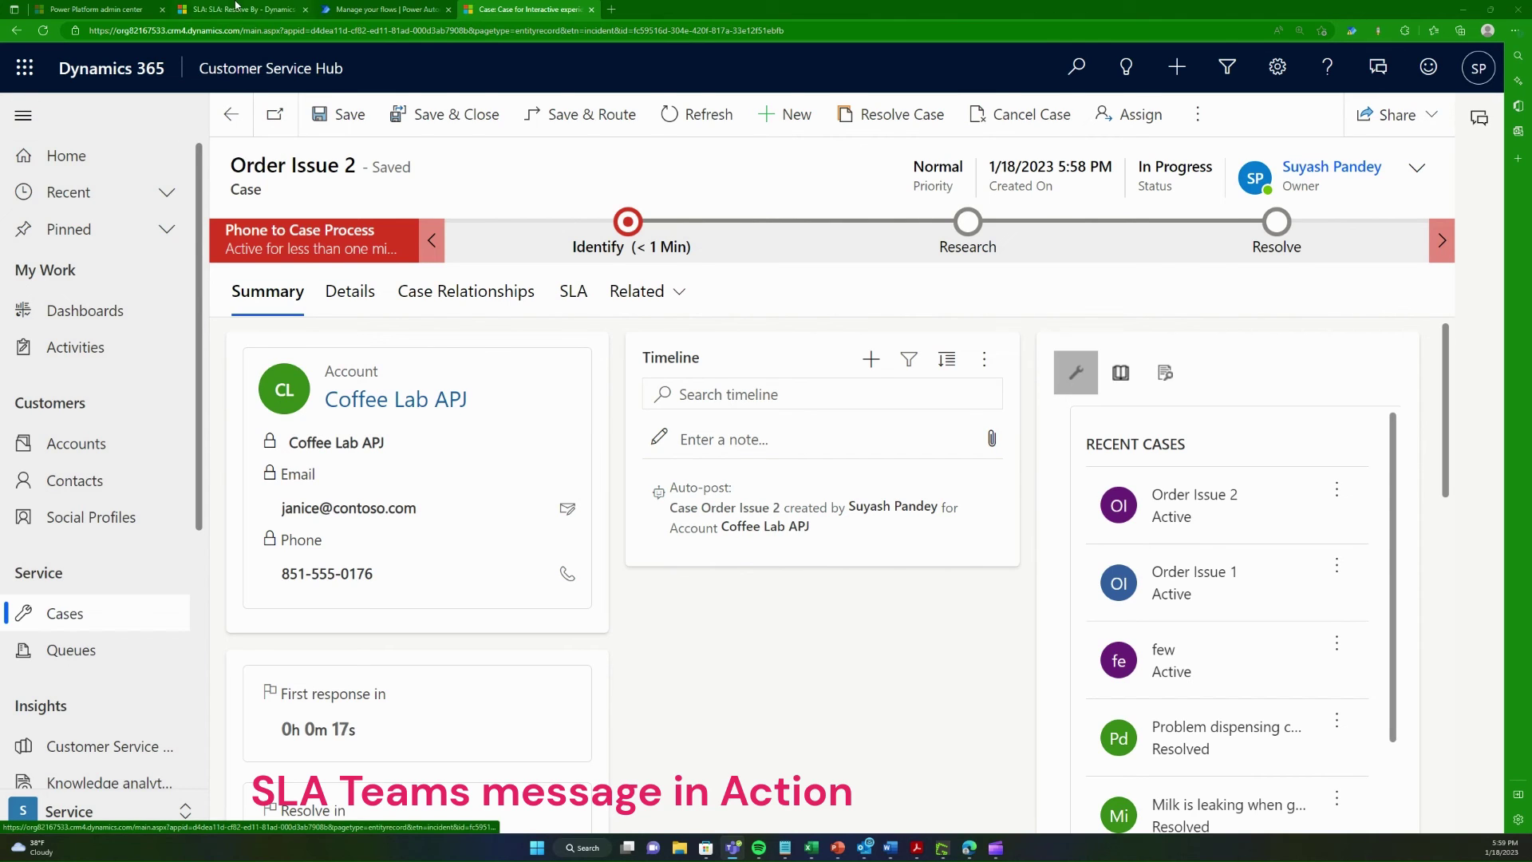
key("ctrl+2")
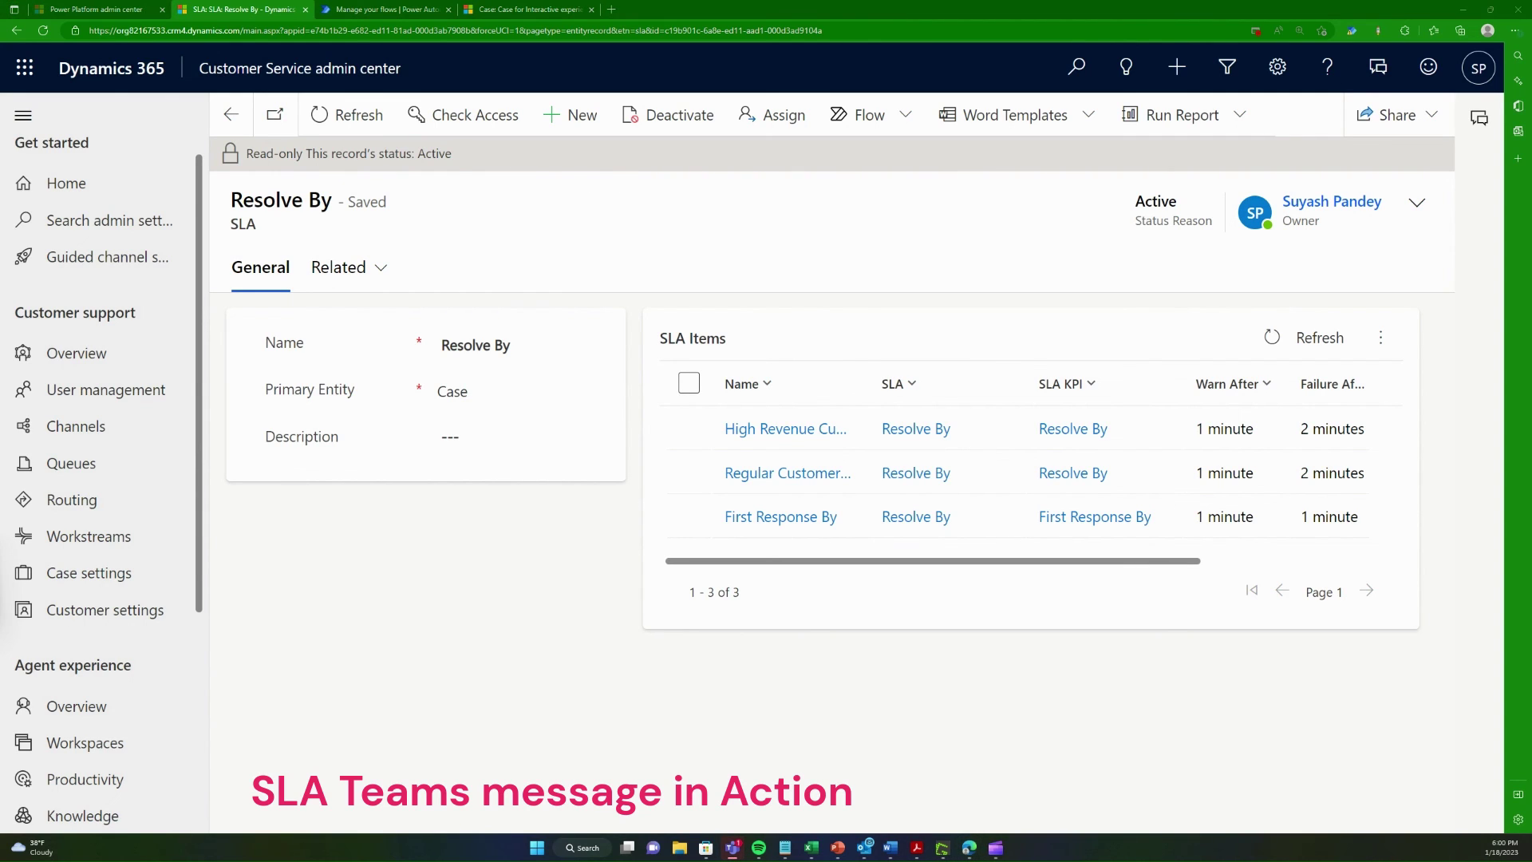
Step: Maximize Teams, read the near non-compliance warning in the Power Automate chat, then restore the window
double_click(605, 177)
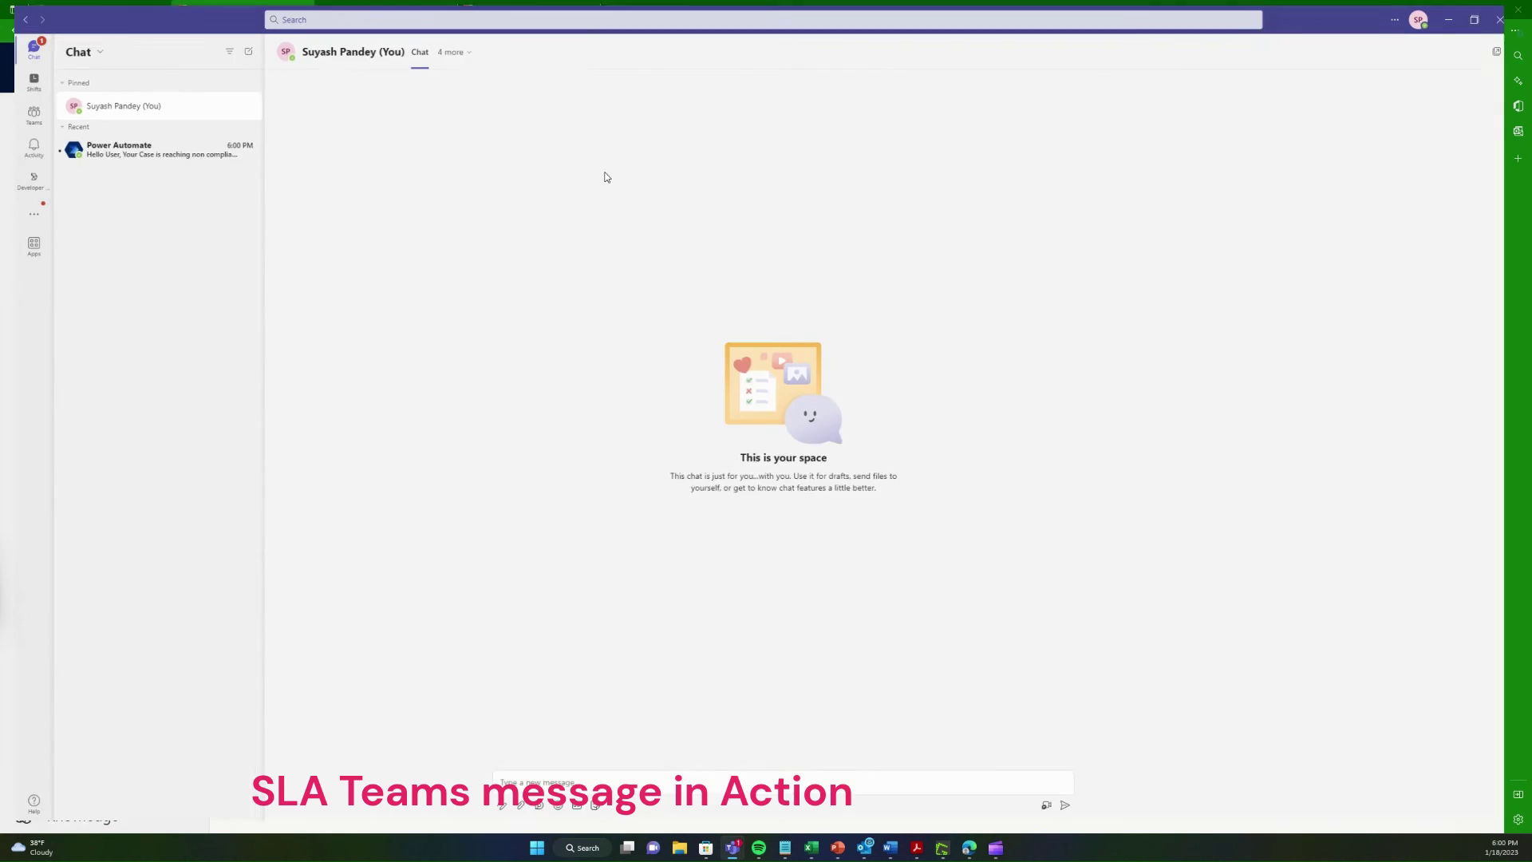
left_click(144, 152)
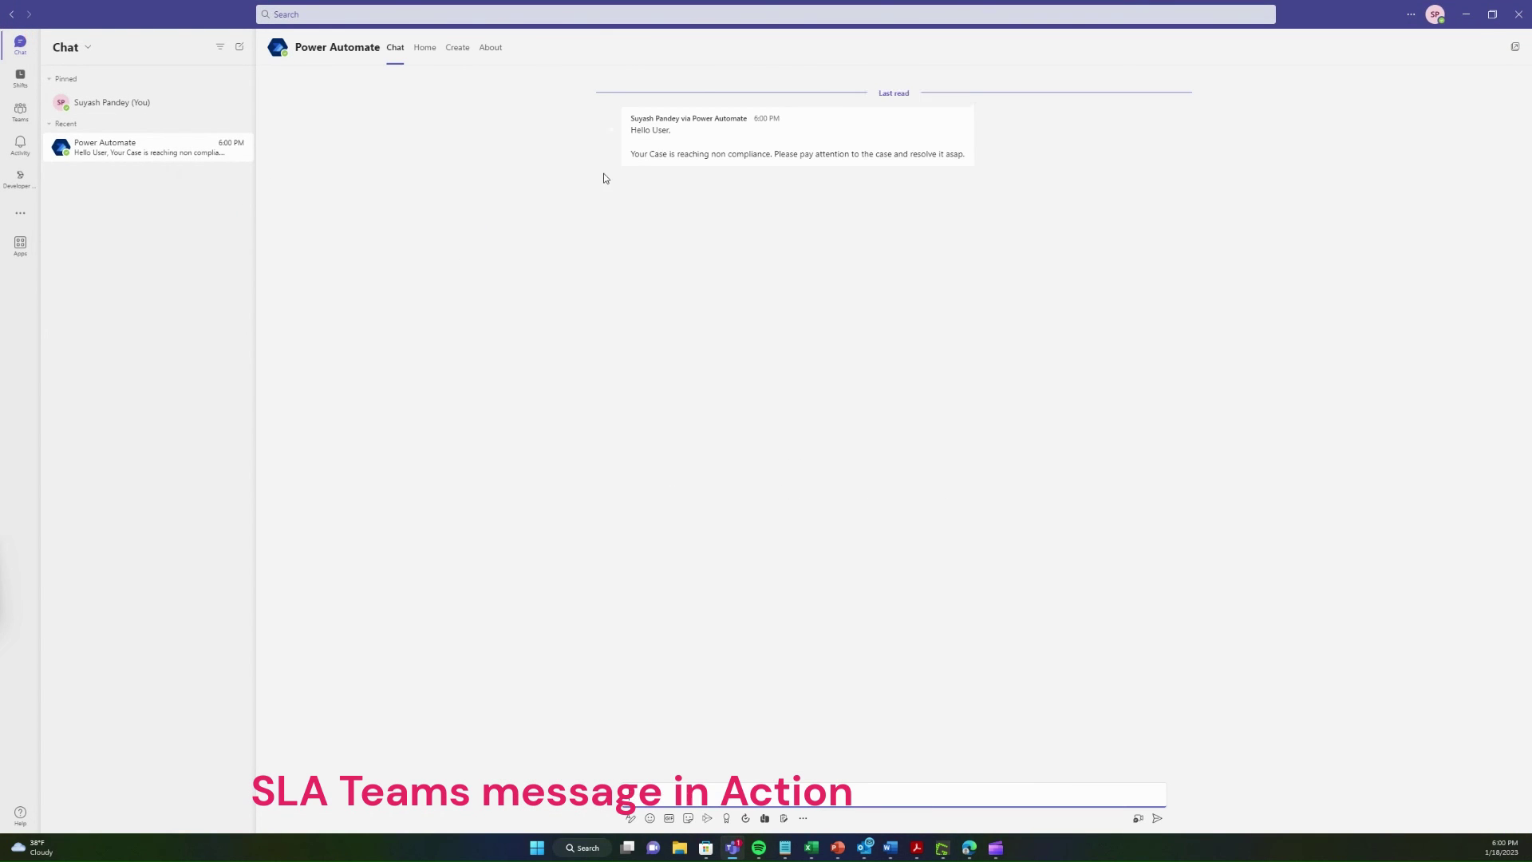
left_click_drag(644, 153, 943, 152)
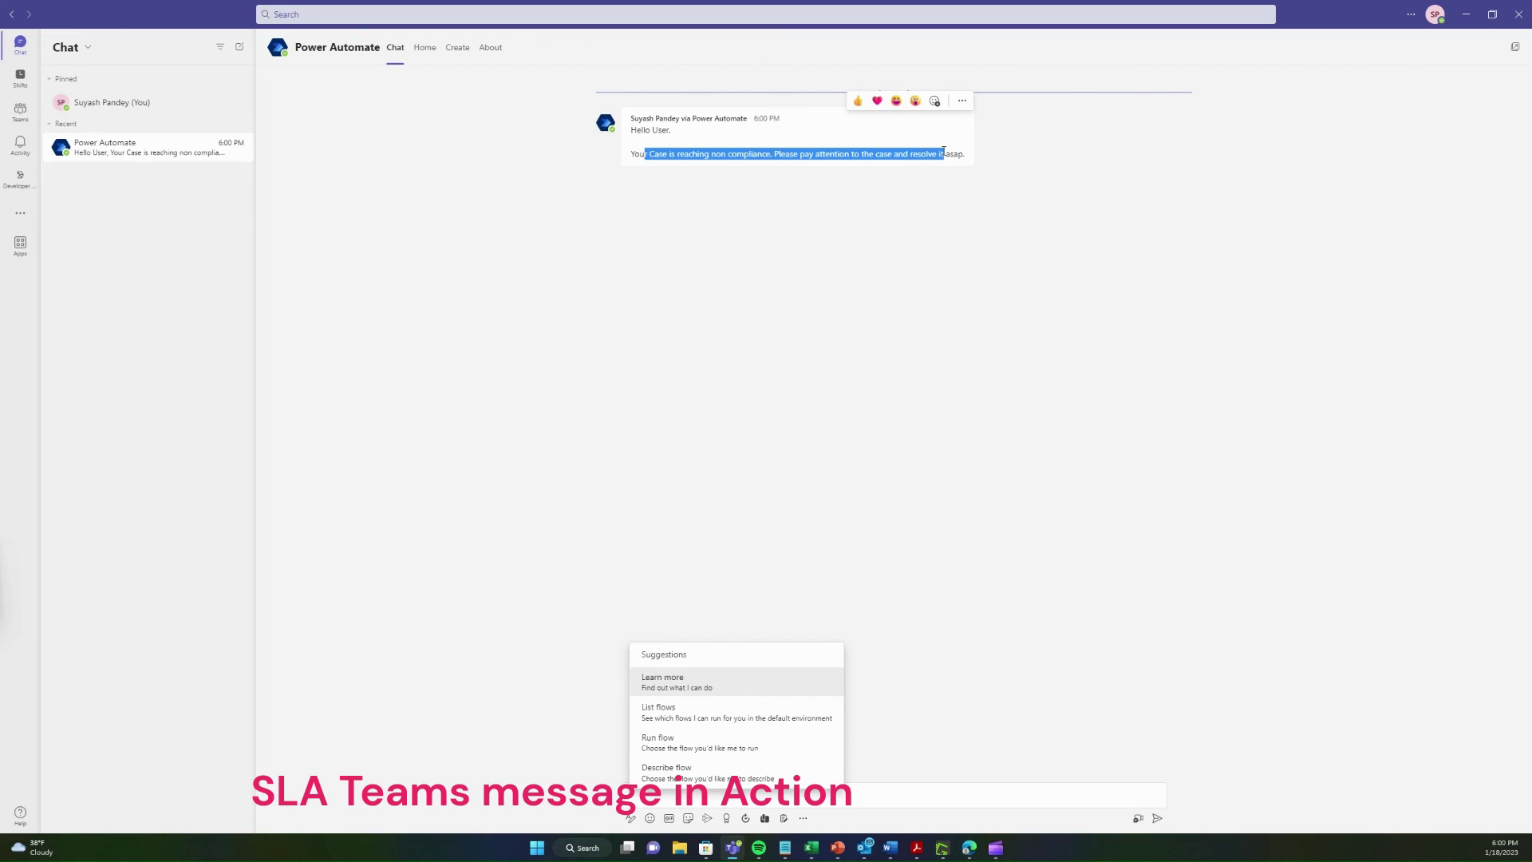
left_click(870, 297)
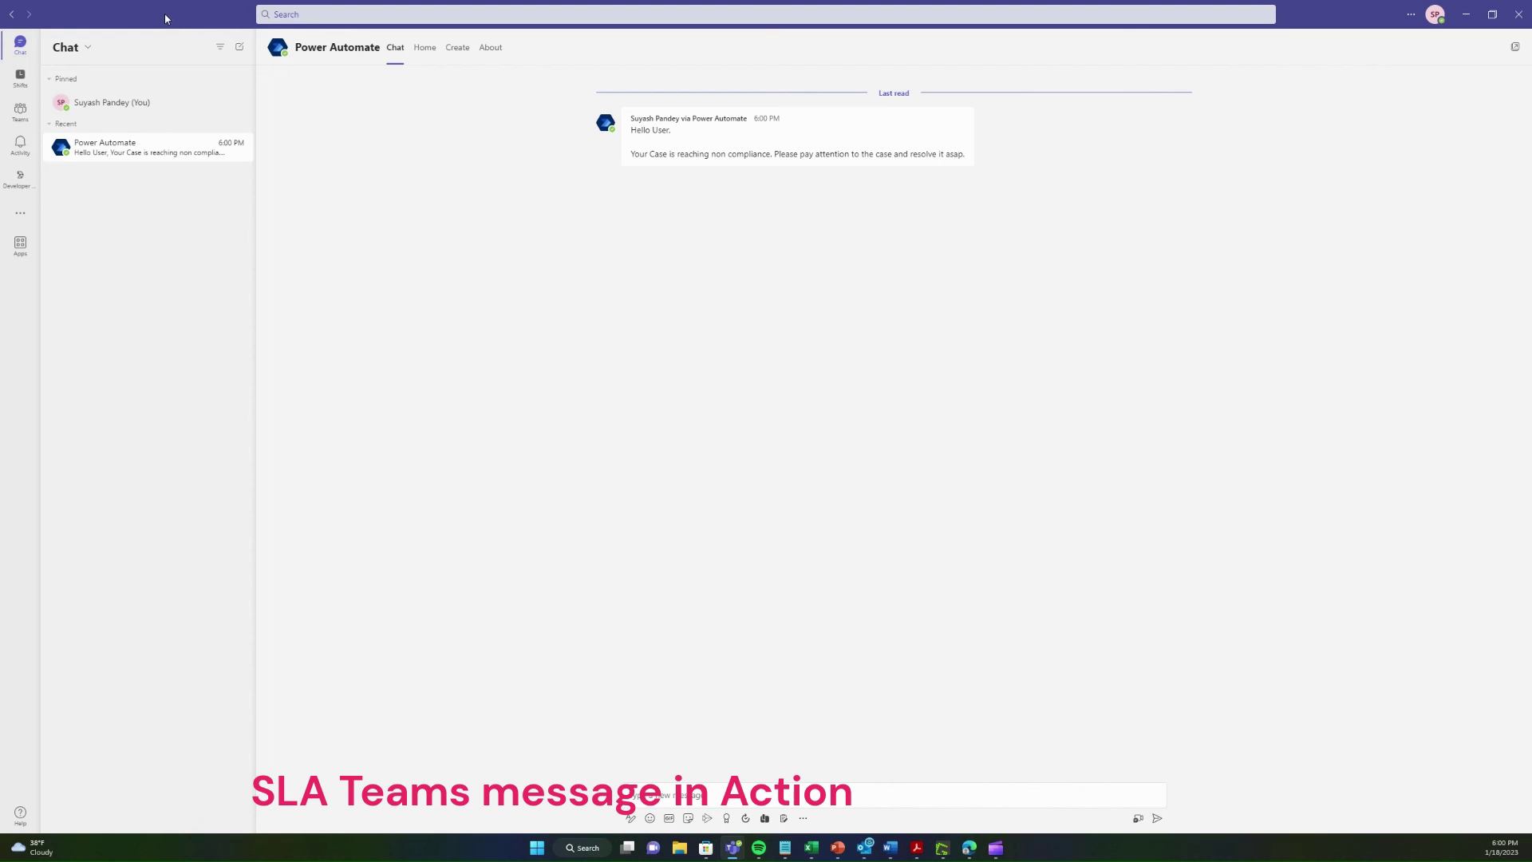
double_click(164, 21)
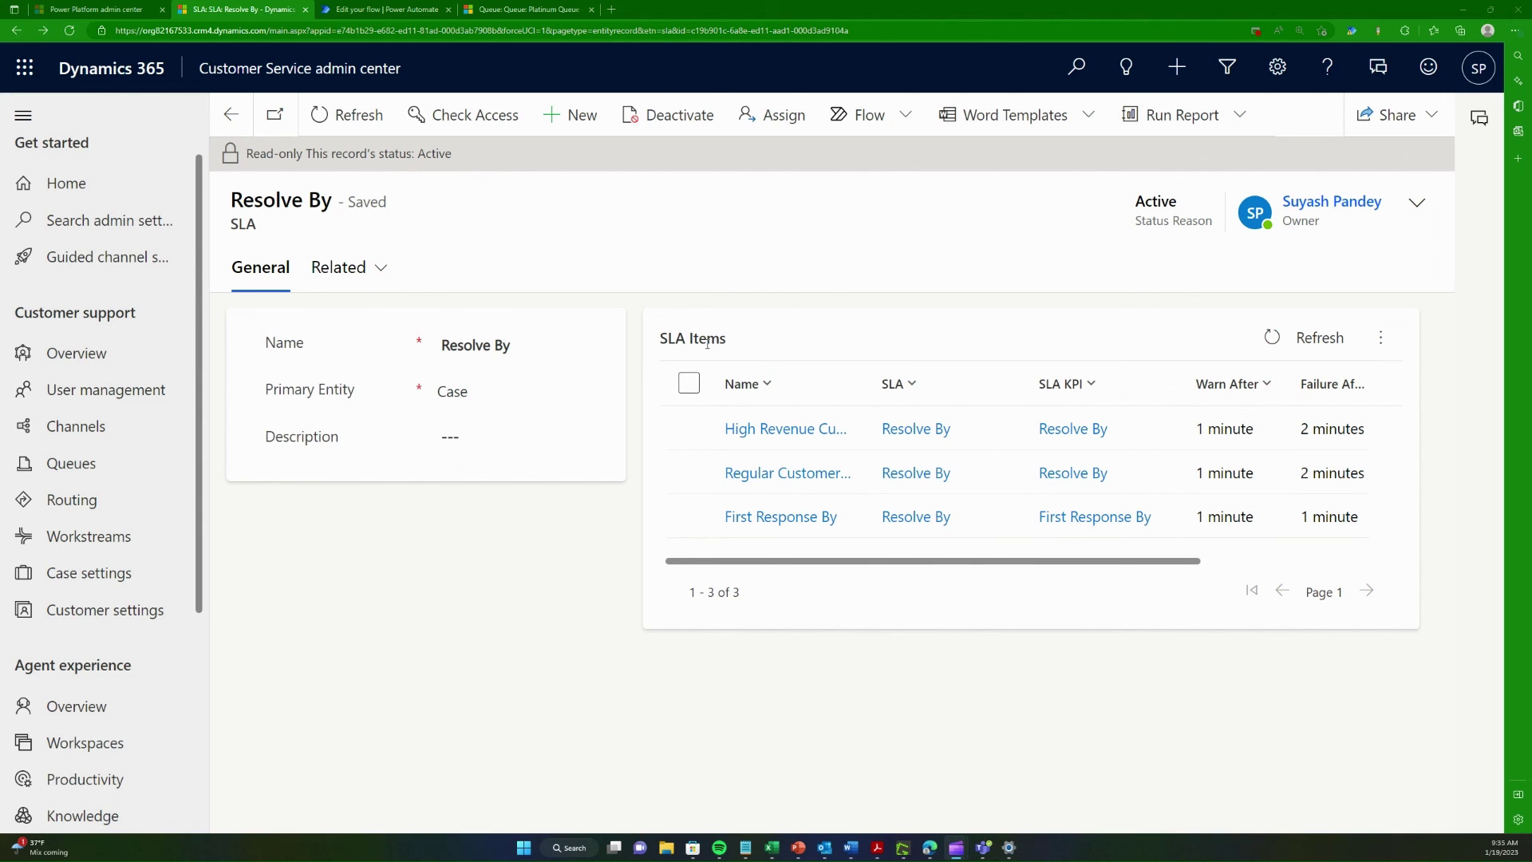
key("ctrl+Tab")
key("ctrl+Tab")
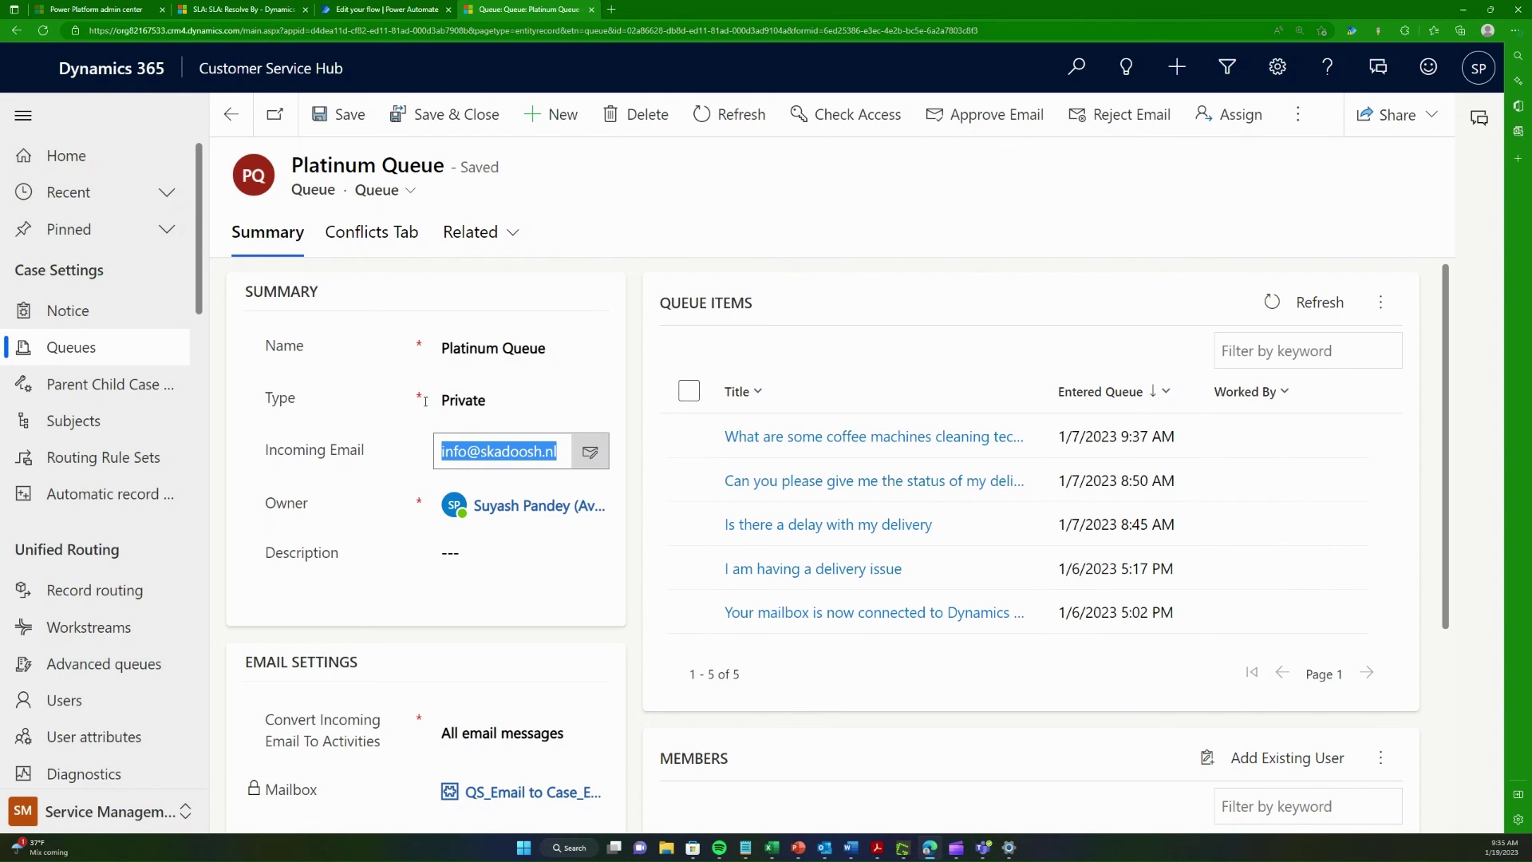
key("ctrl+shift+Tab")
key("ctrl+shift+Tab")
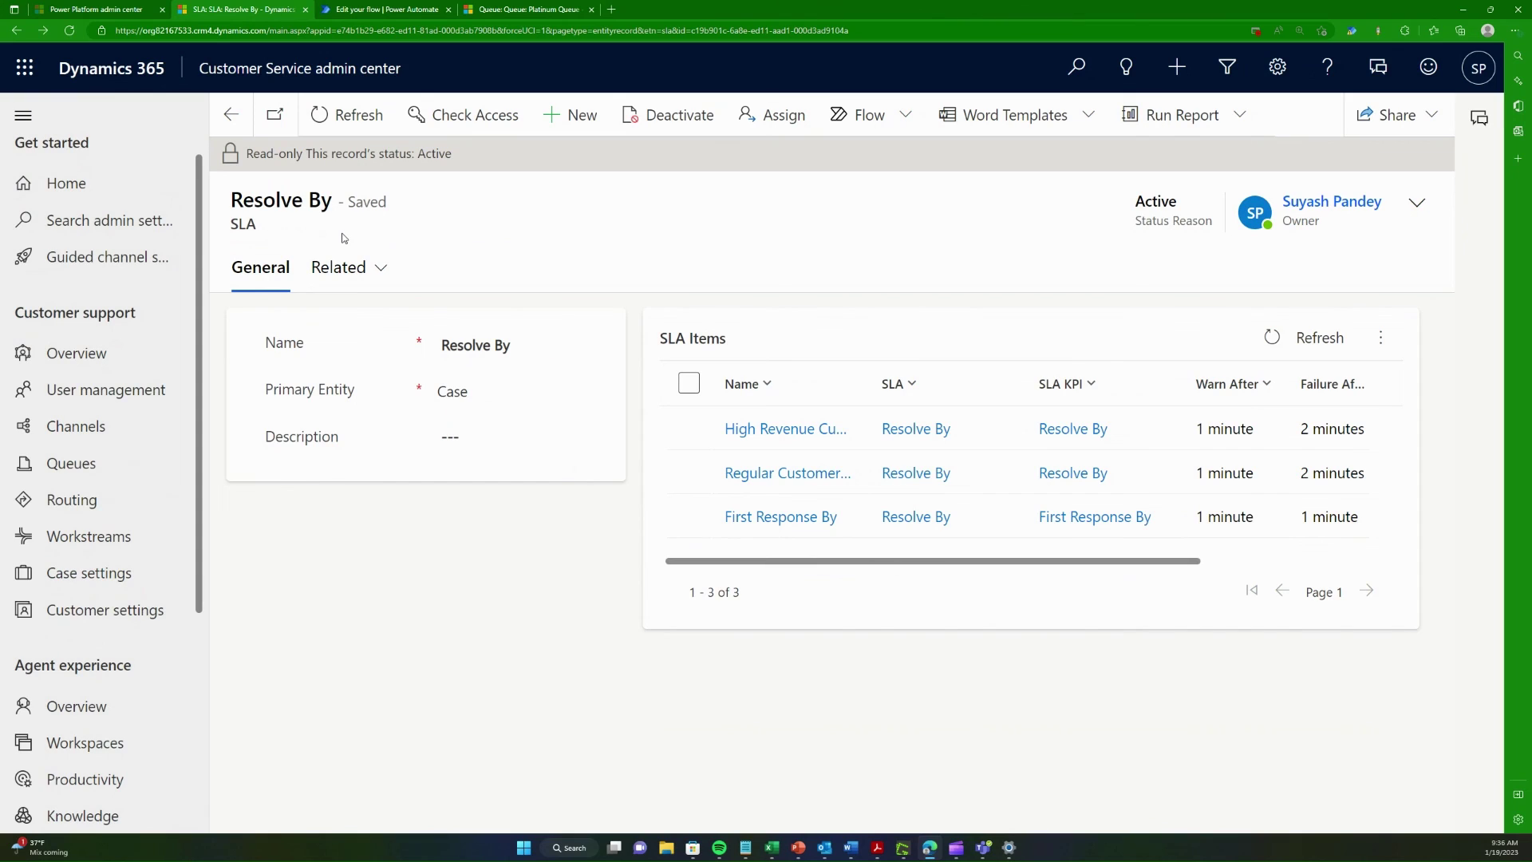